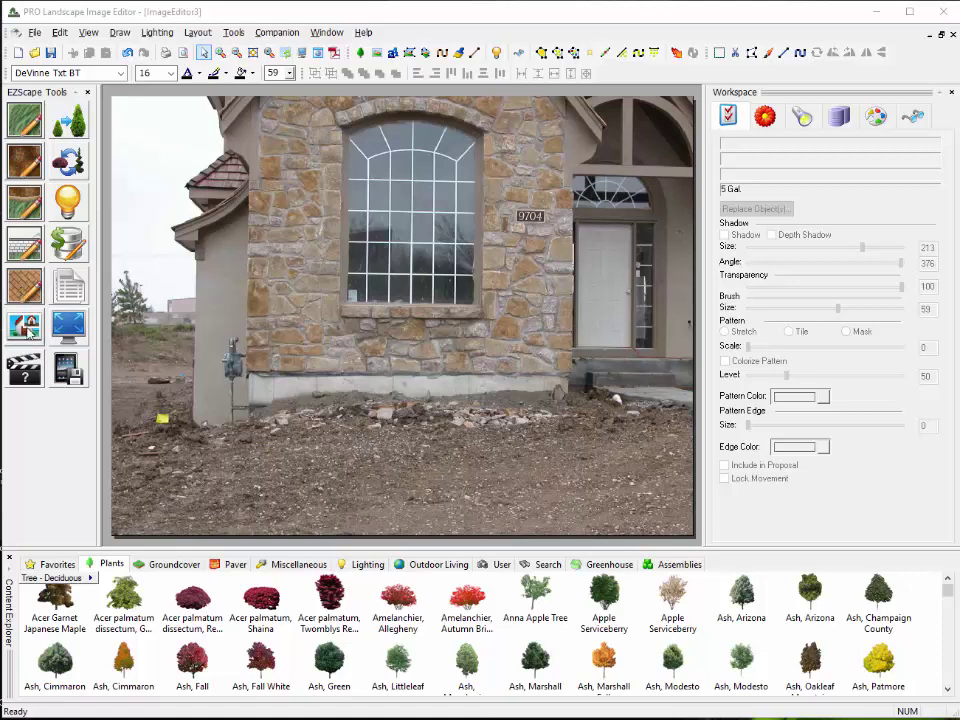
# Insert a copy of the house photo, drag it onto the window, then delete it
pyautogui.click(28, 333)
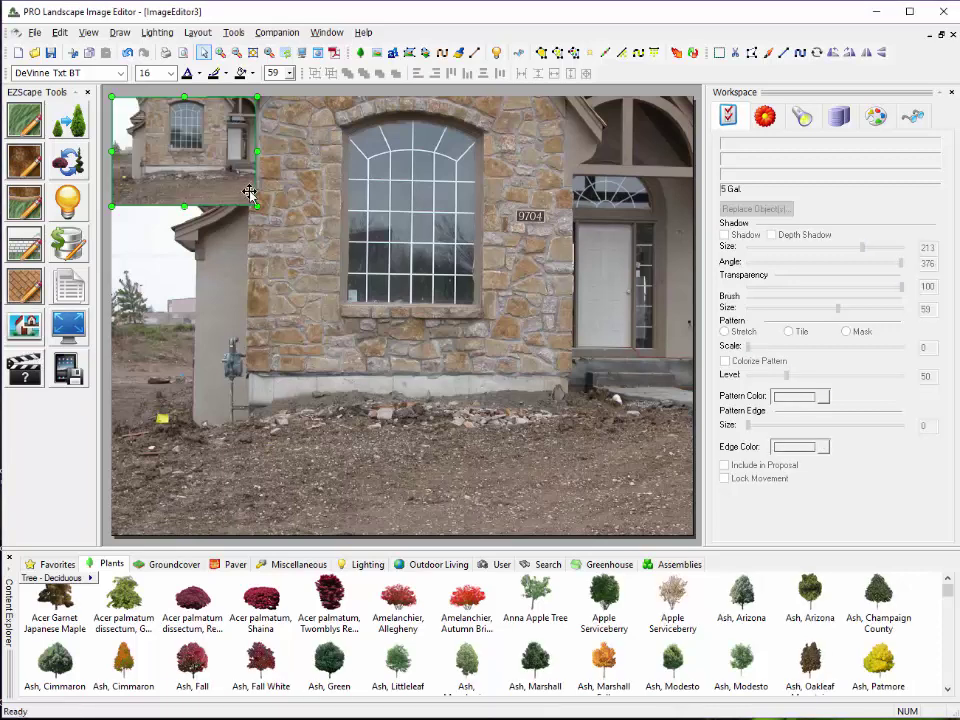
pyautogui.moveTo(215, 159); pyautogui.dragTo(550, 207)
pyautogui.press('Delete')
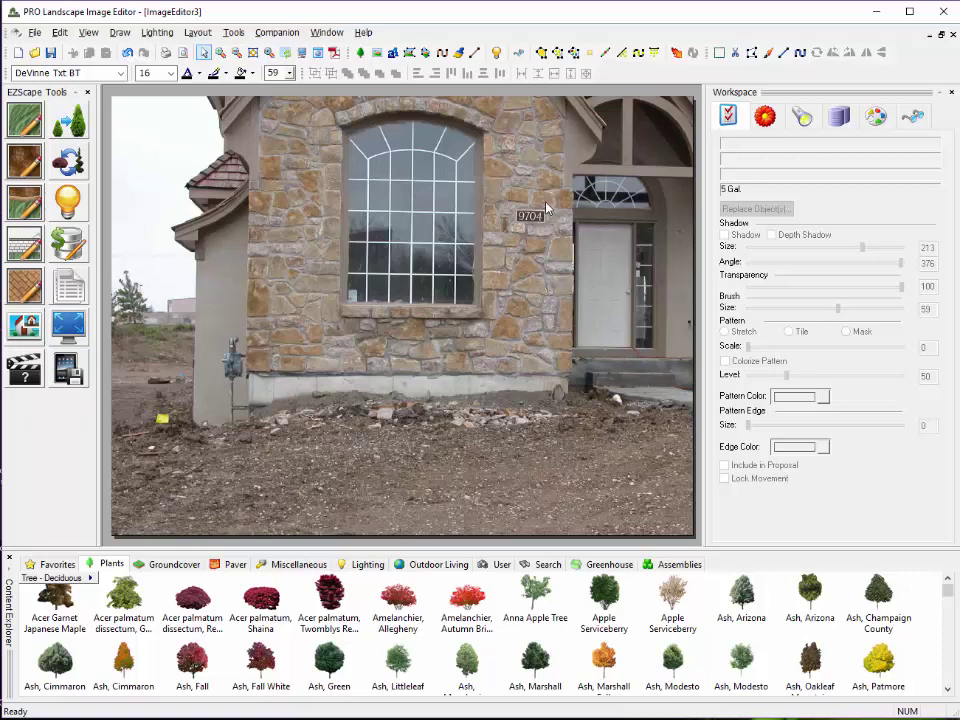
# Load the Shrub > Deciduous category into the plant library instead of Favorites
pyautogui.click(45, 566)
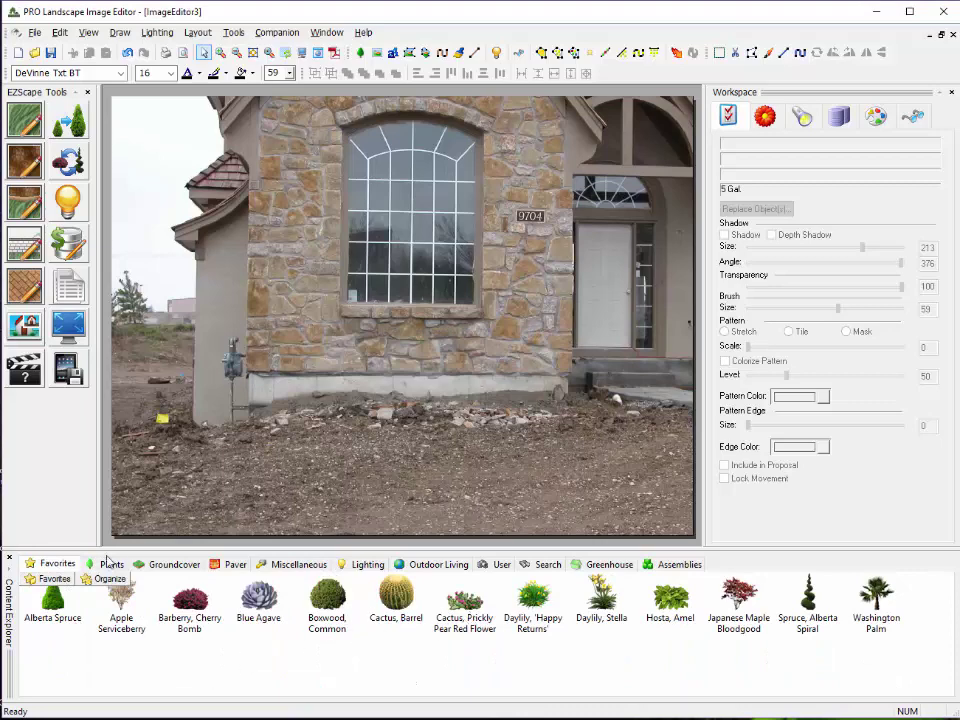
pyautogui.click(108, 566)
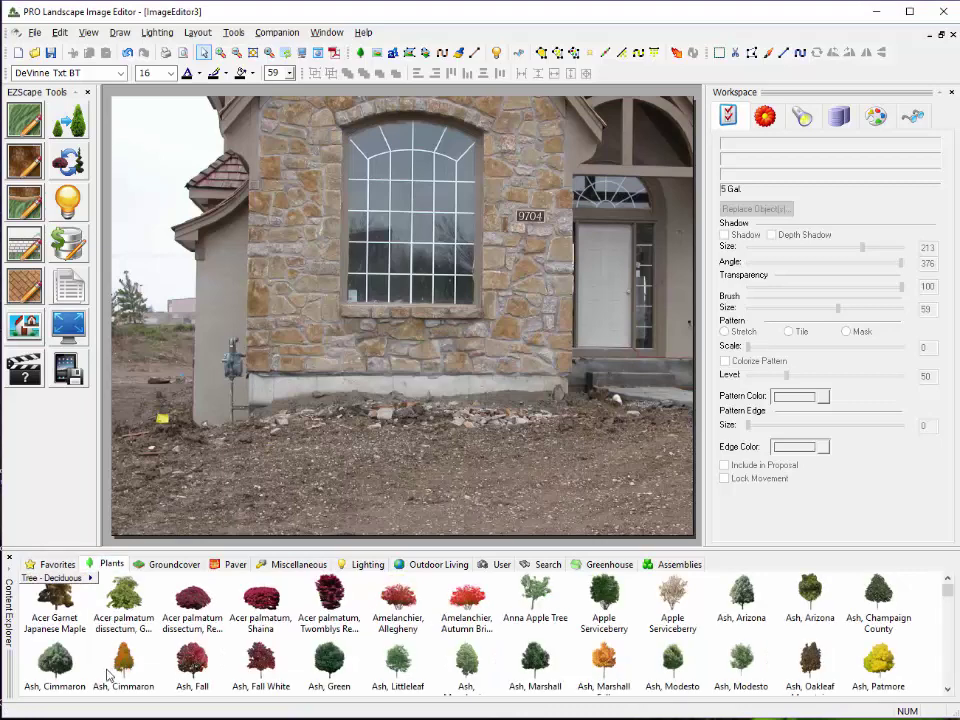
pyautogui.click(48, 579)
pyautogui.moveTo(86, 623)
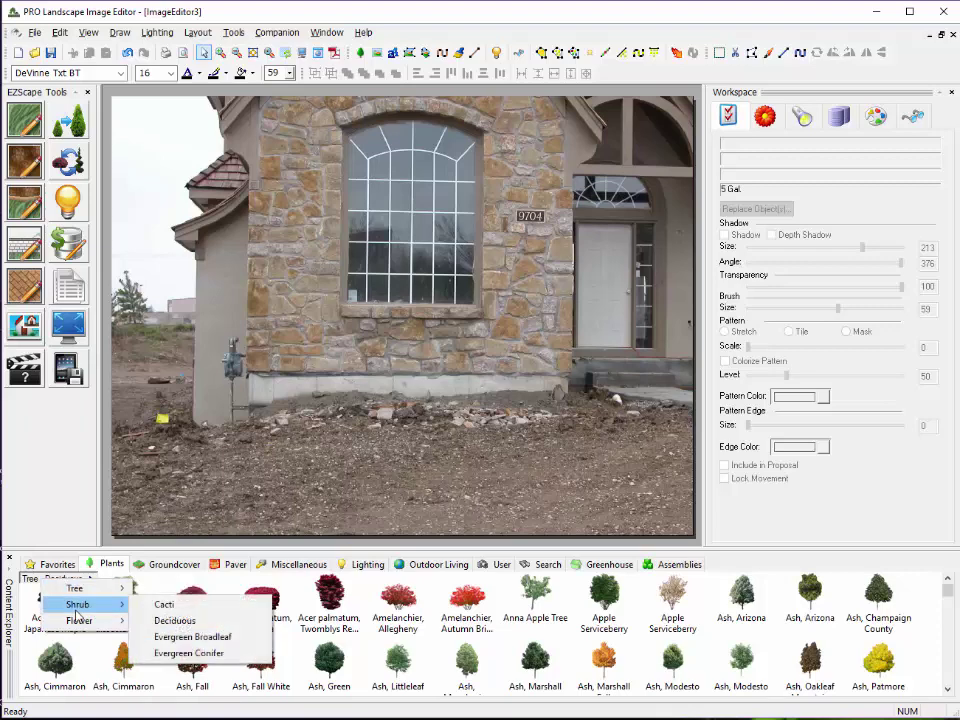
pyautogui.click(180, 621)
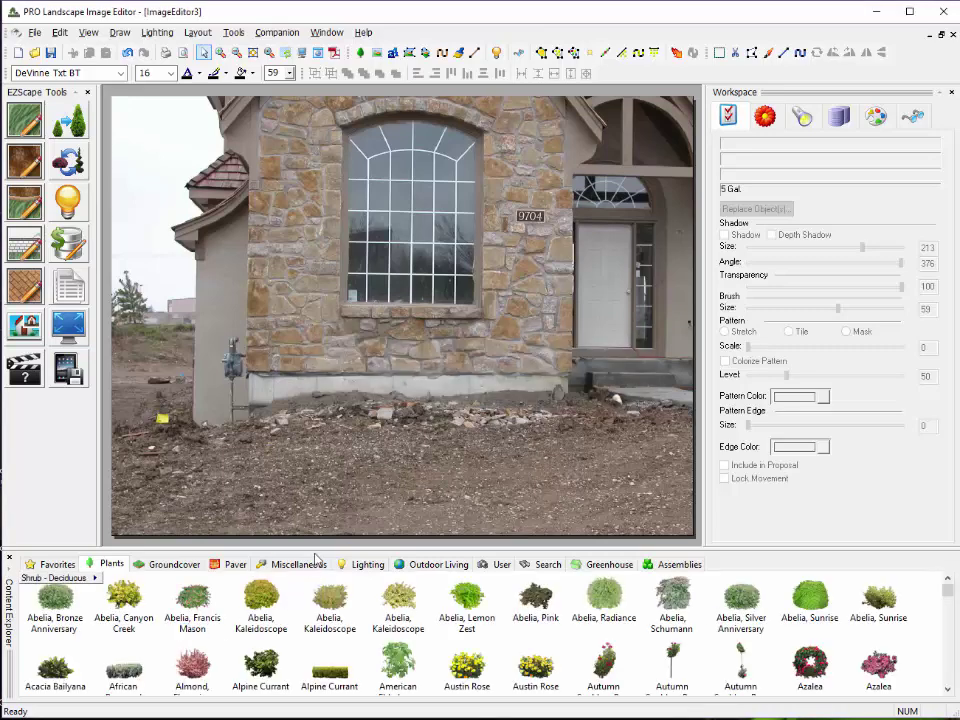
# Enlarge the plant library to browse the shrubs, then shrink it back to enlarge the photo
pyautogui.moveTo(314, 548); pyautogui.dragTo(314, 306)
pyautogui.scroll(-10, 930, 450)
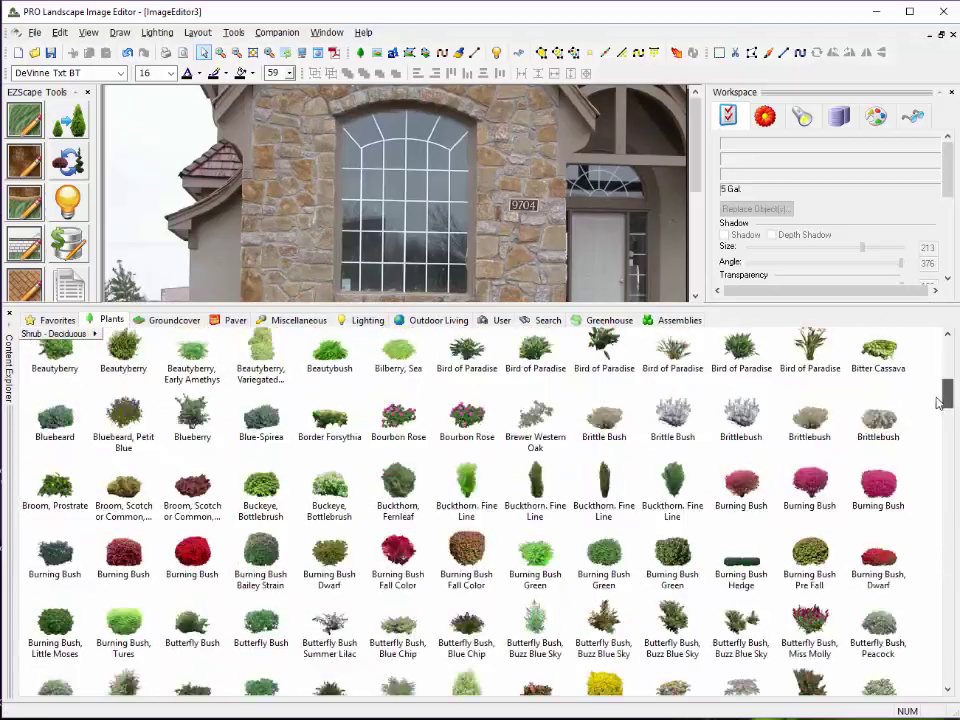
pyautogui.moveTo(936, 430); pyautogui.dragTo(942, 546)
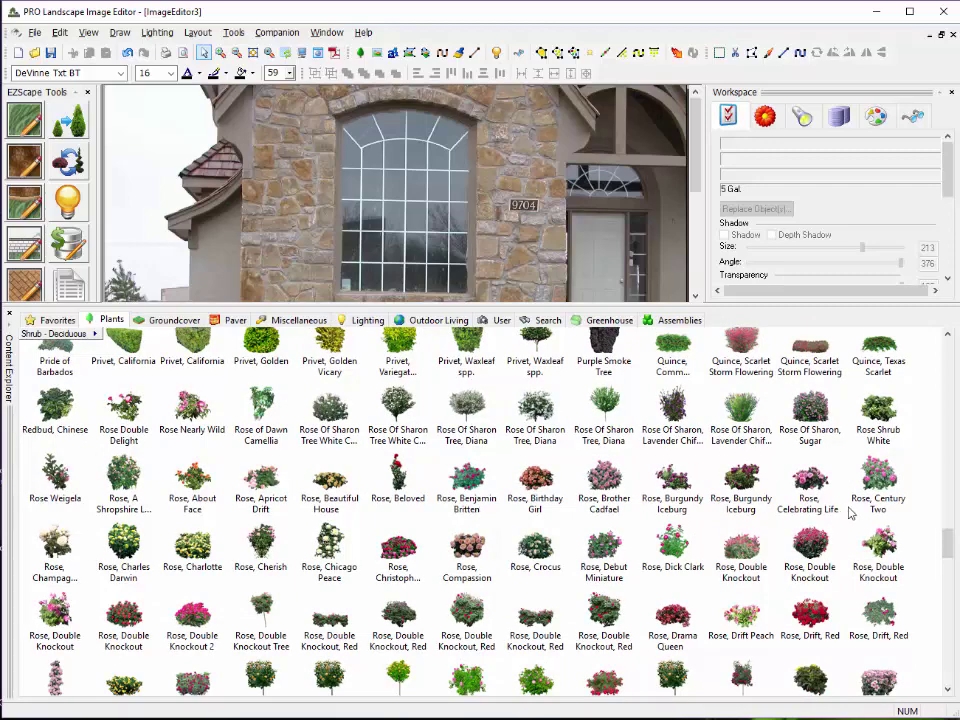
pyautogui.moveTo(948, 540); pyautogui.dragTo(946, 460)
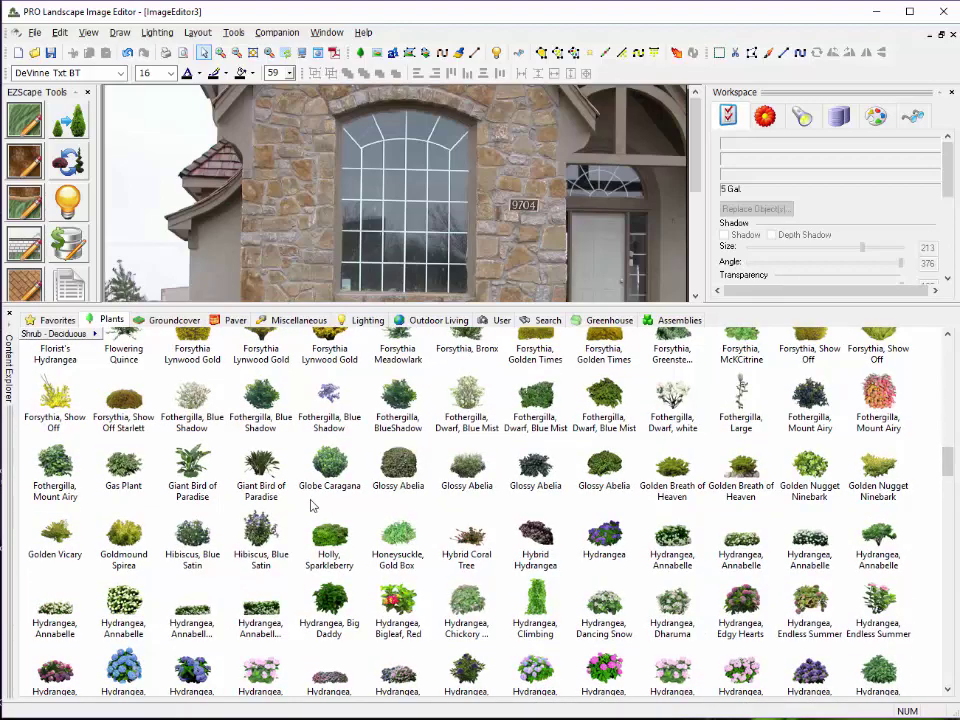
pyautogui.moveTo(306, 303); pyautogui.dragTo(292, 510)
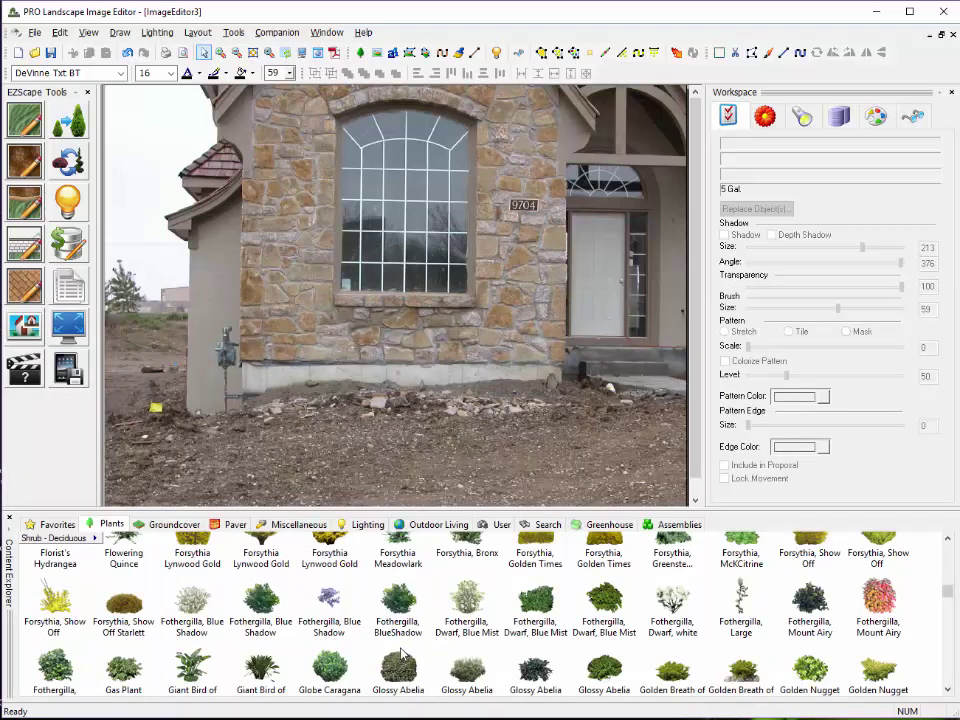
pyautogui.click(232, 33)
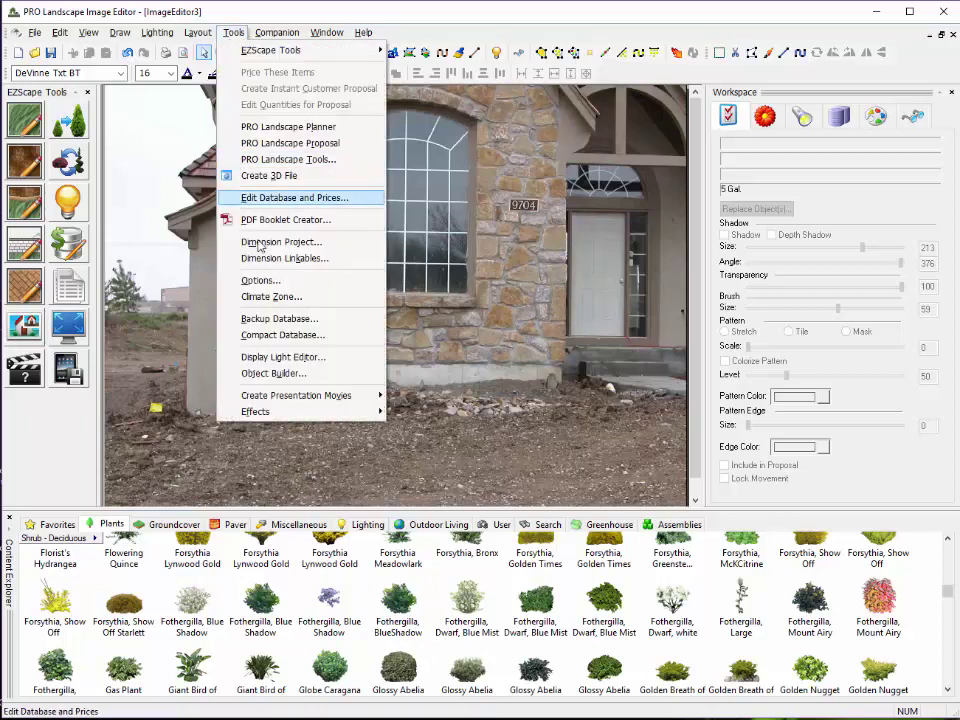
pyautogui.click(272, 298)
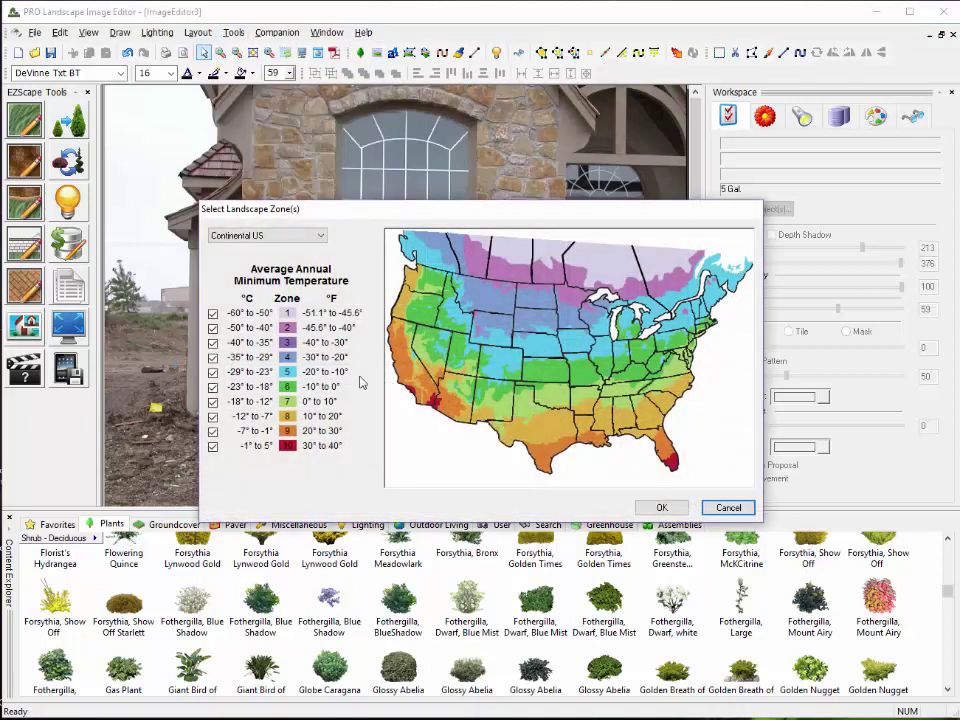
pyautogui.click(213, 446)
pyautogui.click(213, 447)
pyautogui.click(212, 417)
pyautogui.click(213, 417)
pyautogui.press('Return')
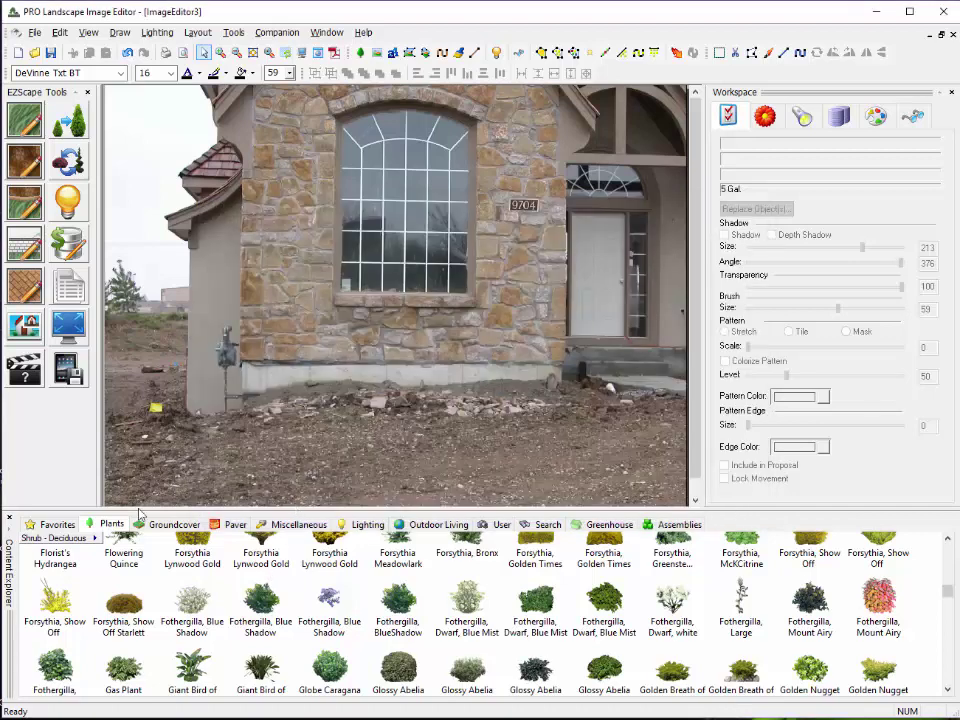
# Select the Fothergilla, Dwarf, Blue Mist shrub, view its options, then show the Favorites collection
pyautogui.click(52, 524)
pyautogui.click(604, 602)
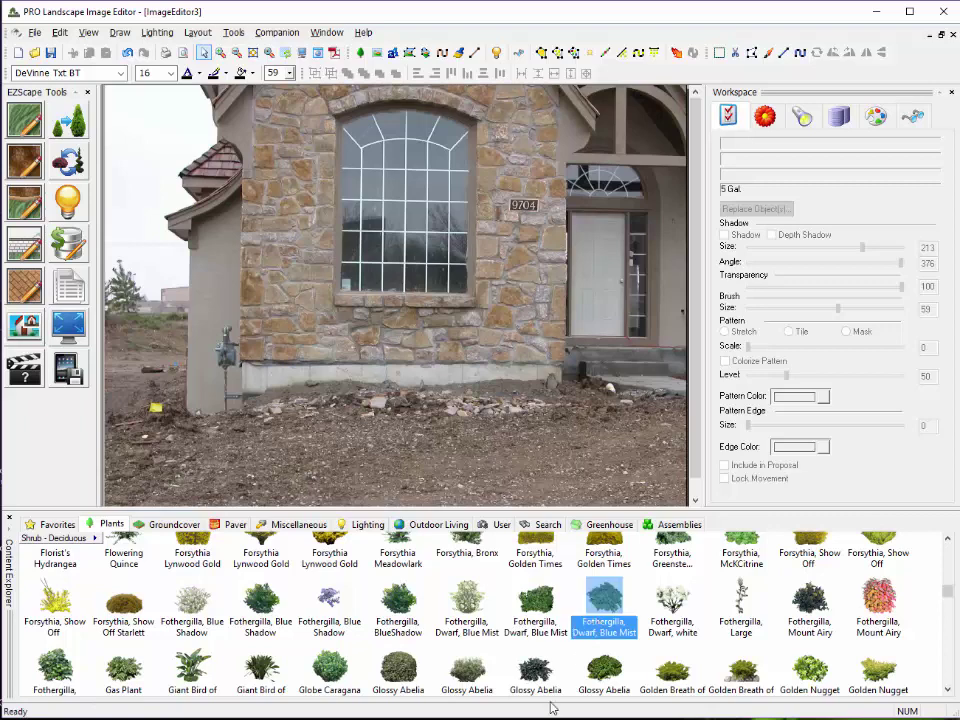
pyautogui.rightClick(598, 605)
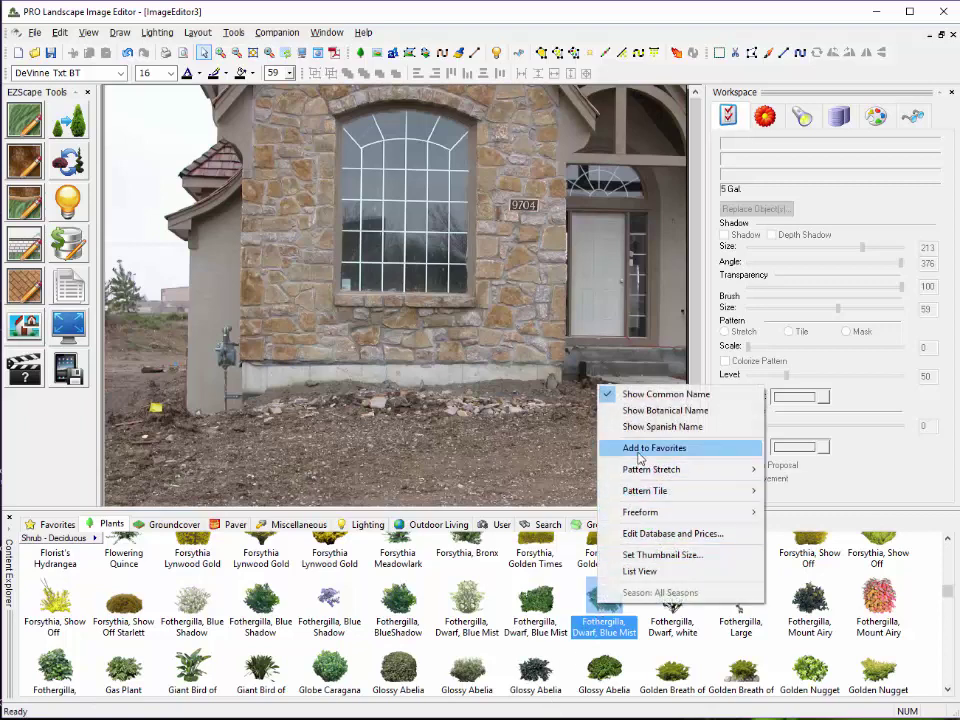
pyautogui.click(58, 525)
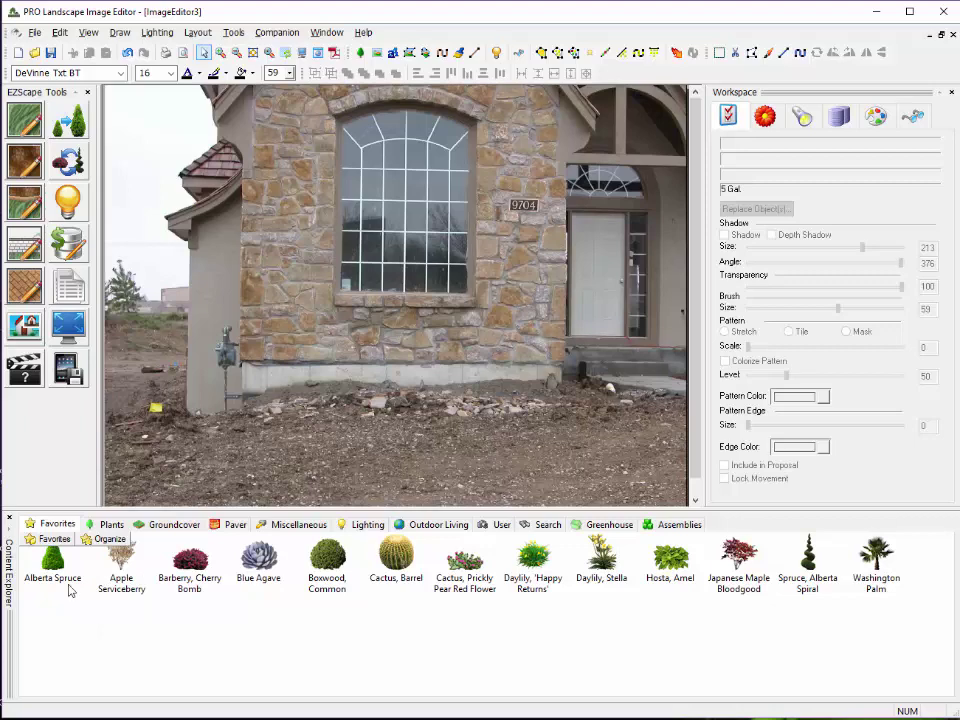
# Place an Alberta Spruce in front of the wall left of the window and resize it taller
pyautogui.moveTo(53, 565); pyautogui.dragTo(280, 421)
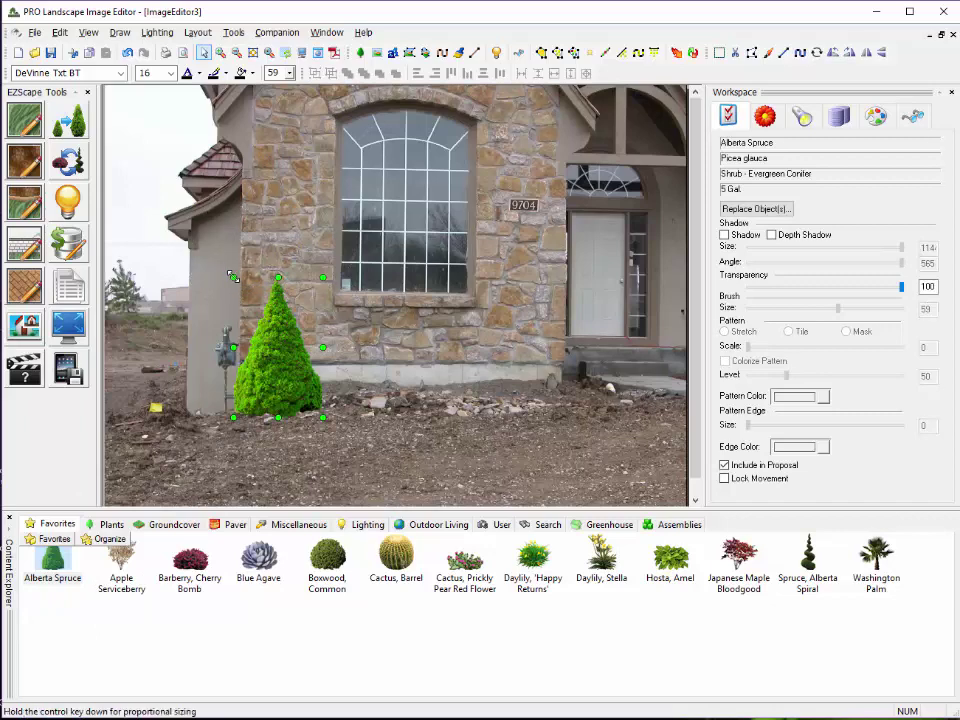
pyautogui.moveTo(232, 277); pyautogui.dragTo(249, 237)
pyautogui.moveTo(323, 237); pyautogui.dragTo(329, 231)
pyautogui.click(424, 251)
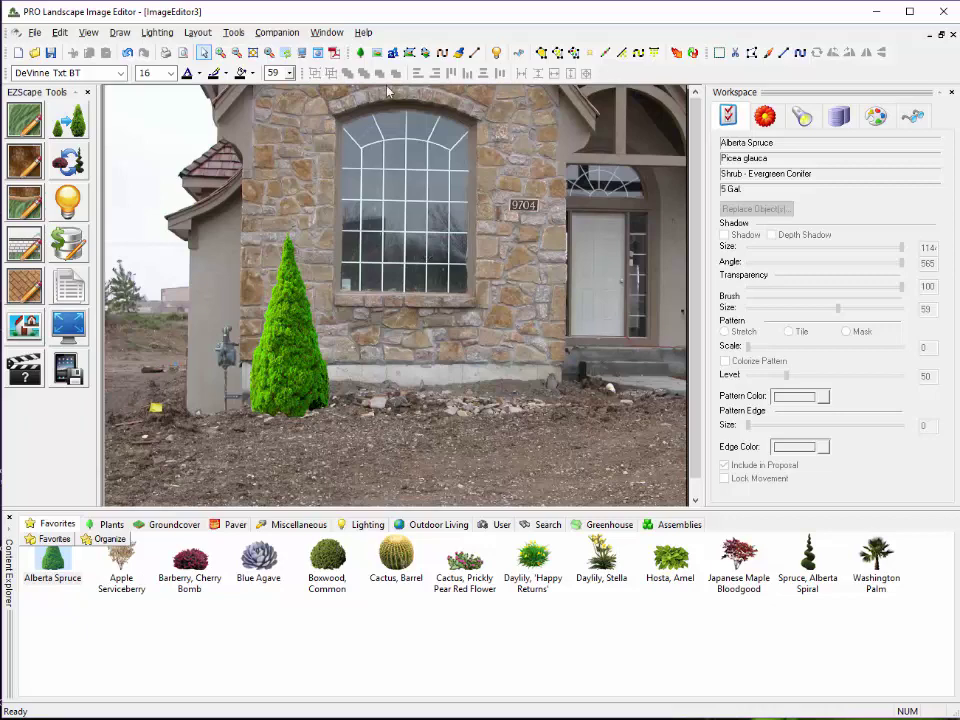
pyautogui.click(119, 33)
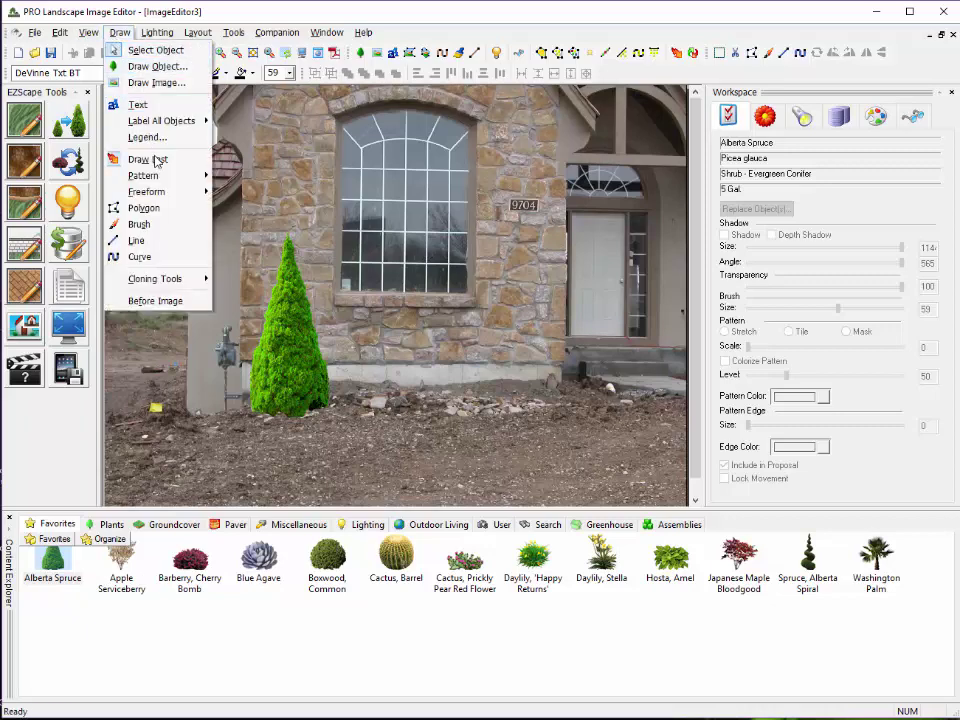
pyautogui.moveTo(167, 284)
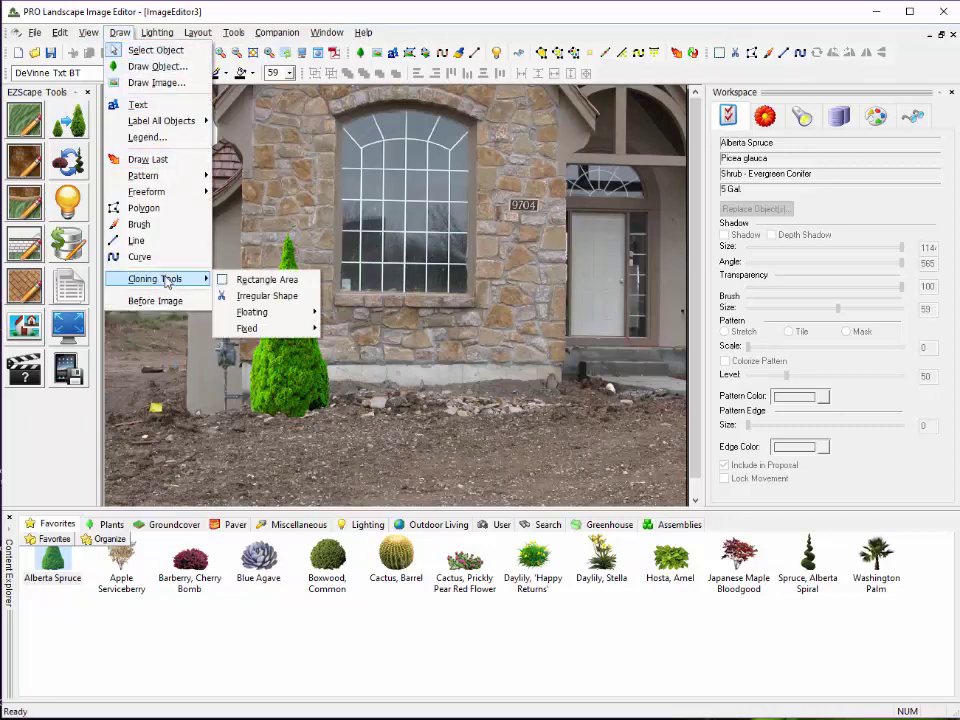
pyautogui.click(276, 281)
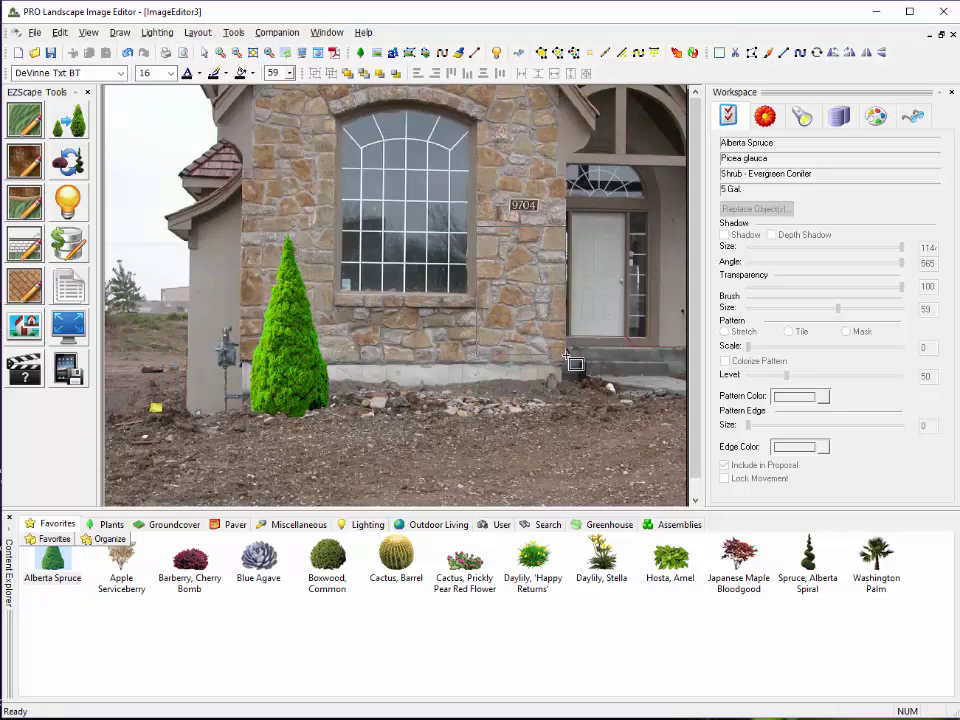
pyautogui.moveTo(476, 227); pyautogui.dragTo(566, 355)
pyautogui.click(604, 366)
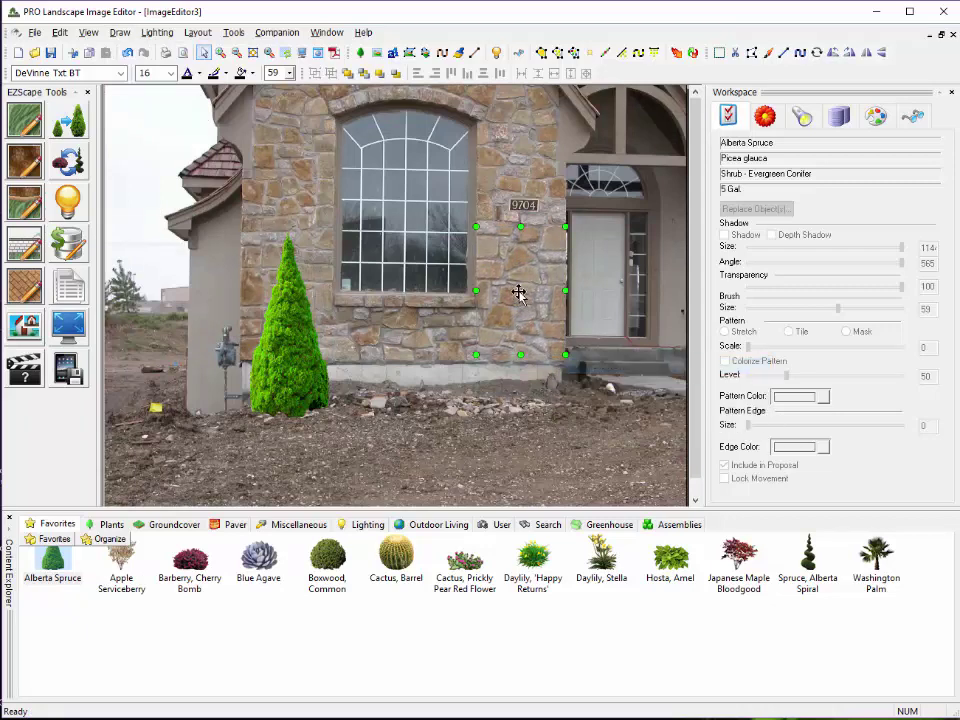
pyautogui.moveTo(519, 294)
pyautogui.mouseDown()
pyautogui.moveTo(270, 292)
pyautogui.moveTo(285, 291)
pyautogui.mouseUp()
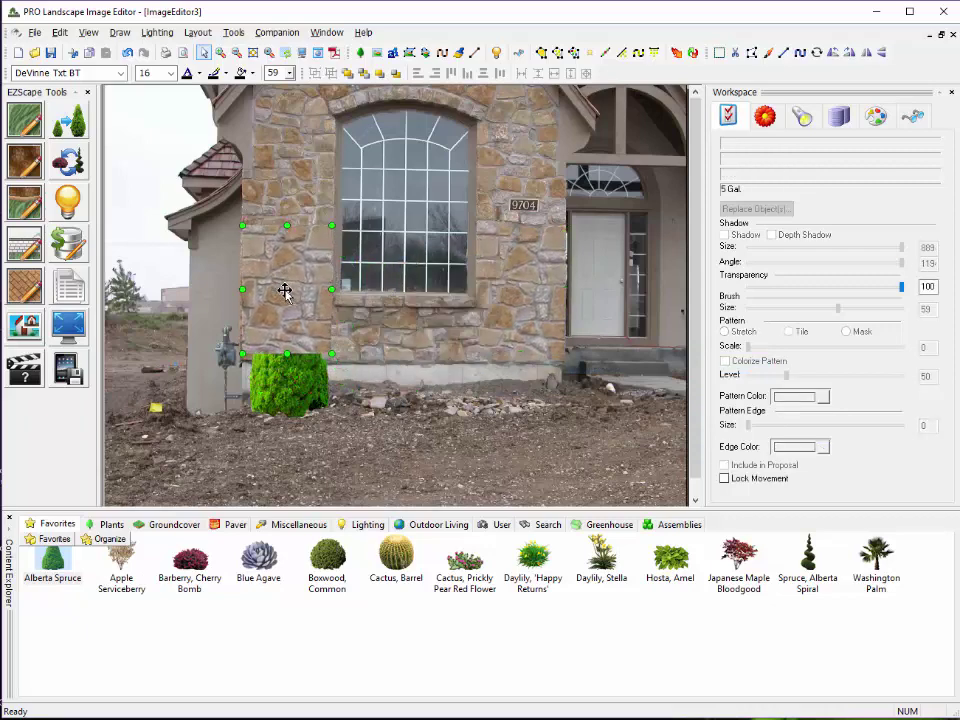
pyautogui.click(476, 330)
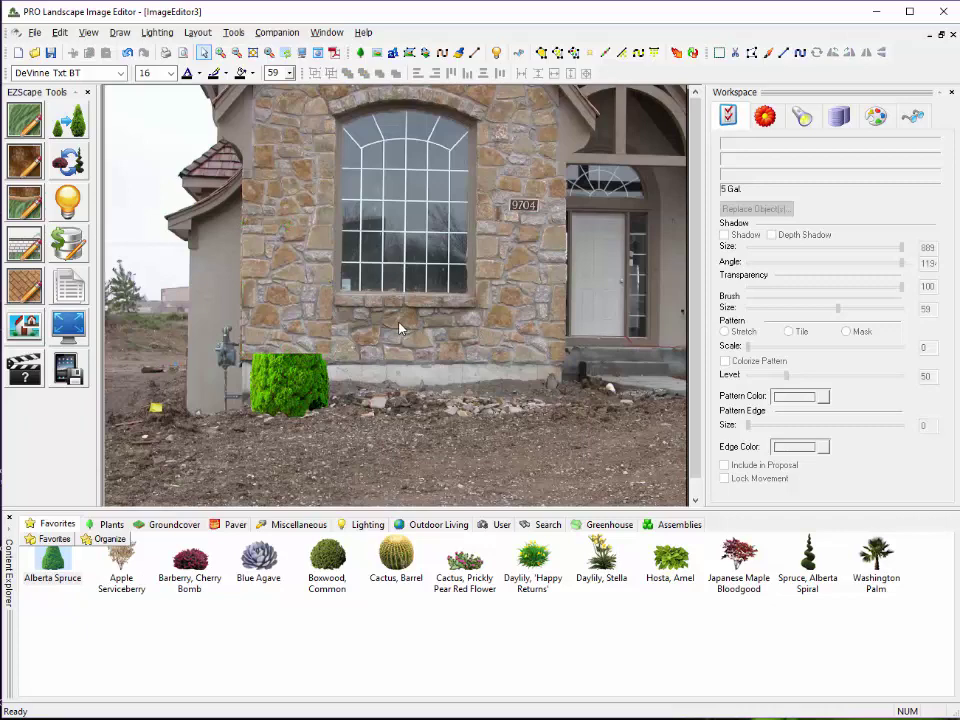
pyautogui.click(271, 318)
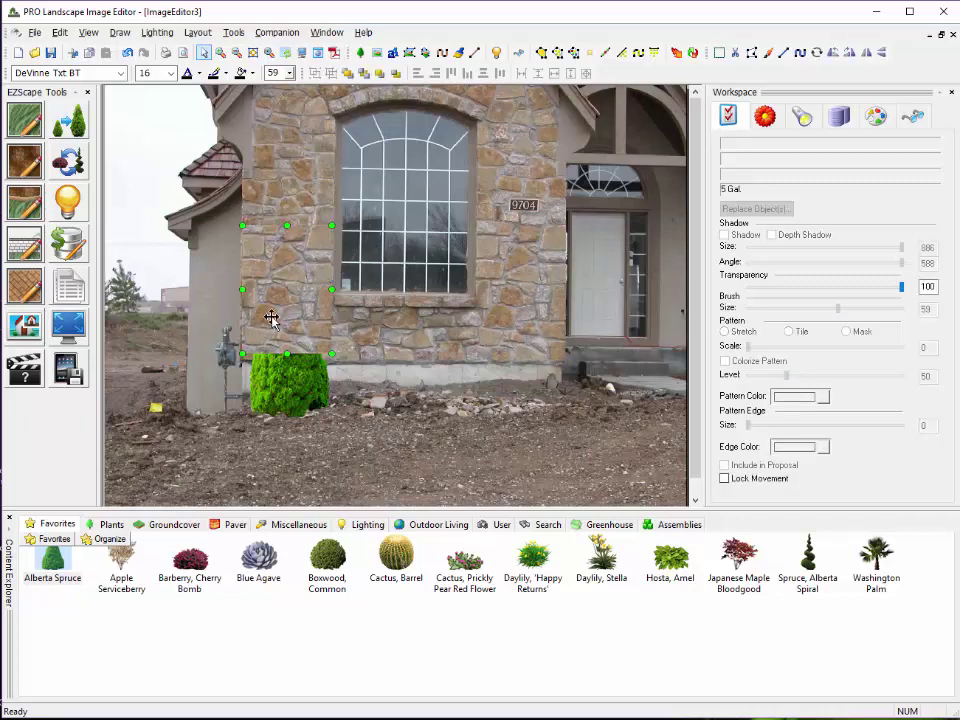
pyautogui.press('Delete')
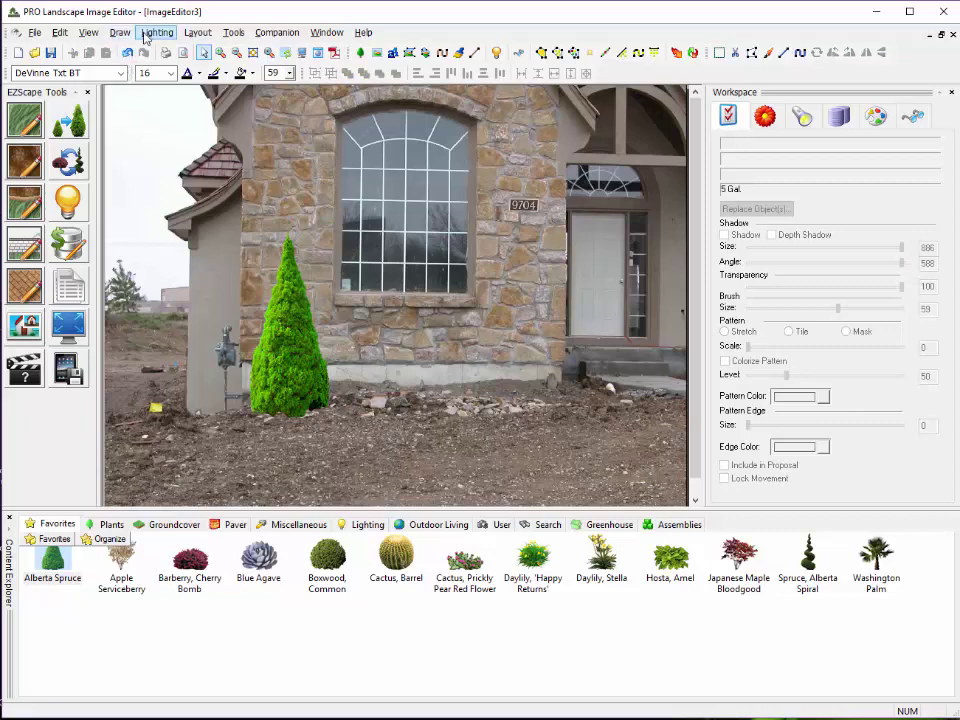
# Paint stone wall texture over the spruce's tip with the square fixed clone brush
pyautogui.click(117, 34)
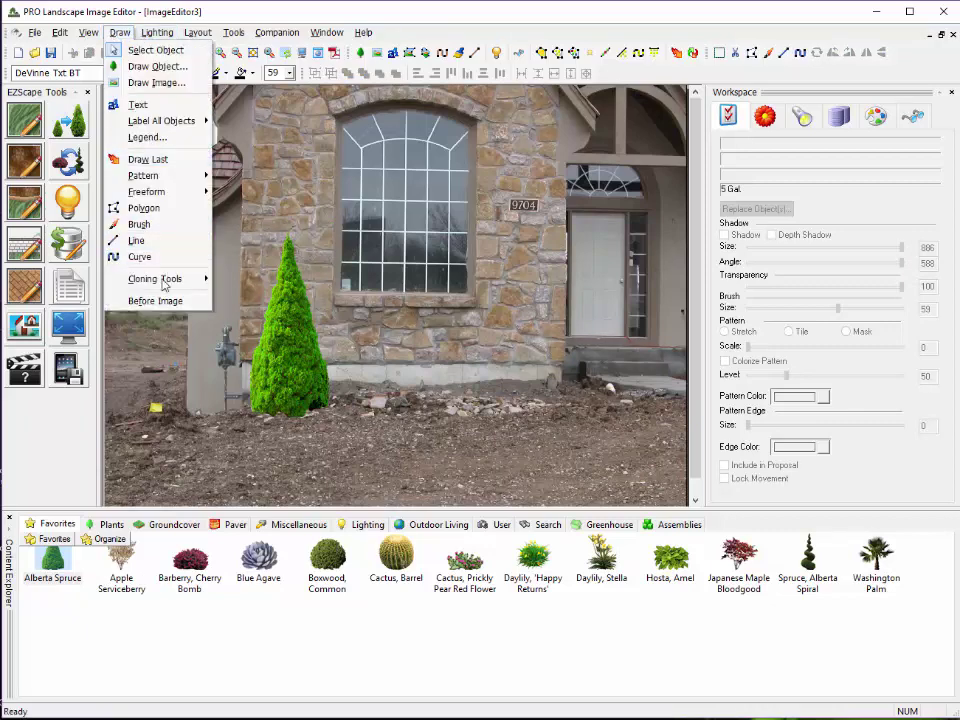
pyautogui.moveTo(170, 279)
pyautogui.moveTo(252, 328)
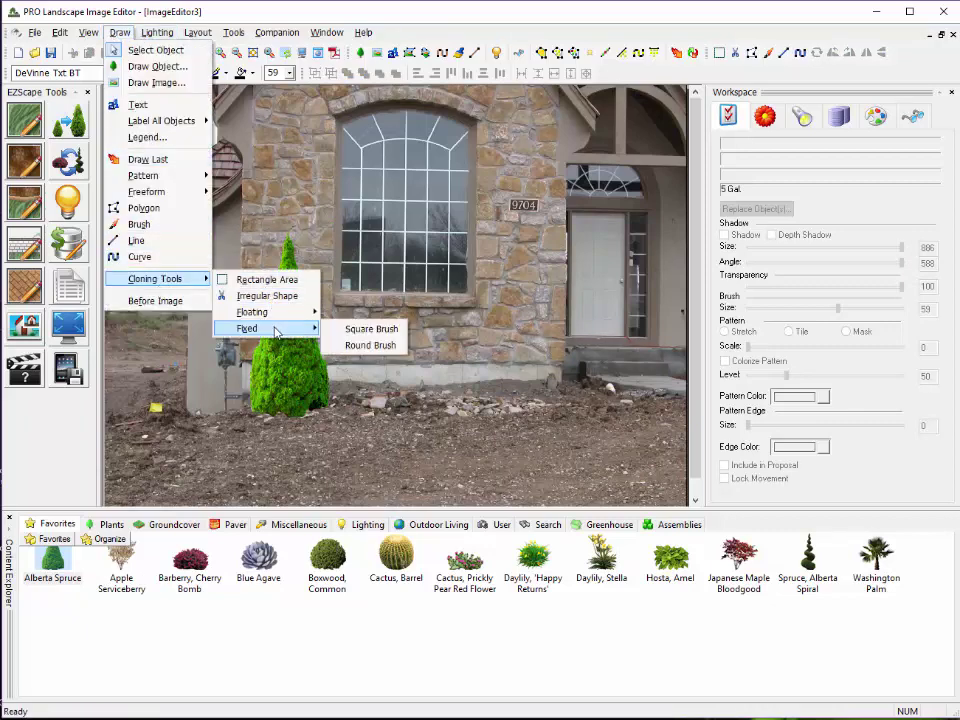
pyautogui.click(368, 332)
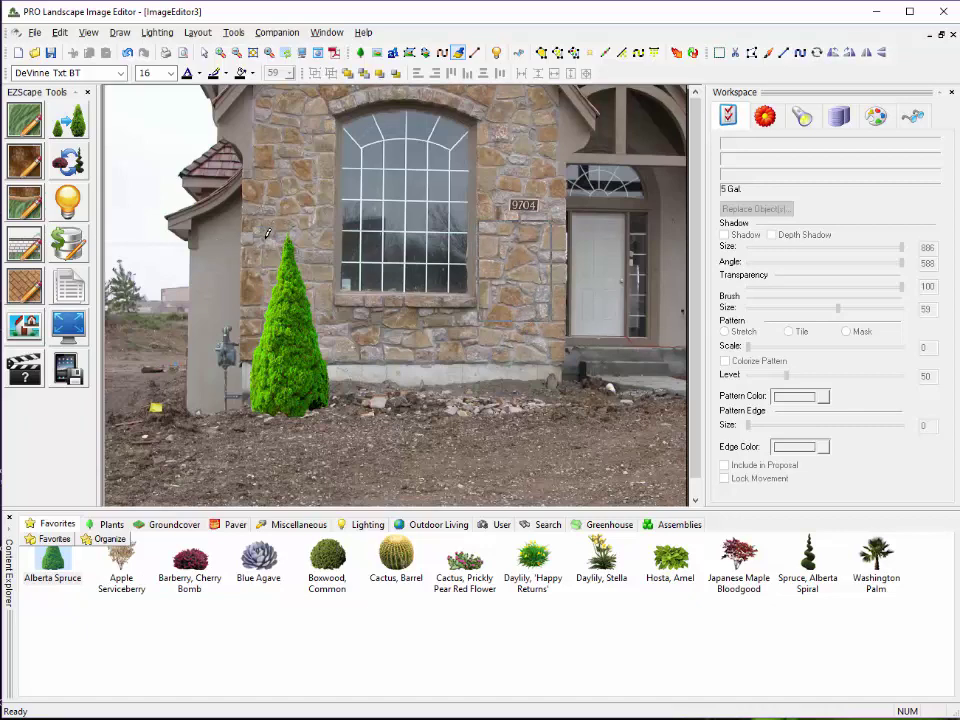
pyautogui.moveTo(272, 234)
pyautogui.mouseDown()
pyautogui.moveTo(309, 235)
pyautogui.moveTo(318, 269)
pyautogui.moveTo(318, 354)
pyautogui.moveTo(296, 339)
pyautogui.moveTo(292, 258)
pyautogui.moveTo(301, 315)
pyautogui.moveTo(294, 331)
pyautogui.moveTo(259, 346)
pyautogui.moveTo(275, 347)
pyautogui.moveTo(269, 322)
pyautogui.moveTo(295, 236)
pyautogui.mouseUp()
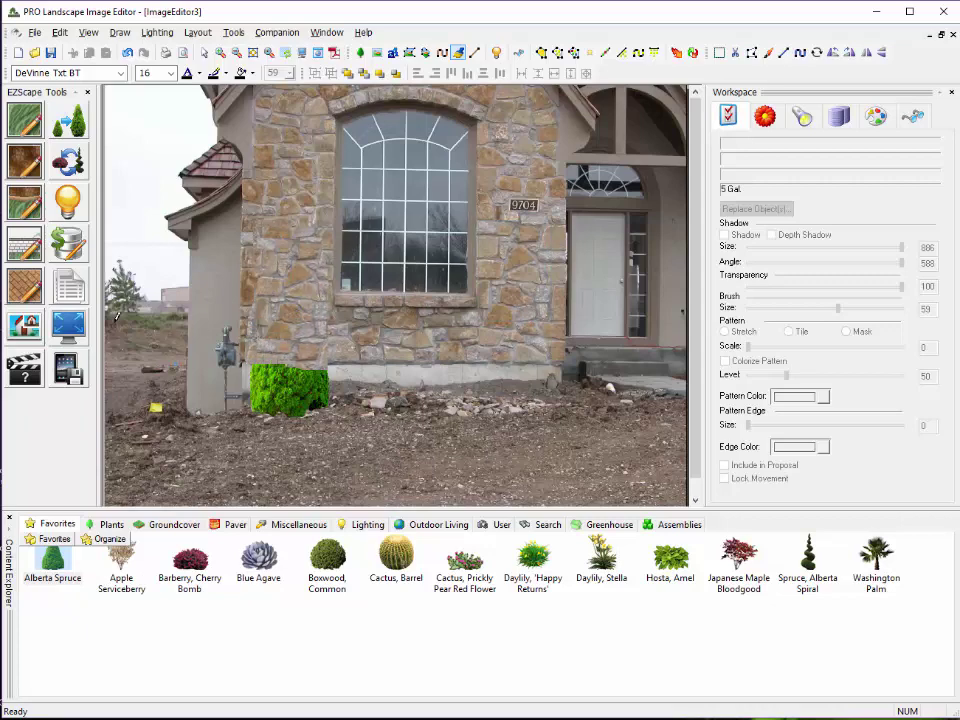
# Return to object selection and deselect the shrub beside the pillar
pyautogui.press('Escape')
pyautogui.click(293, 304)
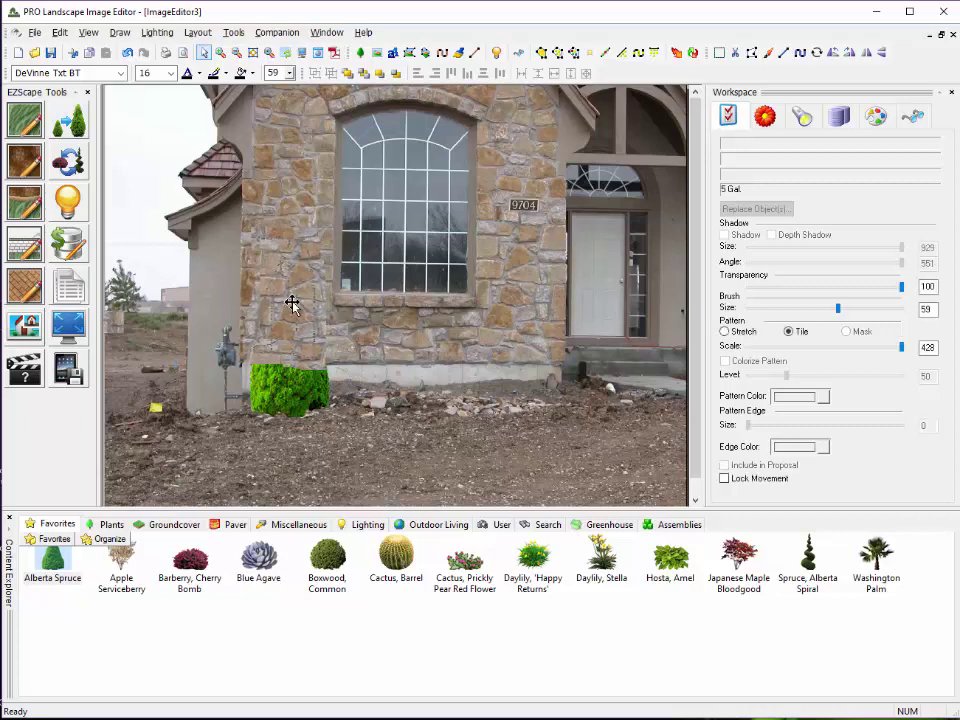
pyautogui.click(288, 177)
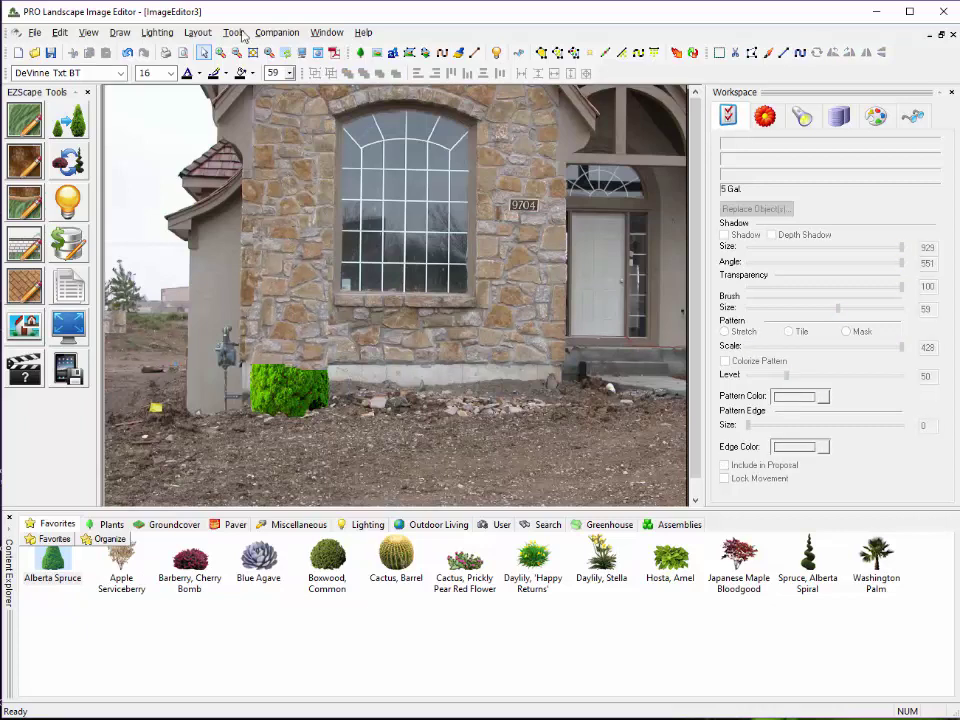
# Trace an irregular clone outline around a clean section of the left pillar
pyautogui.click(119, 33)
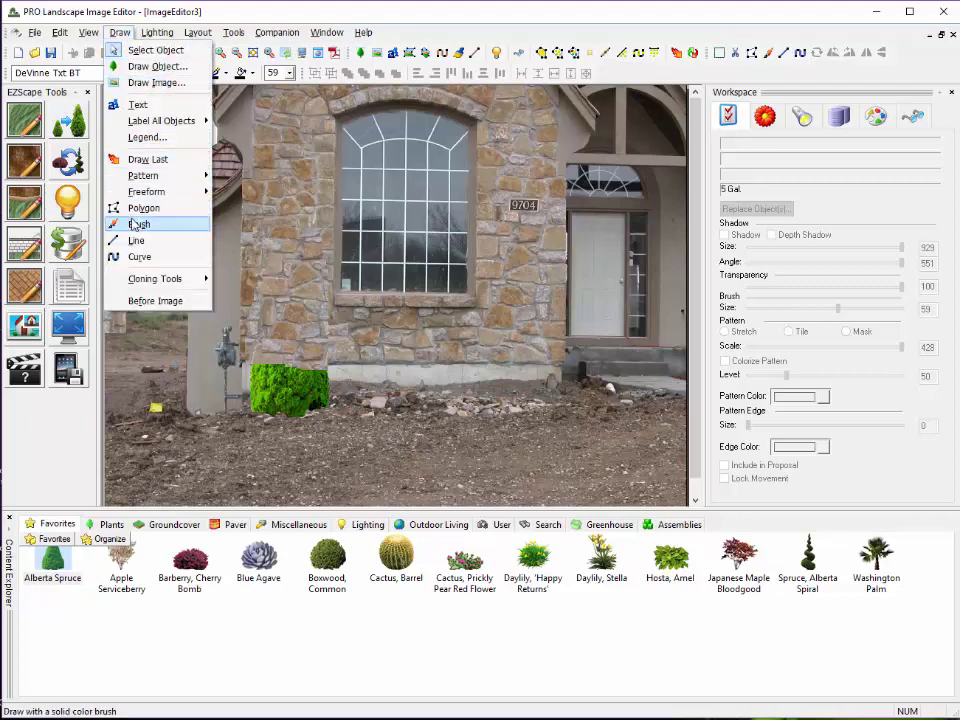
pyautogui.moveTo(154, 279)
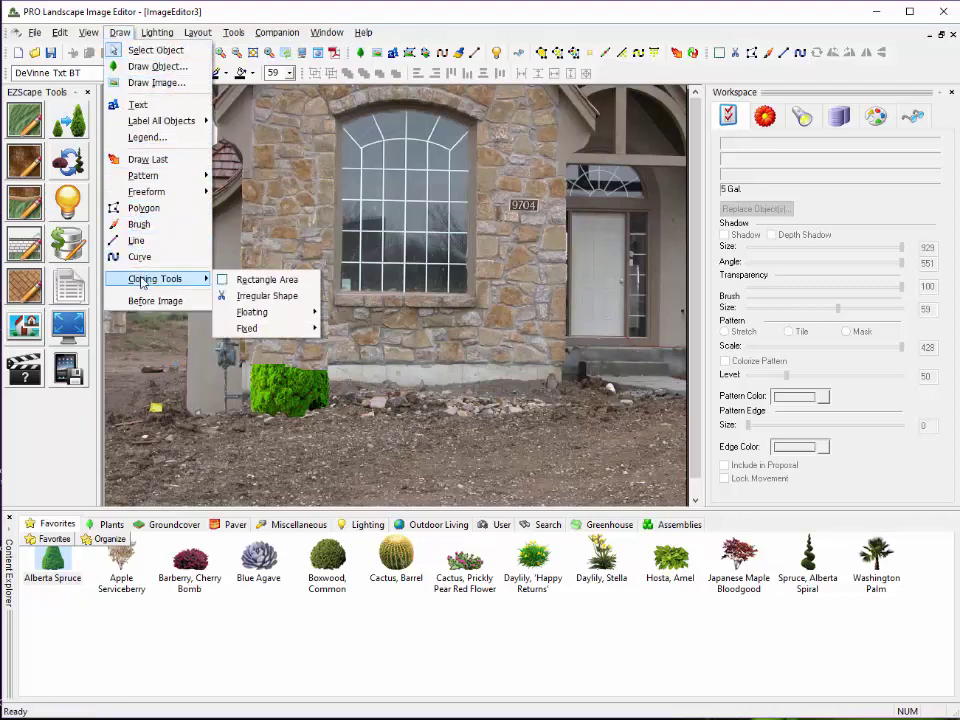
pyautogui.click(272, 298)
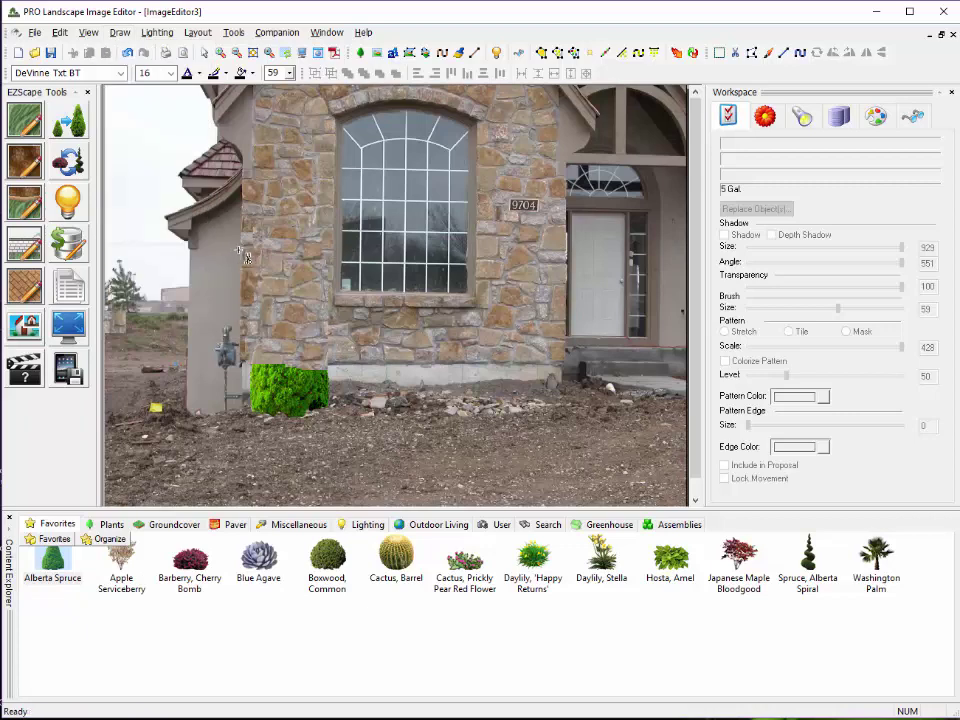
pyautogui.click(241, 252)
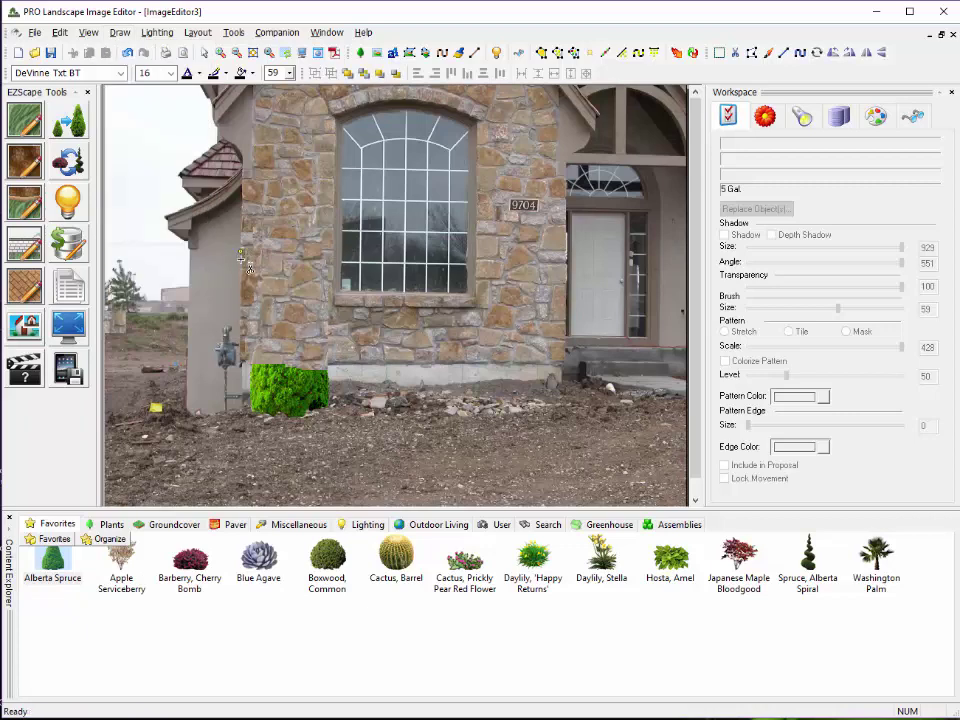
pyautogui.click(240, 318)
pyautogui.click(204, 318)
pyautogui.click(204, 248)
# Turn the traced pillar area into an object and move it down over the gas meter
pyautogui.rightClick(245, 253)
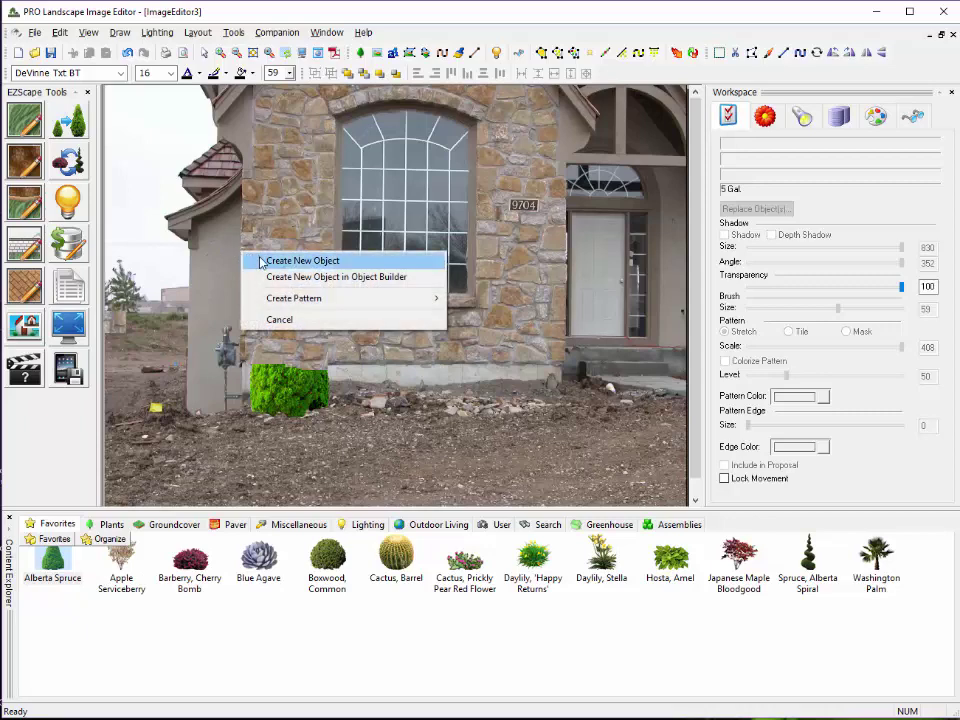
pyautogui.click(258, 259)
pyautogui.moveTo(219, 285); pyautogui.dragTo(221, 413)
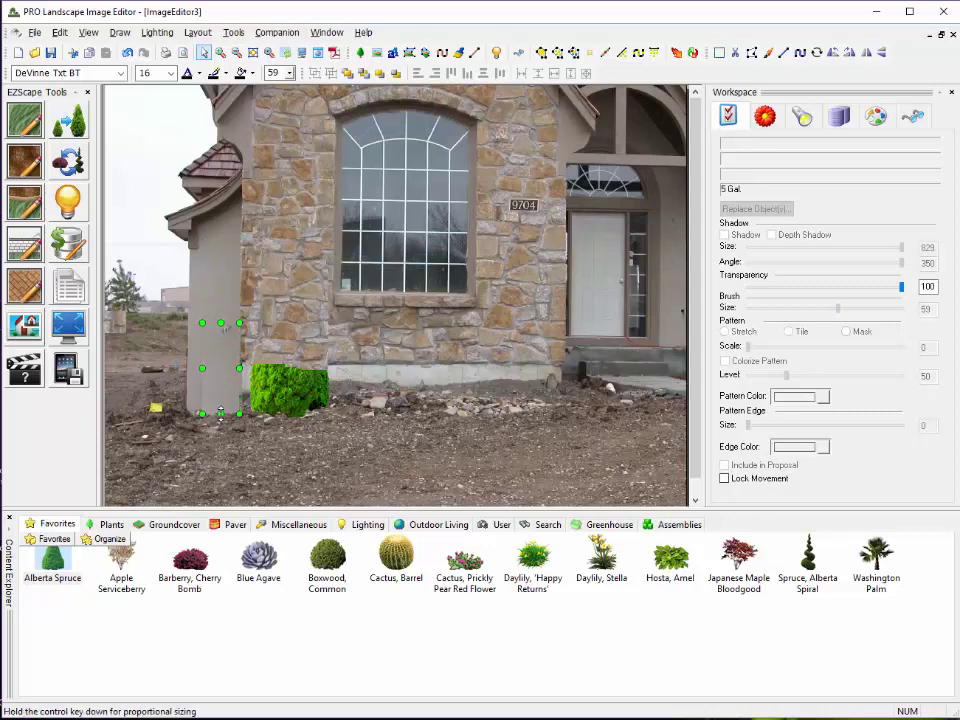
pyautogui.click(221, 296)
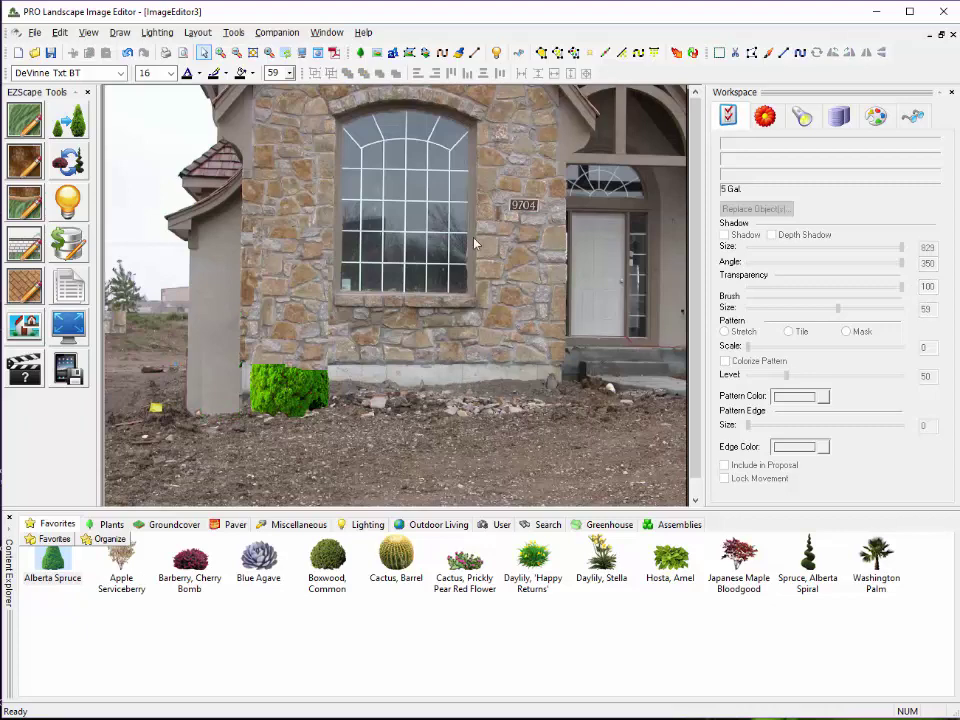
# Clone a rectangle of clean foundation and slide it left over the leftover shrub base
pyautogui.click(119, 32)
pyautogui.moveTo(192, 281)
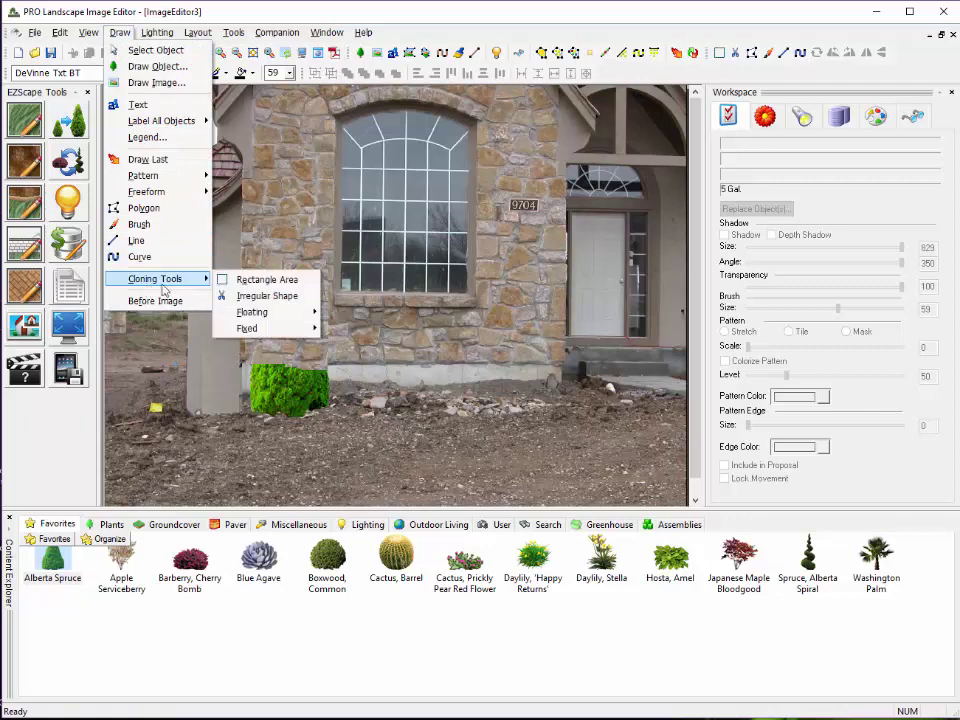
pyautogui.click(262, 280)
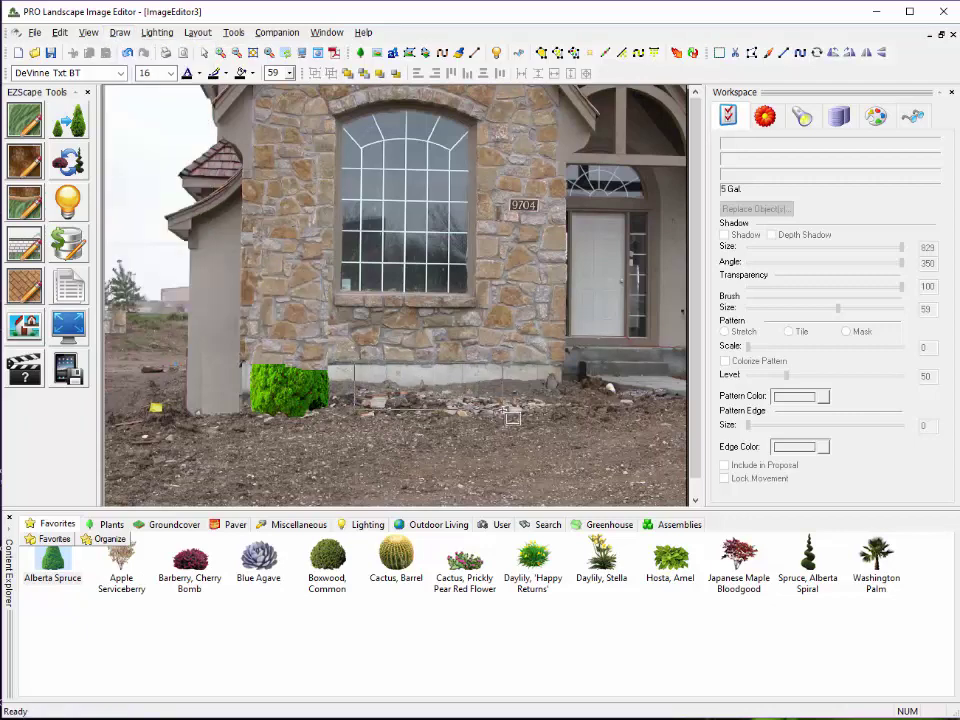
pyautogui.moveTo(375, 305); pyautogui.dragTo(503, 411)
pyautogui.click(540, 420)
pyautogui.moveTo(386, 381)
pyautogui.mouseDown()
pyautogui.moveTo(271, 384)
pyautogui.moveTo(320, 418)
pyautogui.mouseUp()
pyautogui.click(300, 450)
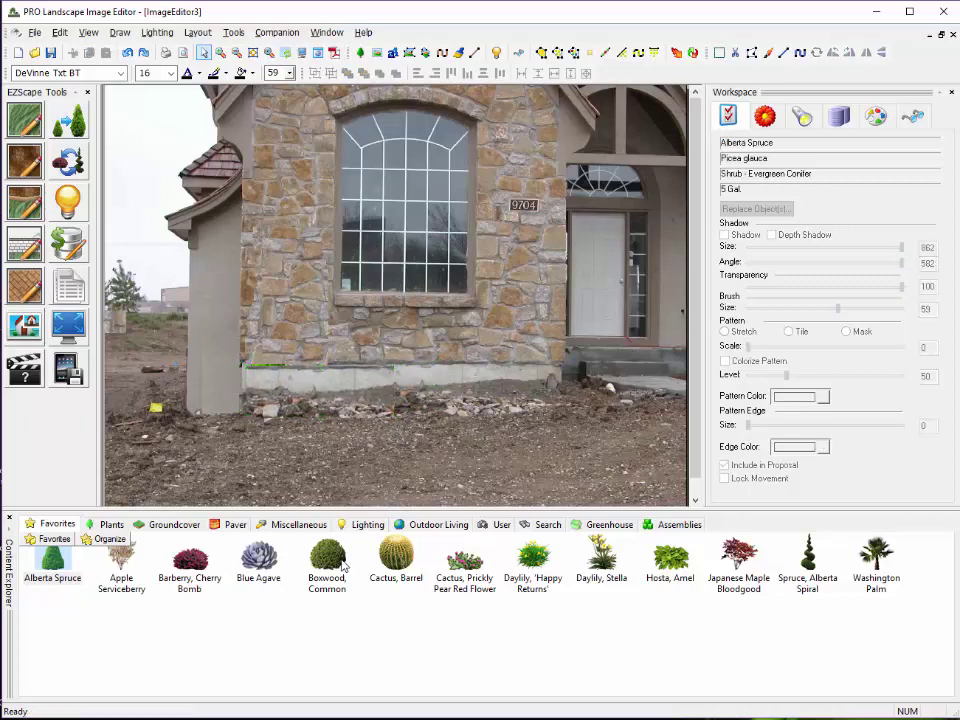
# Box-select the pillar and foundation patches and flatten them into the photo, confirming with Yes
pyautogui.click(262, 392)
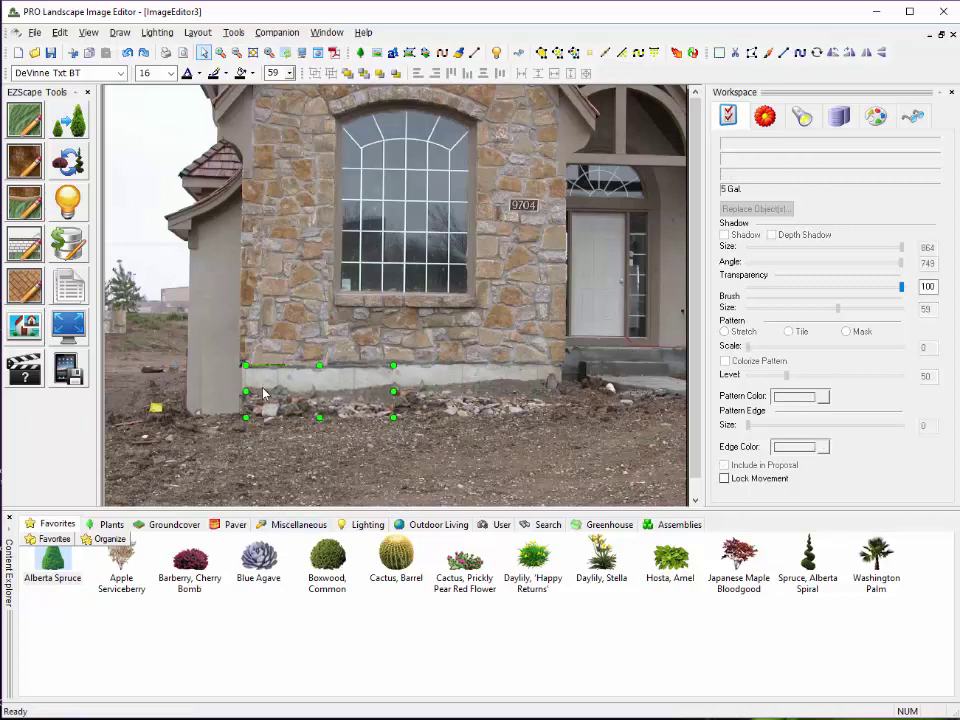
pyautogui.click(115, 123)
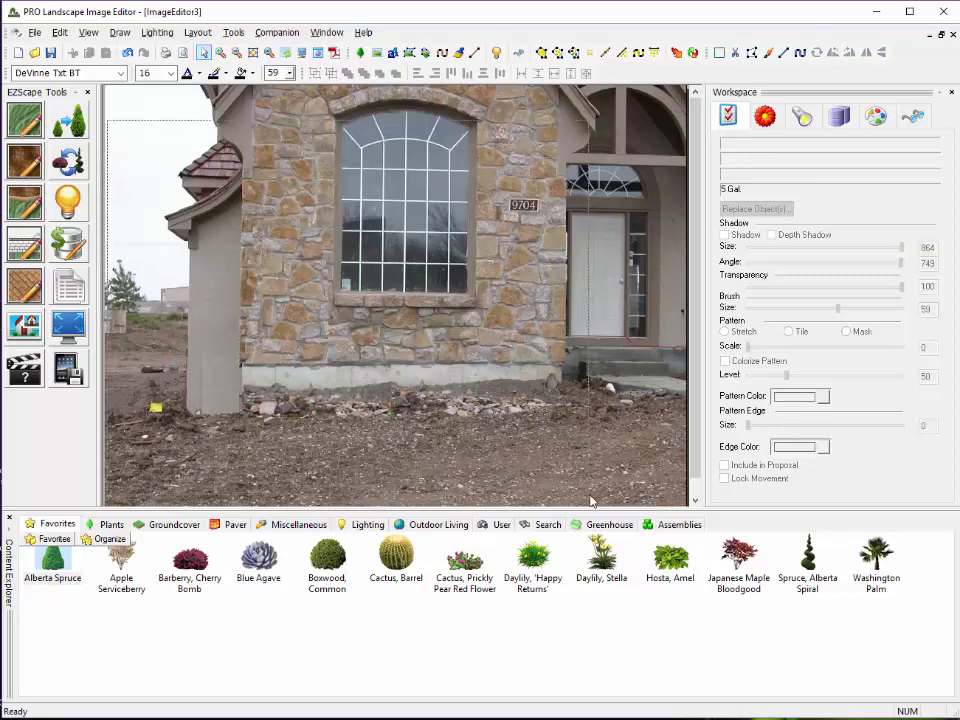
pyautogui.moveTo(190, 215); pyautogui.dragTo(590, 502)
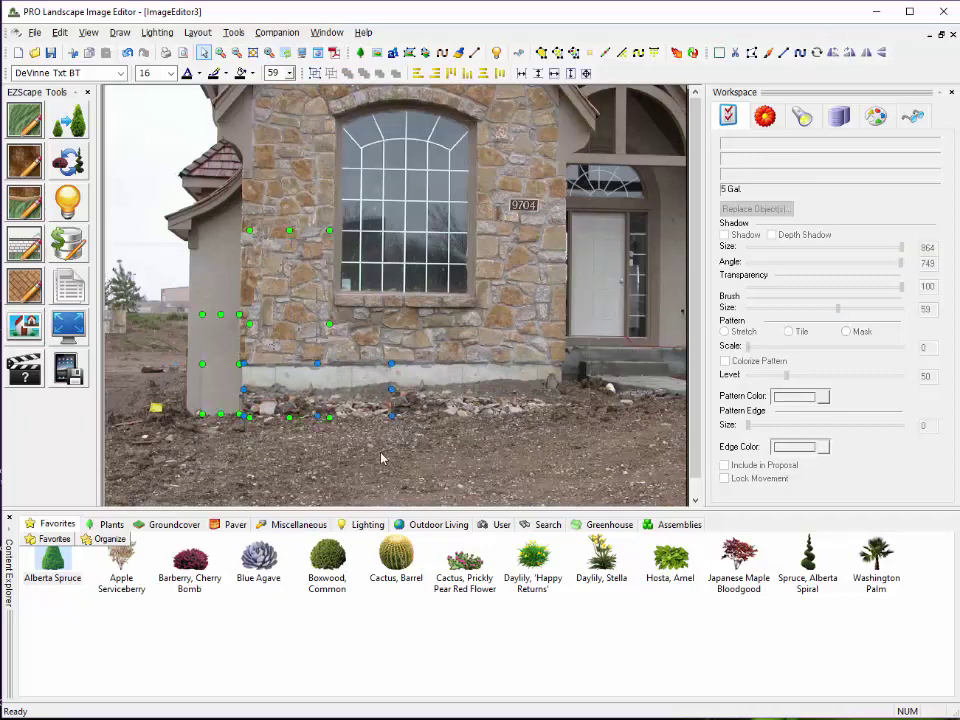
pyautogui.rightClick(279, 317)
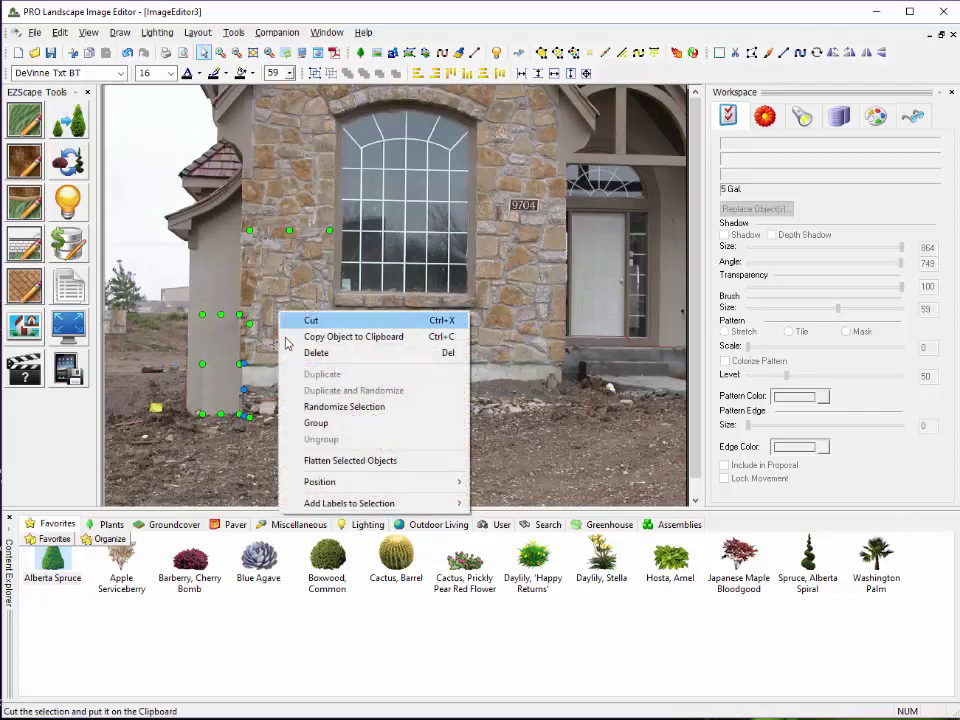
pyautogui.click(329, 462)
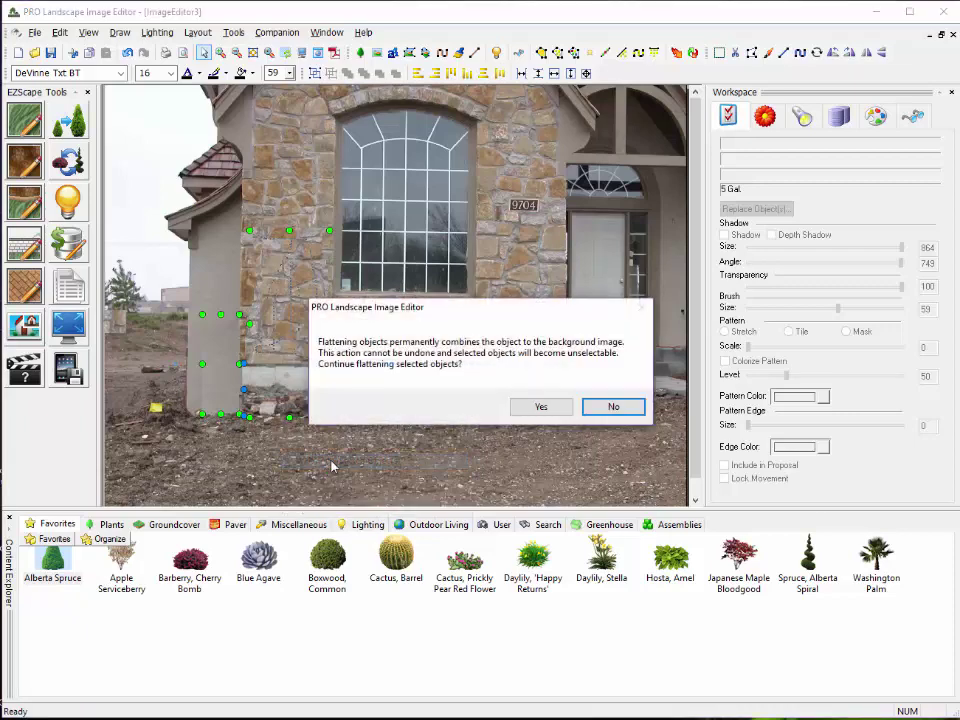
pyautogui.click(552, 405)
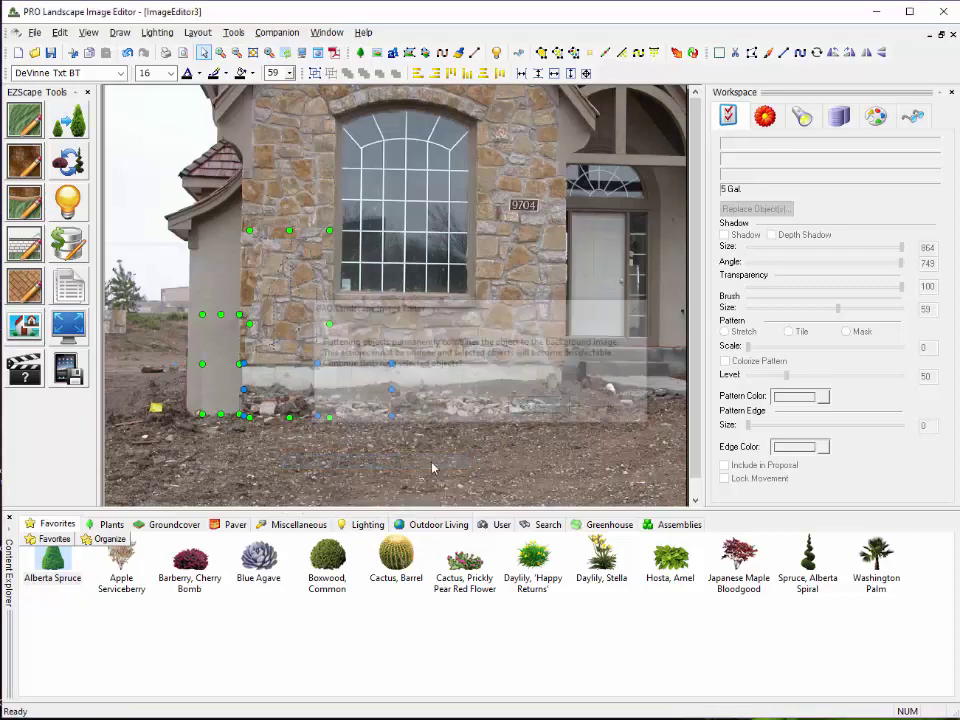
pyautogui.click(272, 380)
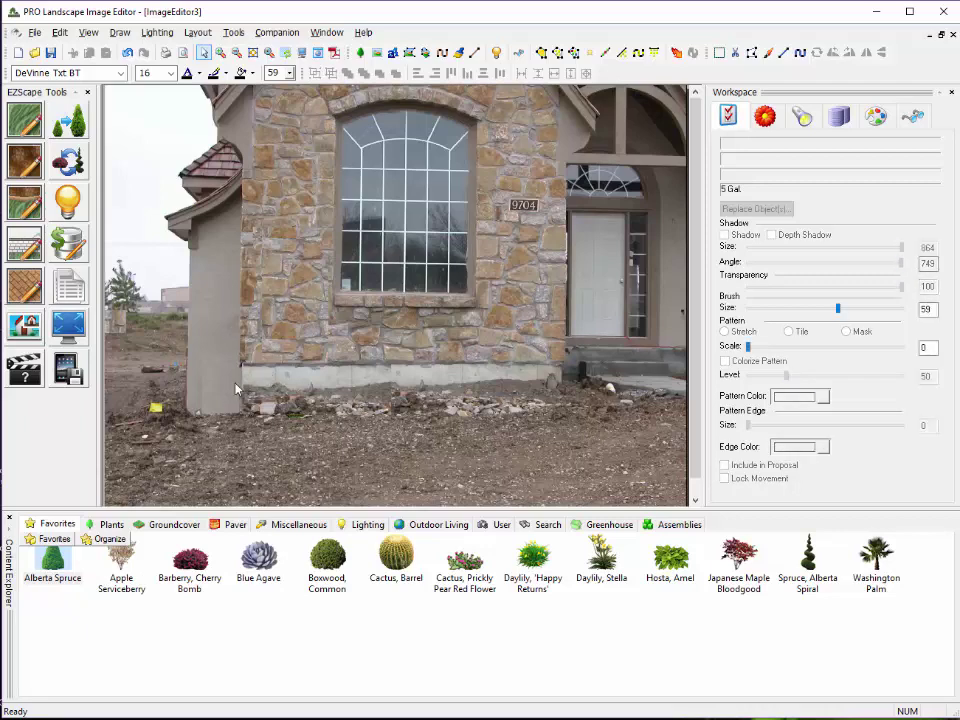
# Zoom the canvas out and back in to frame the whole house photo
pyautogui.scroll(-2, 428, 407)
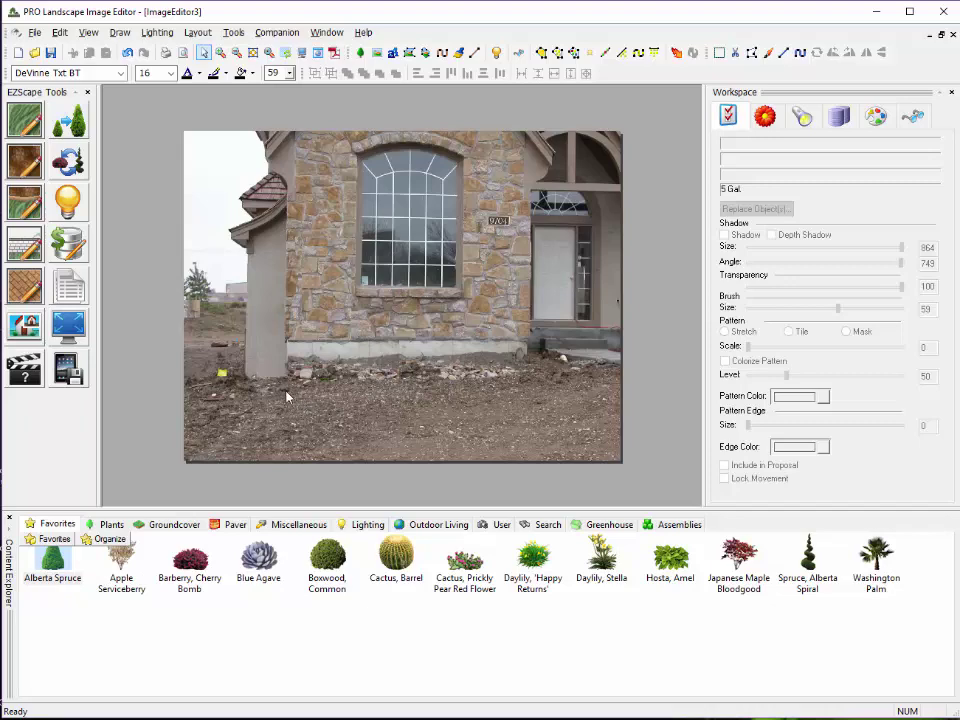
pyautogui.scroll(1, 294, 398)
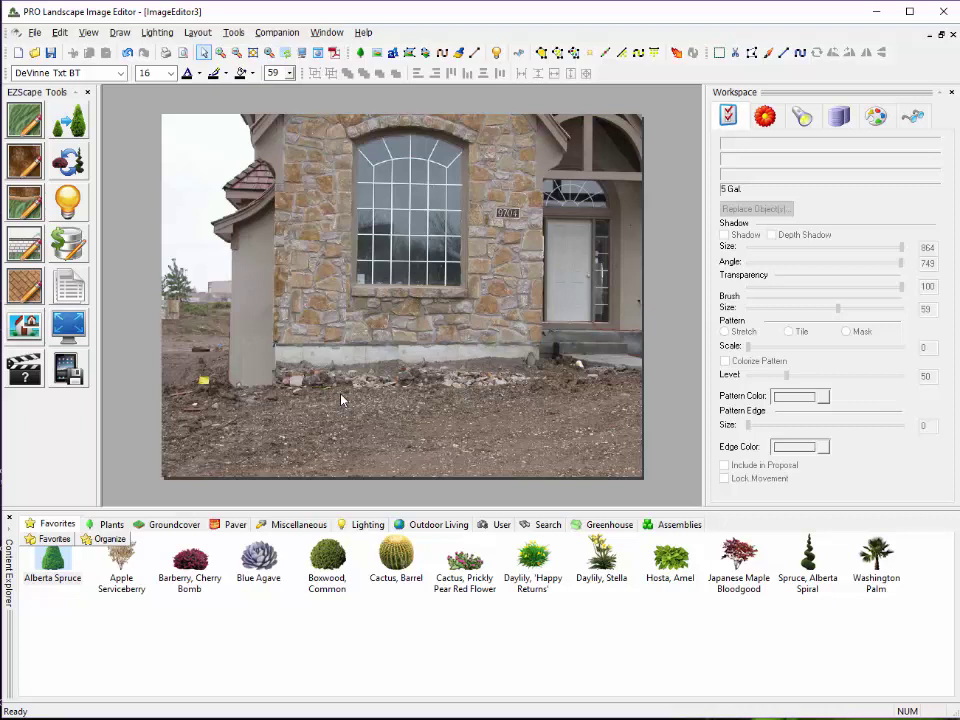
pyautogui.click(341, 400)
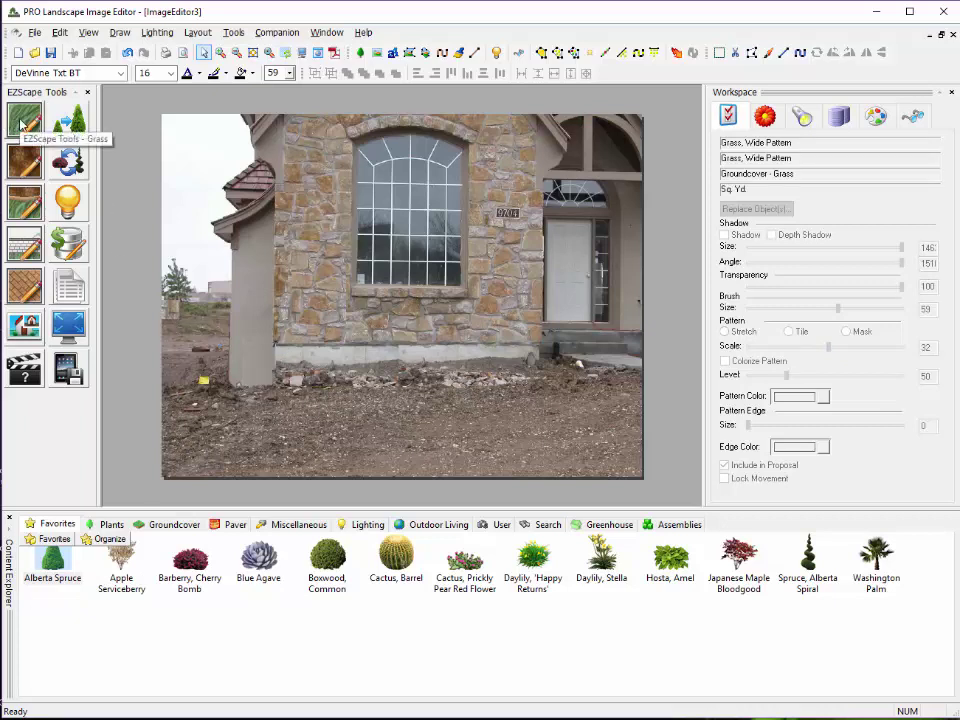
# Choose the Grass, Wide Pattern texture from the EZScape Grass tool
pyautogui.click(20, 124)
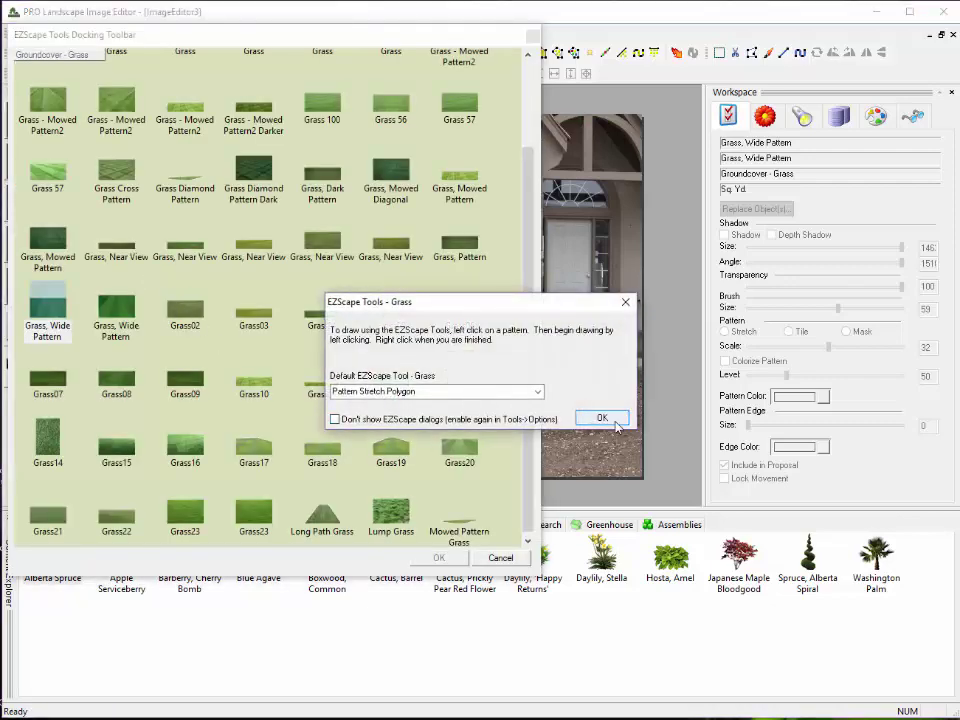
pyautogui.click(615, 424)
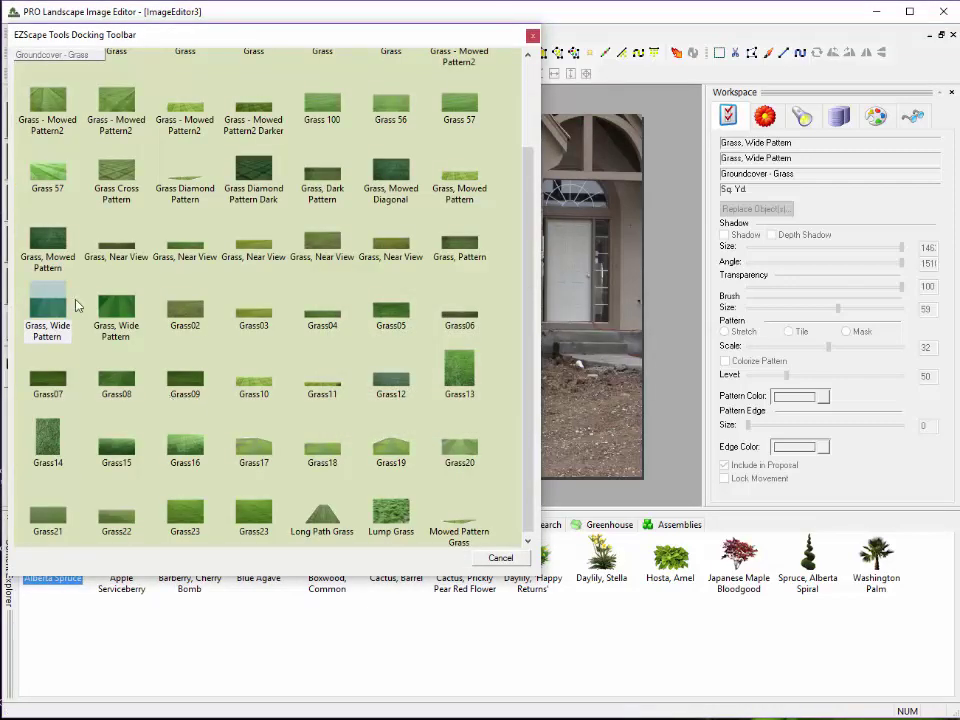
pyautogui.click(258, 322)
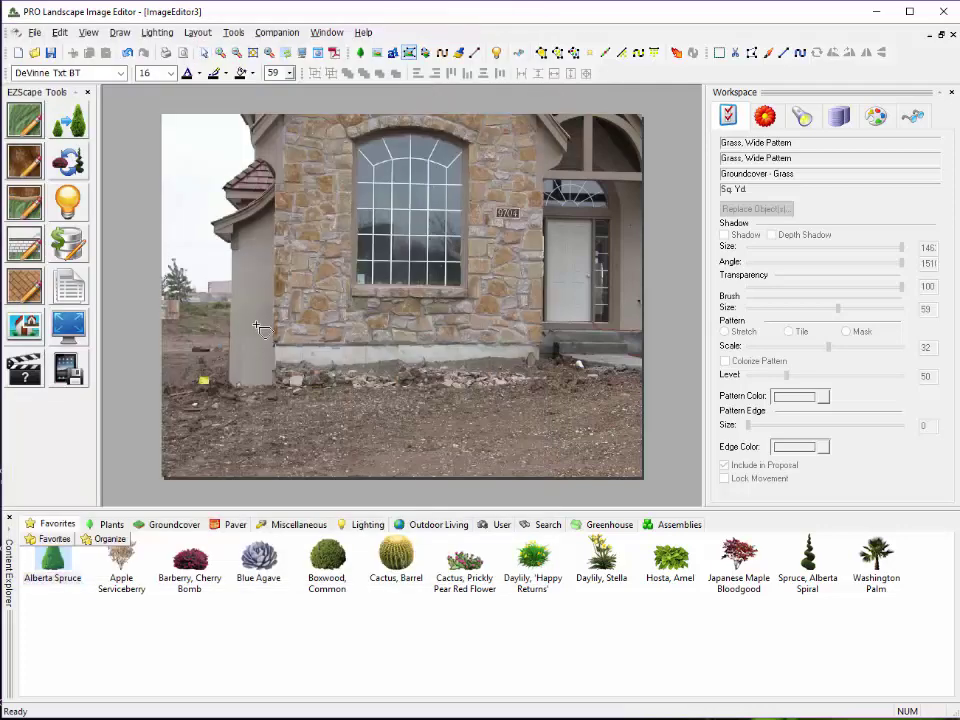
# Outline the lawn from the left edge along the foundation bed, curving right to the bottom corners
pyautogui.click(161, 304)
pyautogui.click(231, 302)
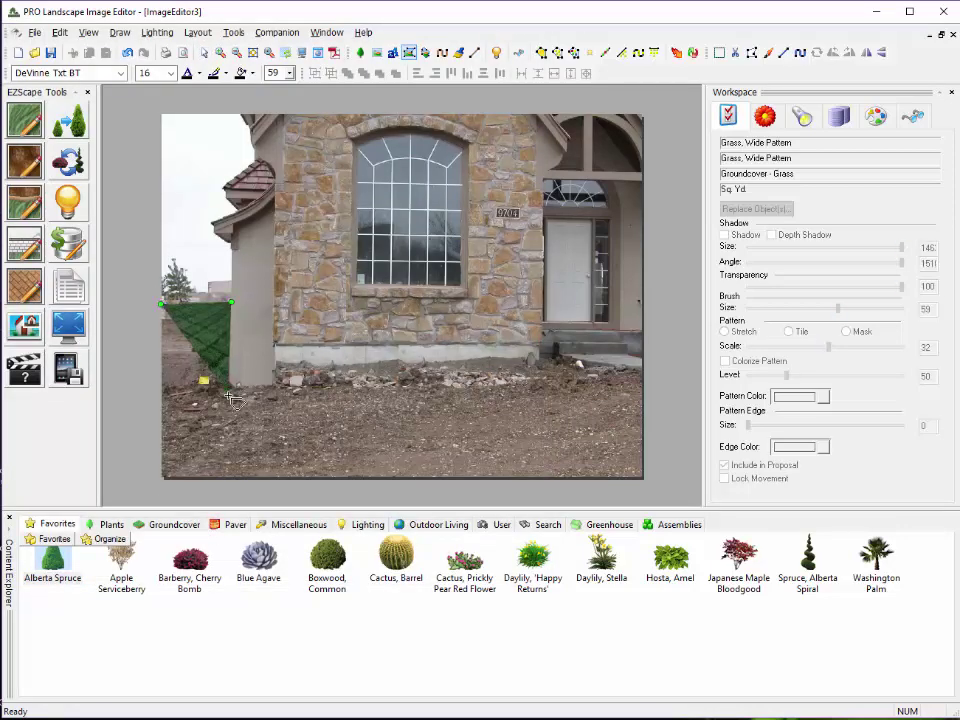
pyautogui.click(229, 400)
pyautogui.click(291, 400)
pyautogui.click(439, 400)
pyautogui.click(484, 394)
pyautogui.click(506, 392)
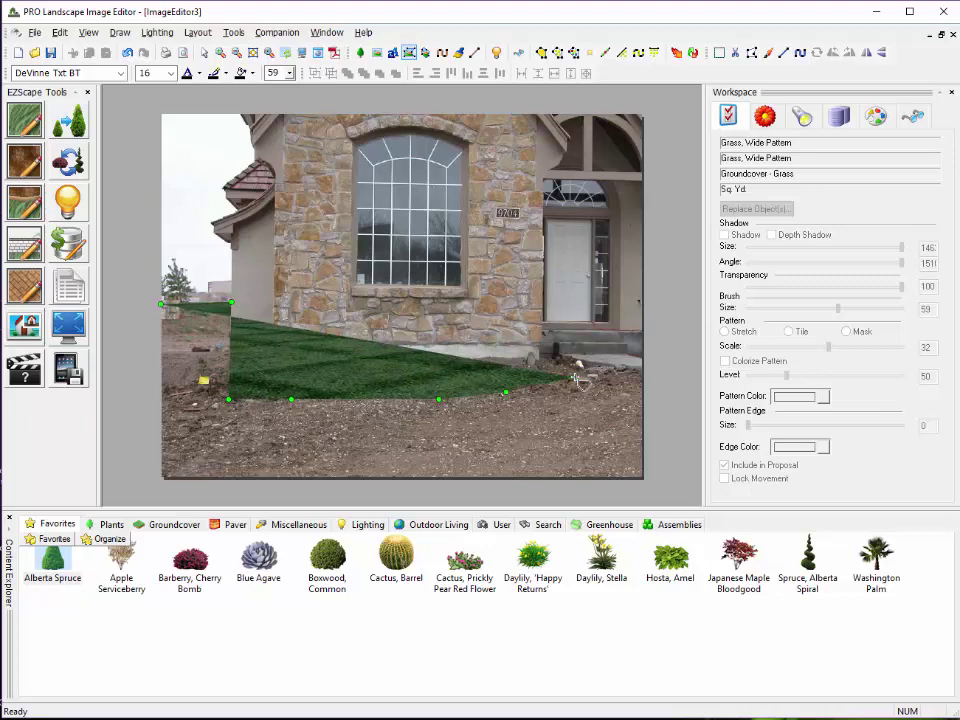
pyautogui.click(576, 377)
pyautogui.click(615, 364)
pyautogui.click(643, 366)
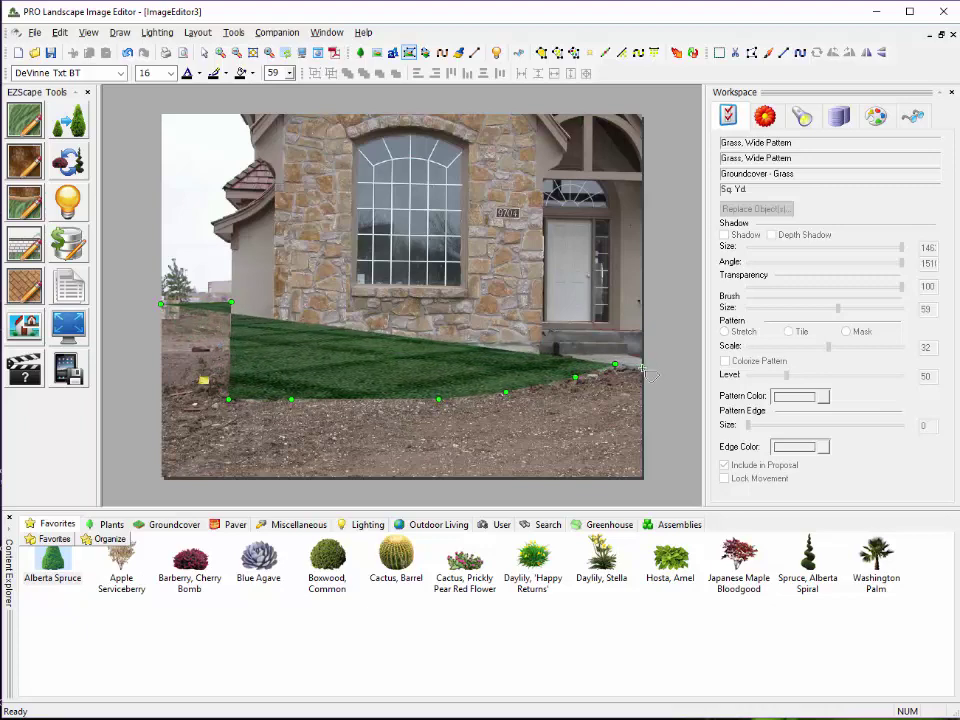
pyautogui.click(645, 482)
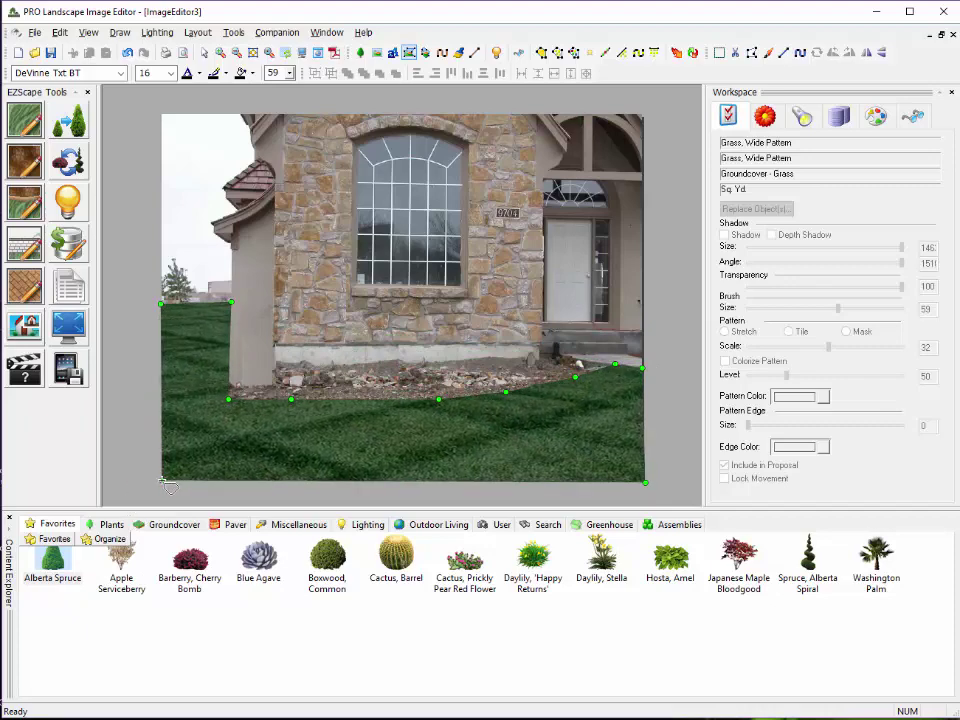
pyautogui.doubleClick(161, 481)
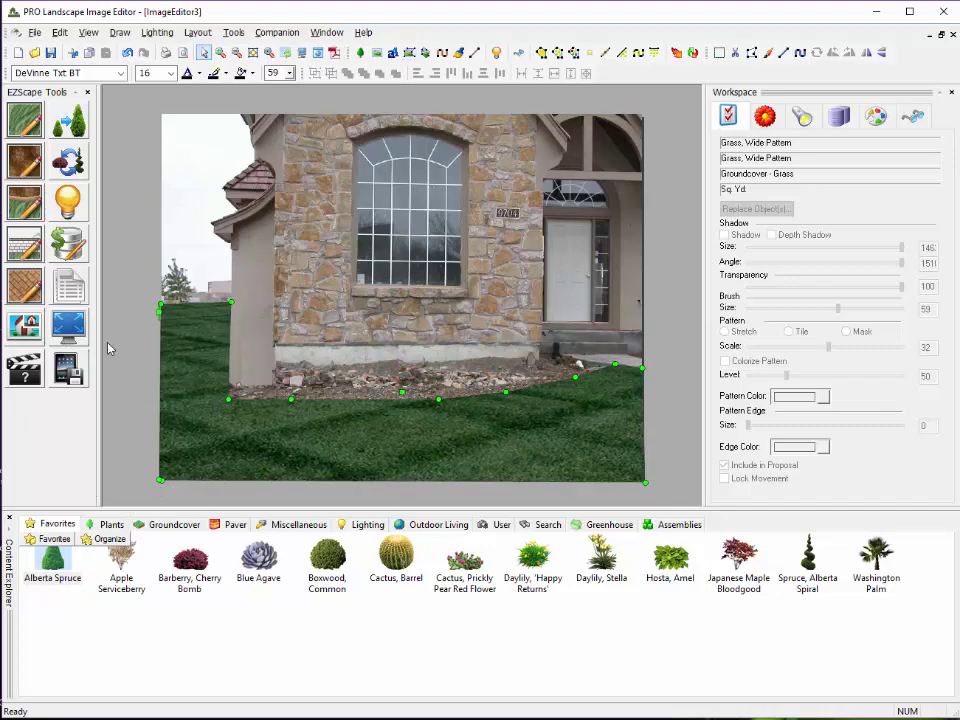
# Nudge a lawn edge point slightly down and reselect the lawn area
pyautogui.click(439, 420)
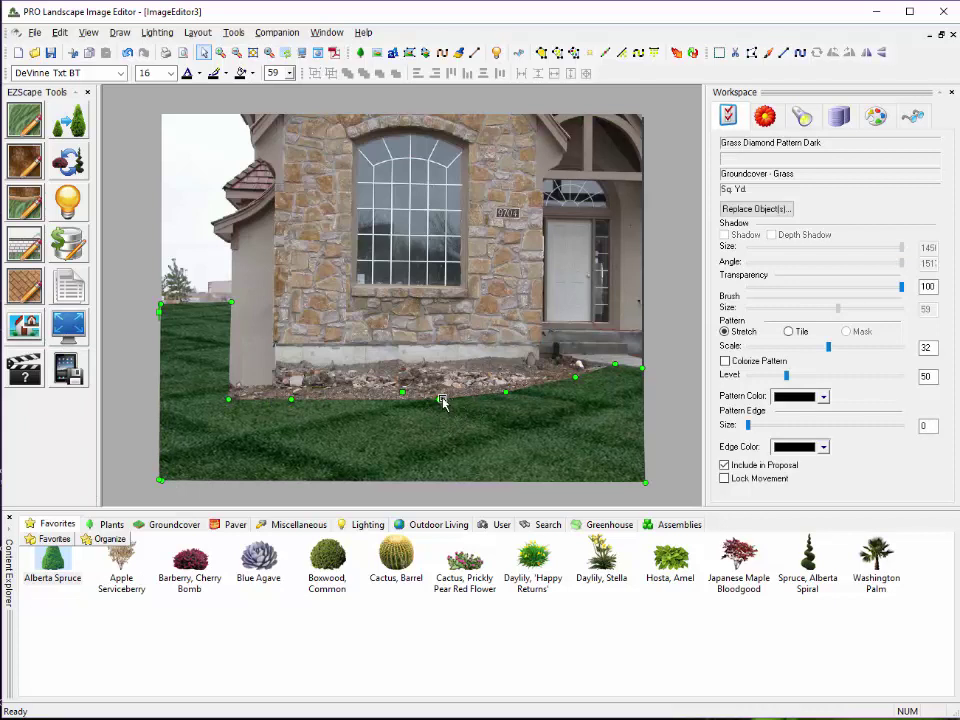
pyautogui.moveTo(442, 398); pyautogui.dragTo(406, 402)
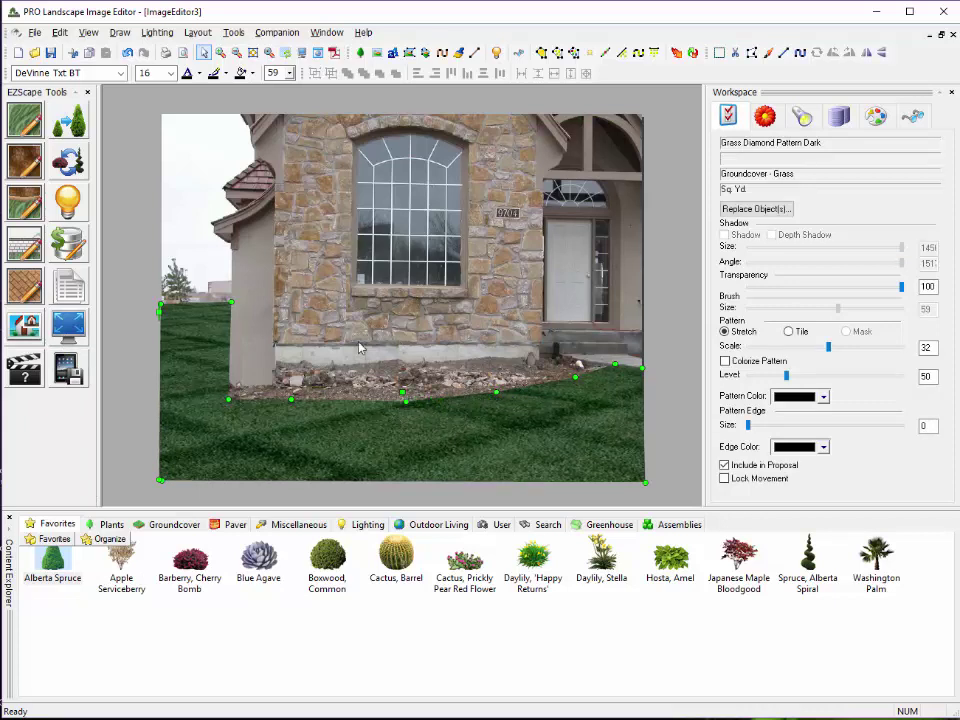
pyautogui.click(250, 257)
pyautogui.click(195, 435)
# Lower the lawn's brightness to 0.05 and saturation to 0.75, then deselect it
pyautogui.click(875, 118)
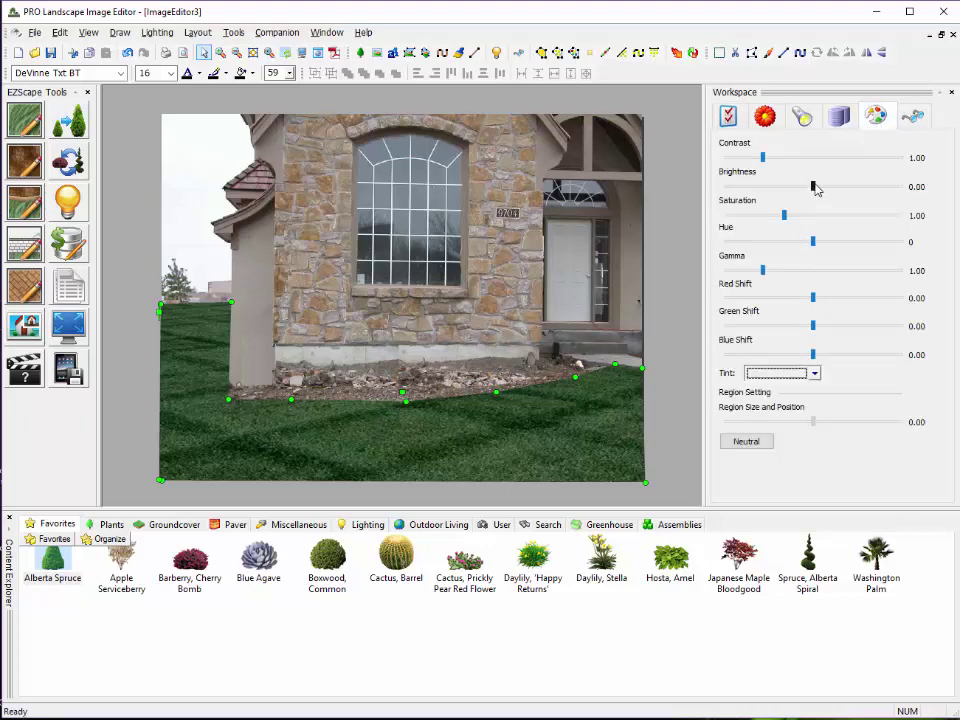
pyautogui.moveTo(814, 187); pyautogui.dragTo(769, 218)
pyautogui.moveTo(817, 187); pyautogui.dragTo(817, 187)
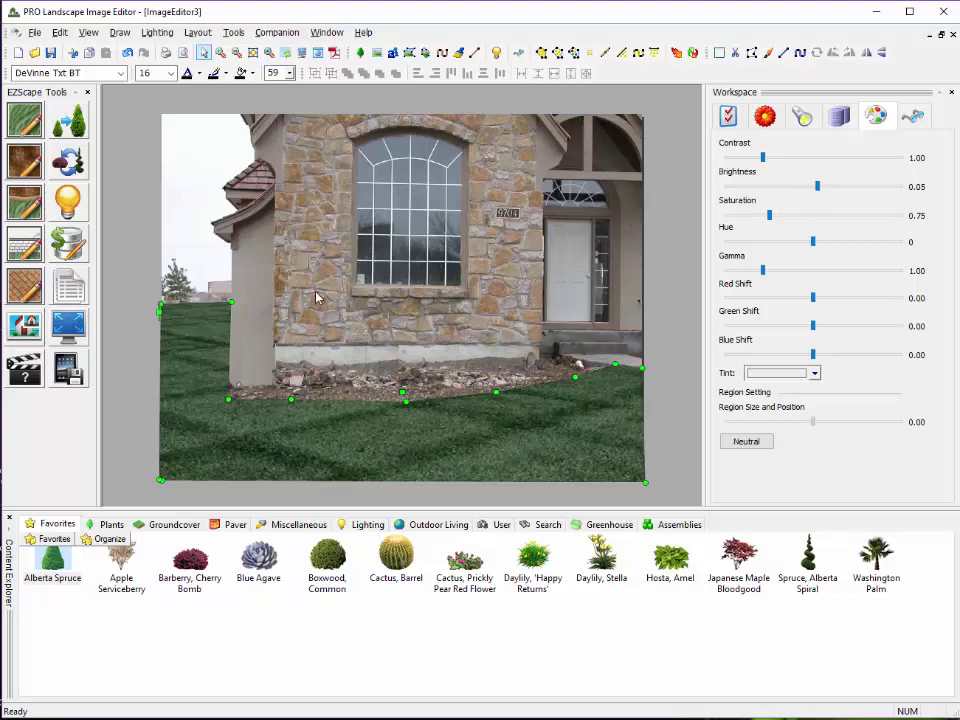
pyautogui.click(135, 253)
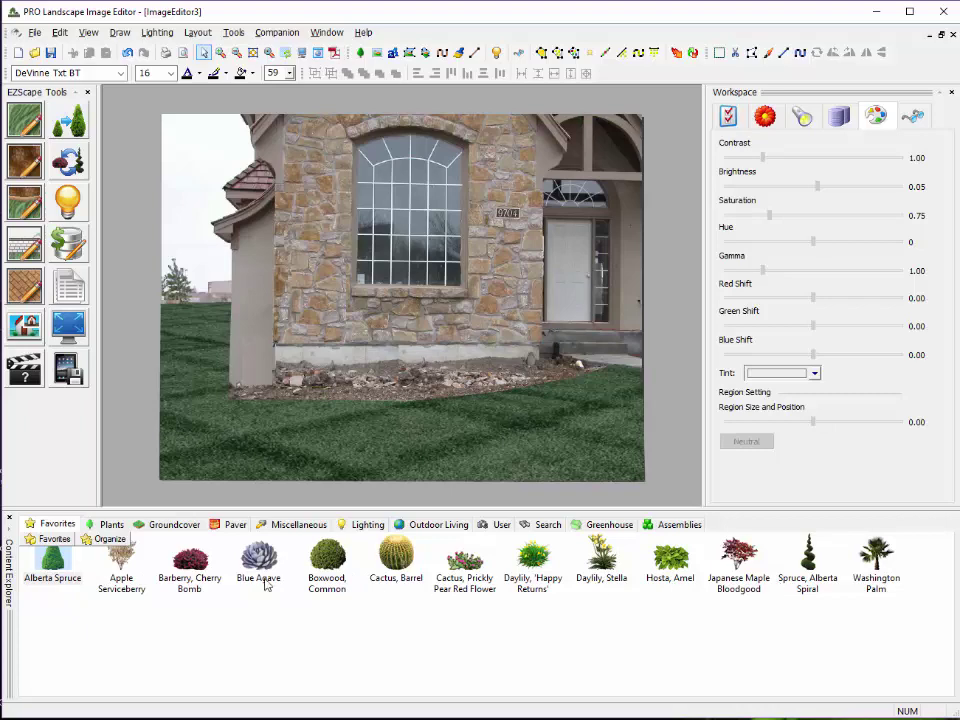
# Place an Apple Serviceberry left of the house, enlarge it and nudge it into position
pyautogui.moveTo(128, 580); pyautogui.dragTo(178, 420)
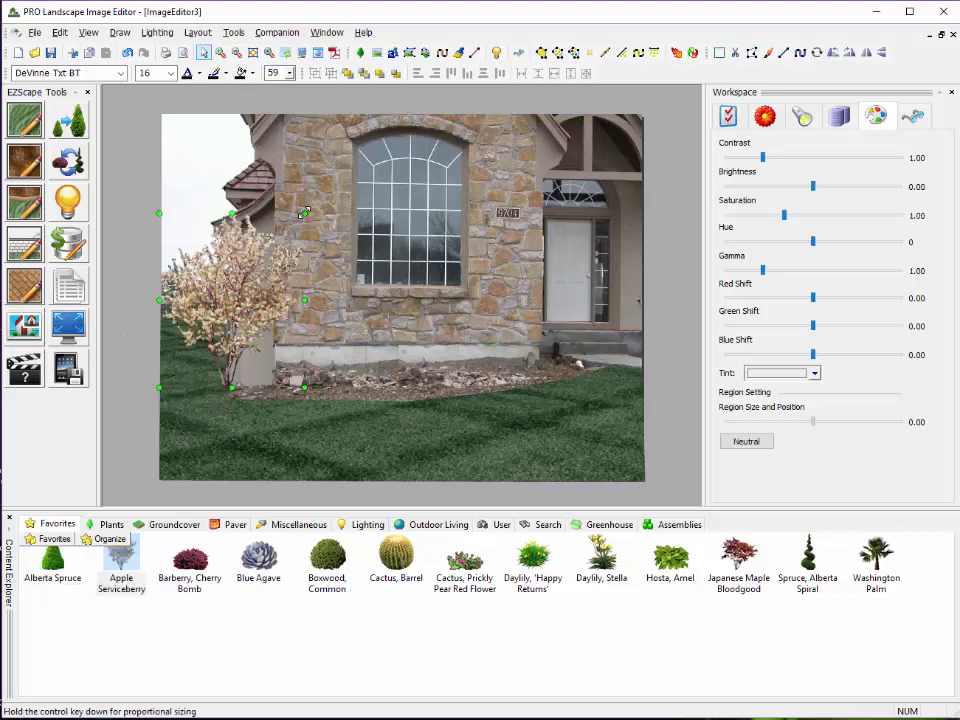
pyautogui.moveTo(305, 213); pyautogui.dragTo(314, 184)
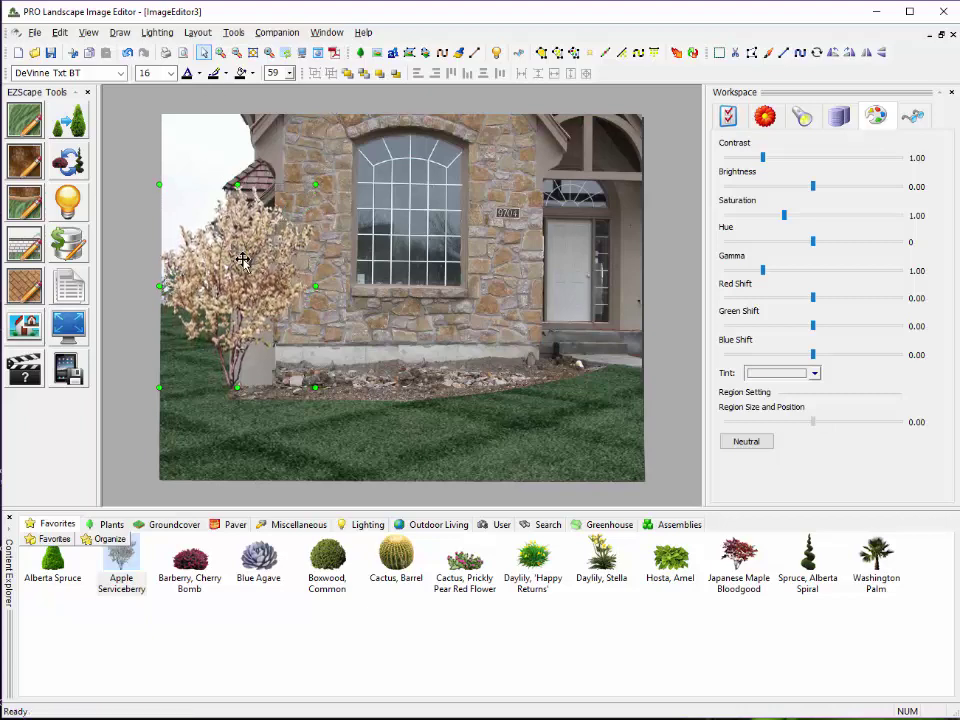
pyautogui.moveTo(242, 259); pyautogui.dragTo(249, 268)
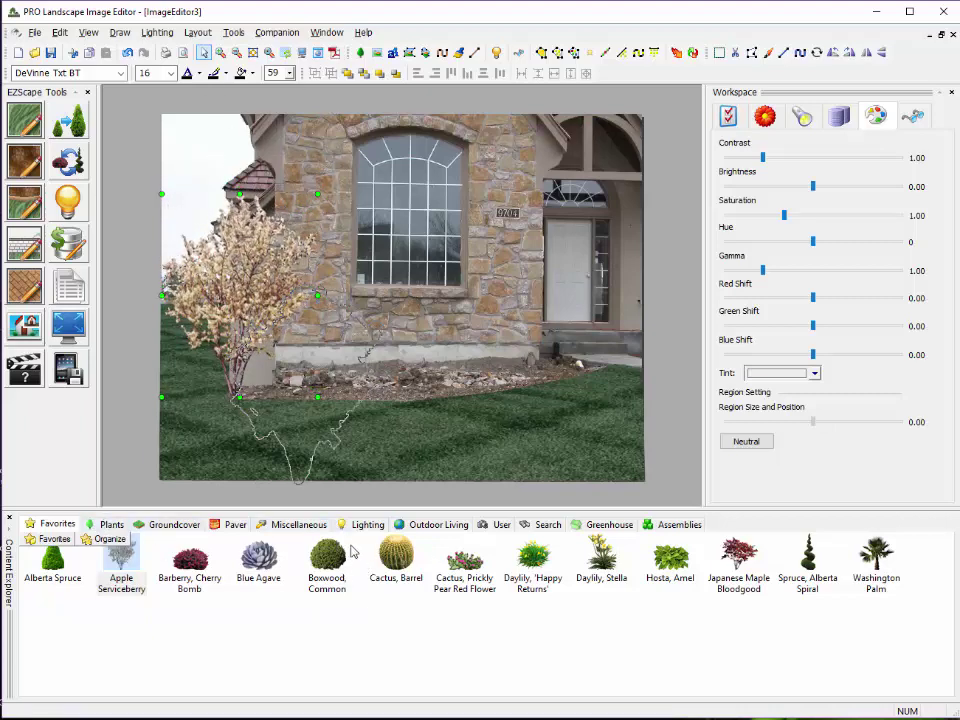
# Plant four Common Boxwood shrubs in a row along the foundation bed
pyautogui.moveTo(327, 555); pyautogui.dragTo(357, 334)
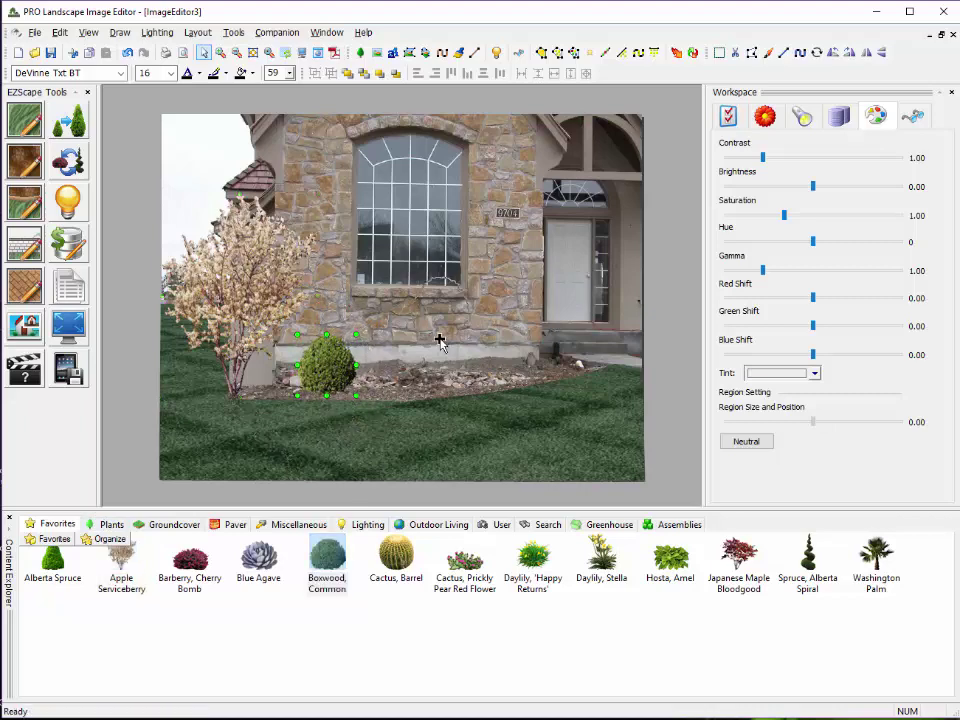
pyautogui.click(495, 379)
pyautogui.click(446, 378)
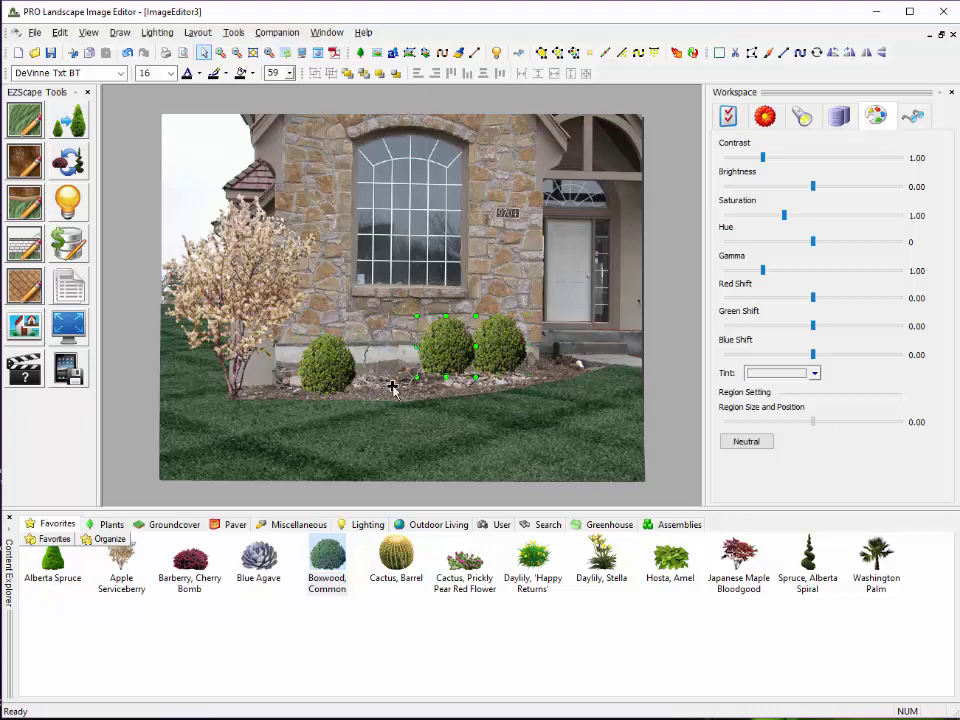
pyautogui.click(392, 385)
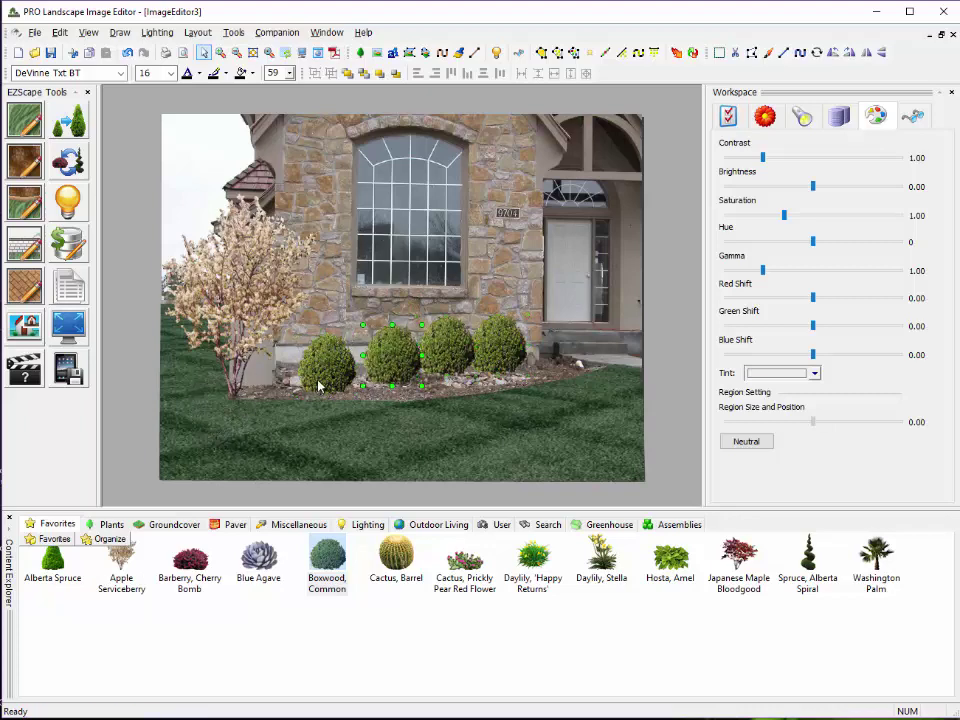
pyautogui.click(321, 368)
pyautogui.click(422, 299)
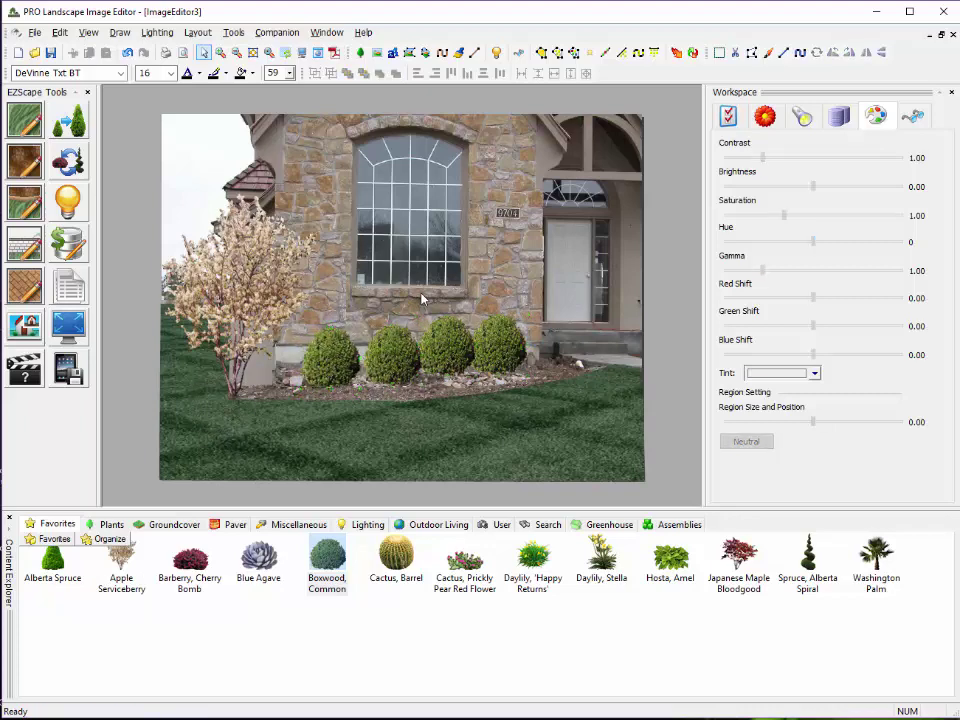
# Place a Daylily Stella at the left of the bed and move it into the bed
pyautogui.click(602, 558)
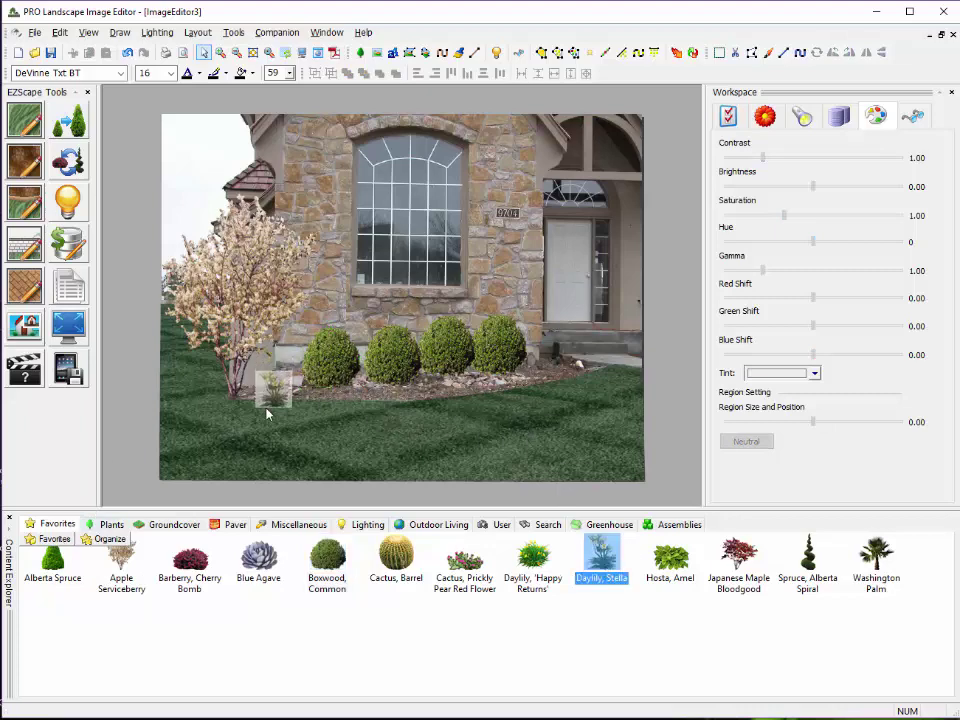
pyautogui.click(266, 404)
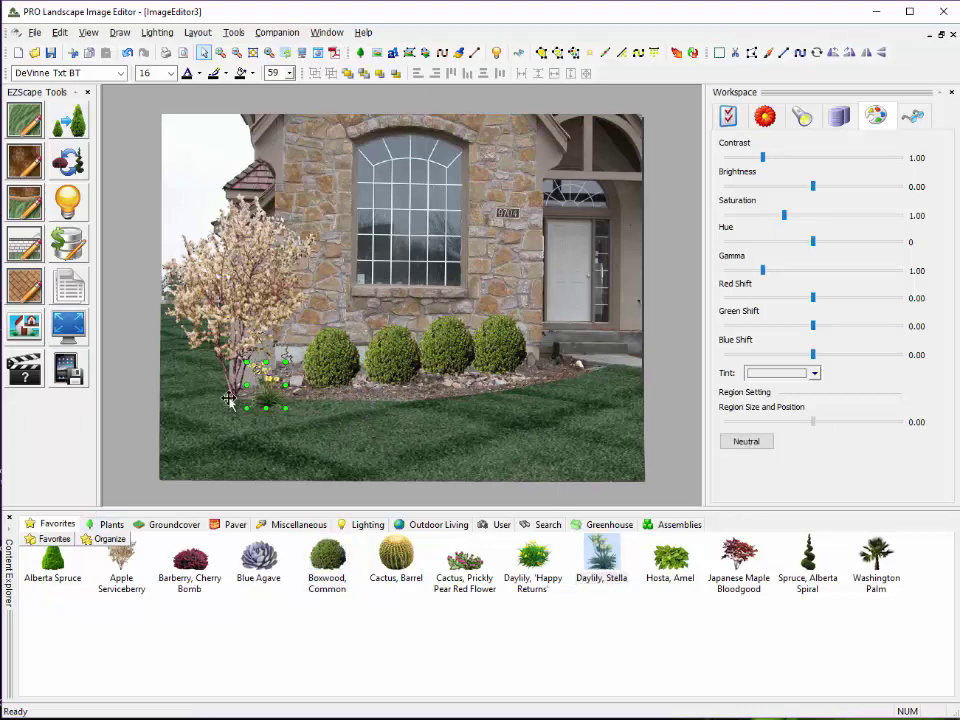
pyautogui.click(262, 390)
pyautogui.moveTo(262, 390); pyautogui.dragTo(317, 390)
# Stamp randomized Daylily Stella copies along the bed, including one beside the front steps
pyautogui.rightClick(317, 390)
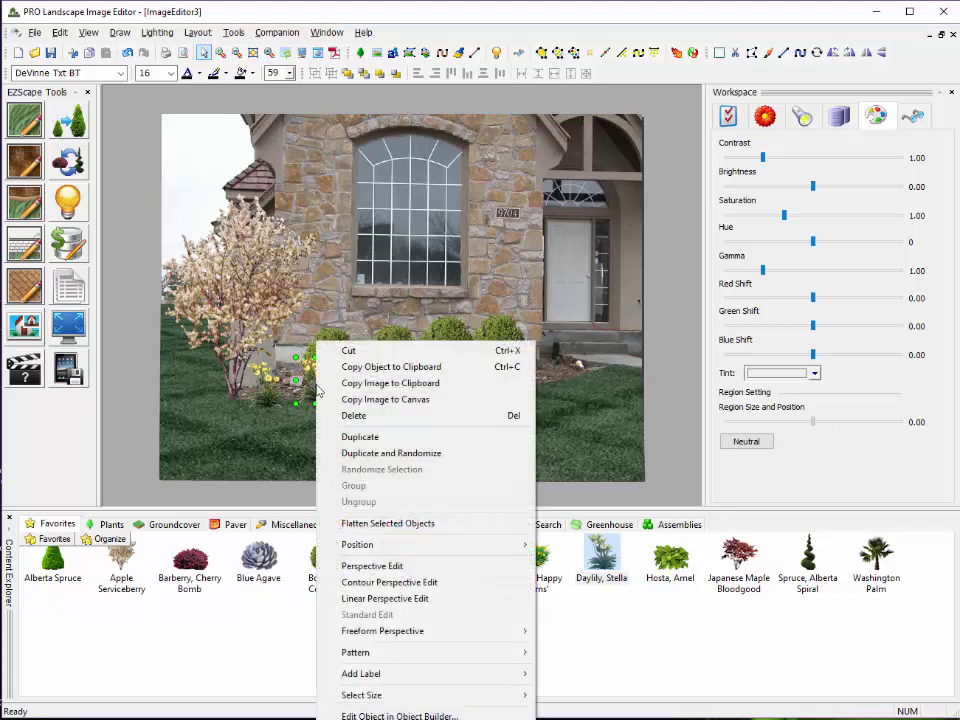
pyautogui.click(381, 453)
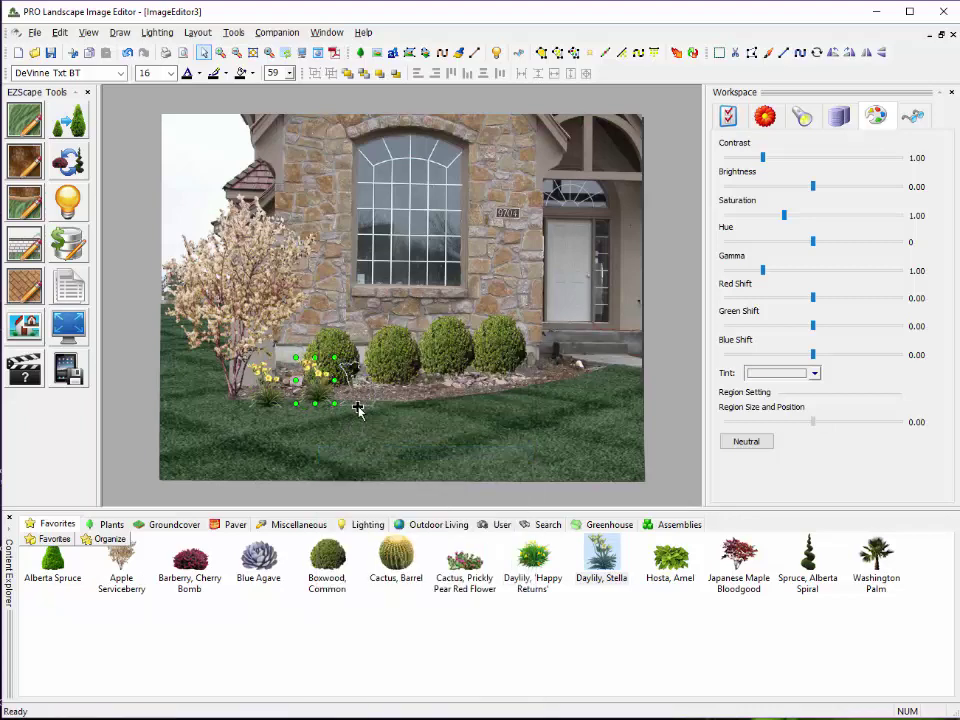
pyautogui.click(403, 409)
pyautogui.click(456, 399)
pyautogui.click(558, 378)
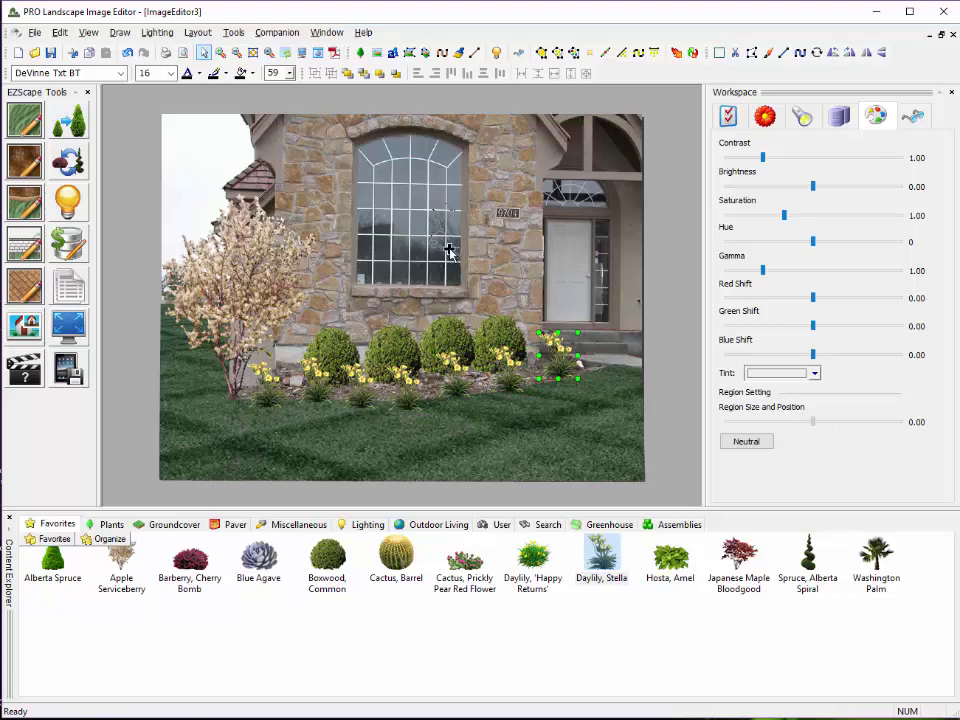
pyautogui.press('Escape')
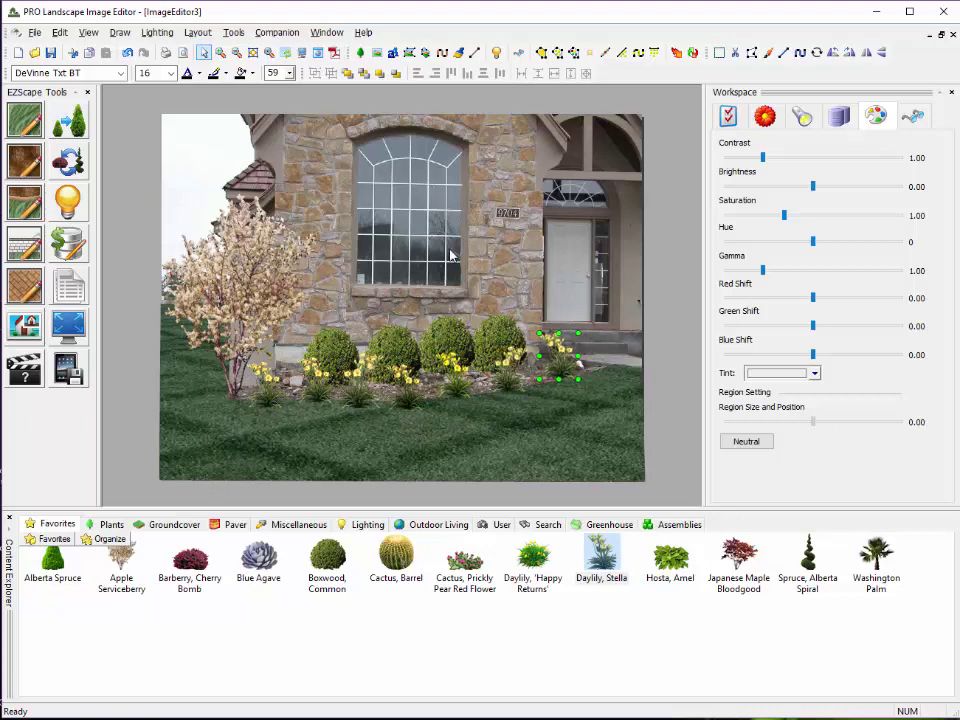
# Move a daylily next to the centre Boxwoods, then deselect the daylilies
pyautogui.click(376, 390)
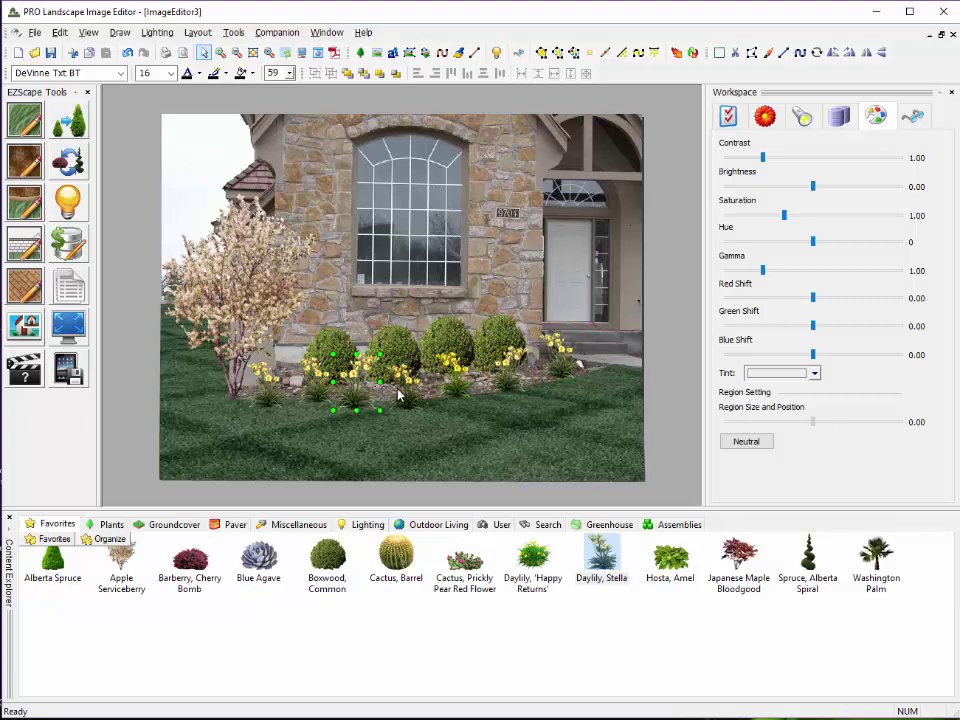
pyautogui.moveTo(398, 395); pyautogui.dragTo(462, 394)
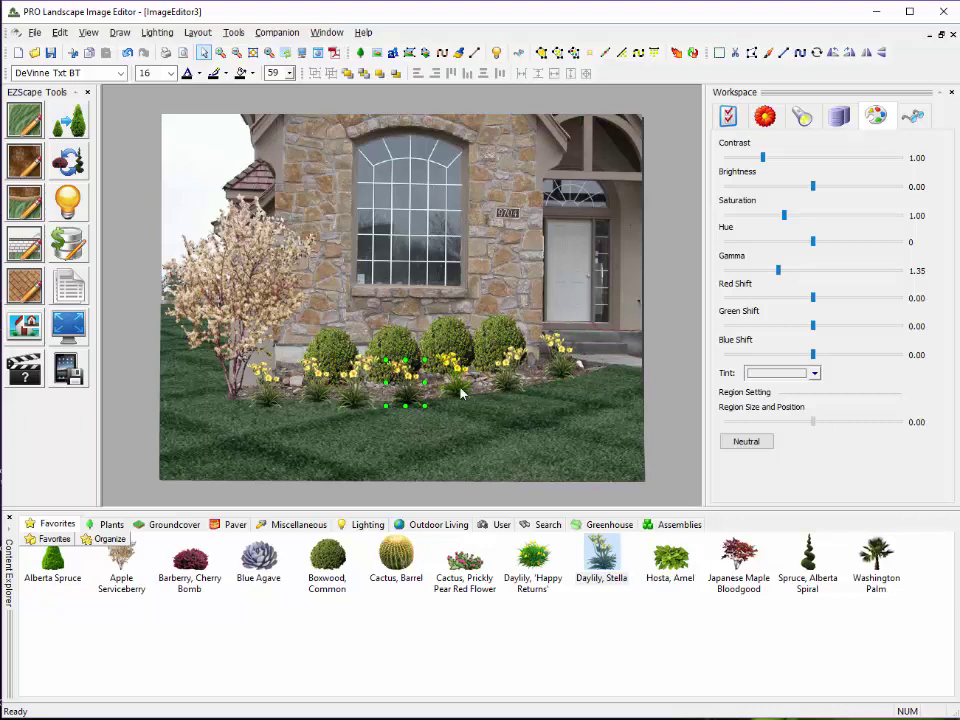
pyautogui.click(310, 398)
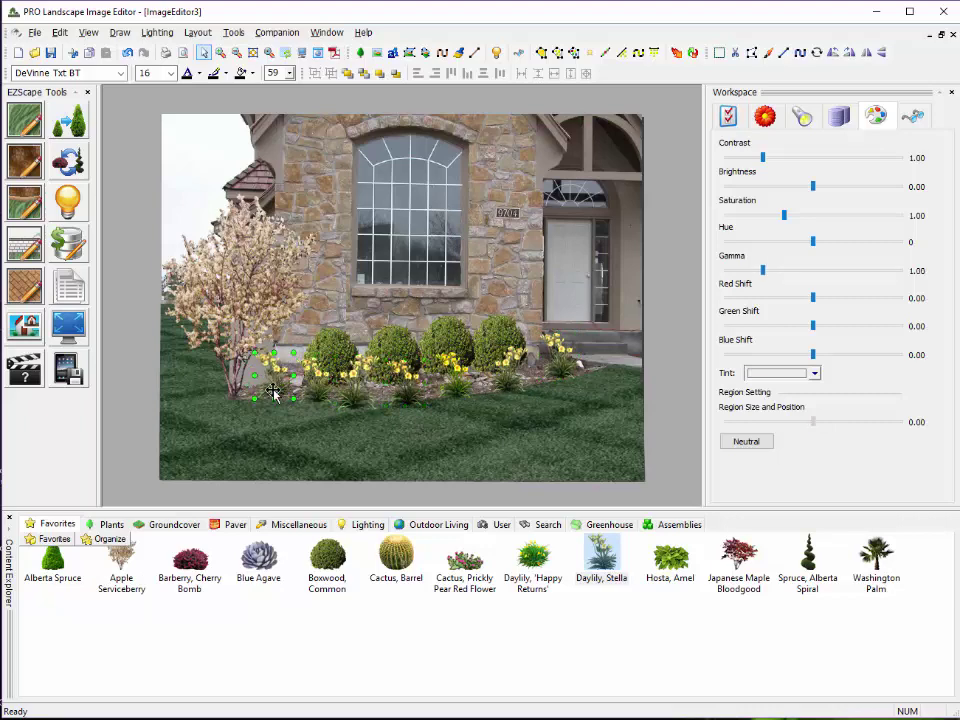
pyautogui.click(488, 258)
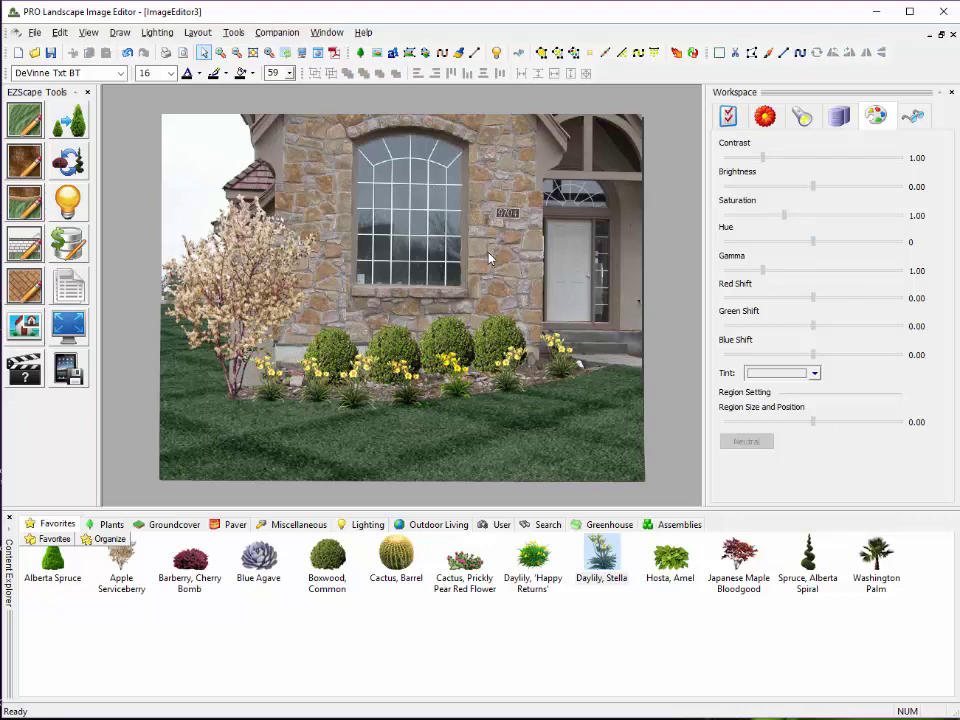
# Choose the plain Mulch swatch from the Mulch EZScape groundcover materials
pyautogui.click(455, 375)
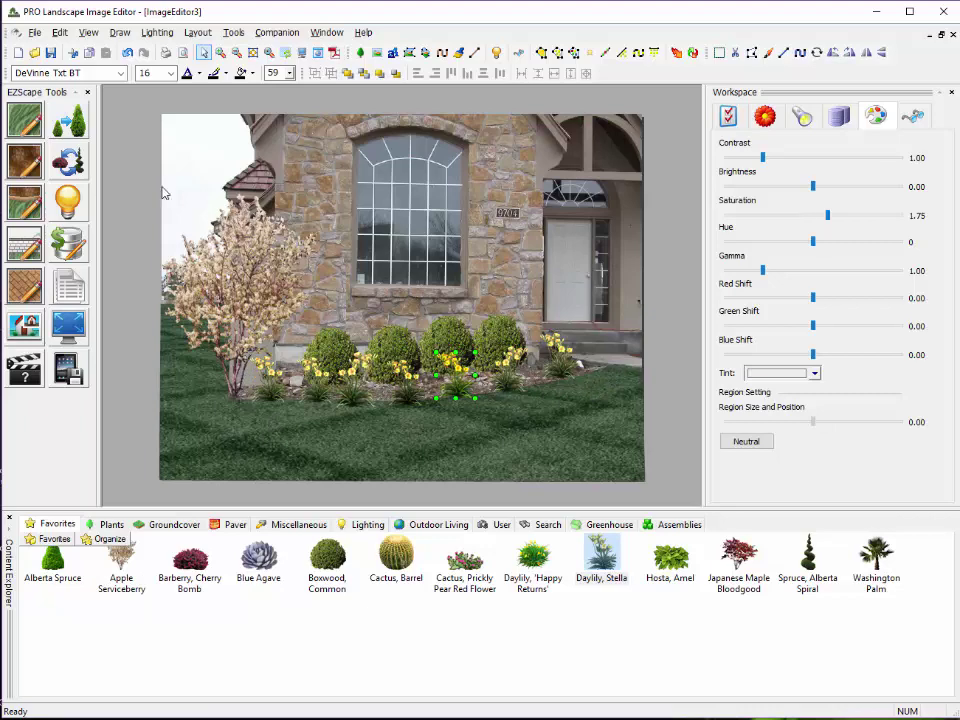
pyautogui.click(22, 170)
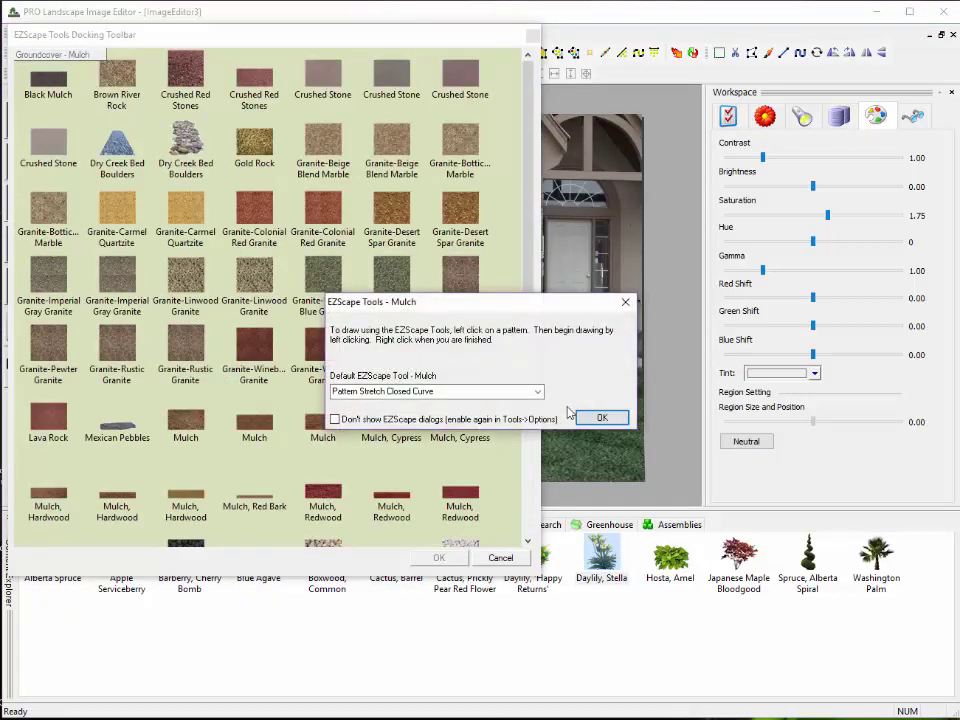
pyautogui.click(603, 418)
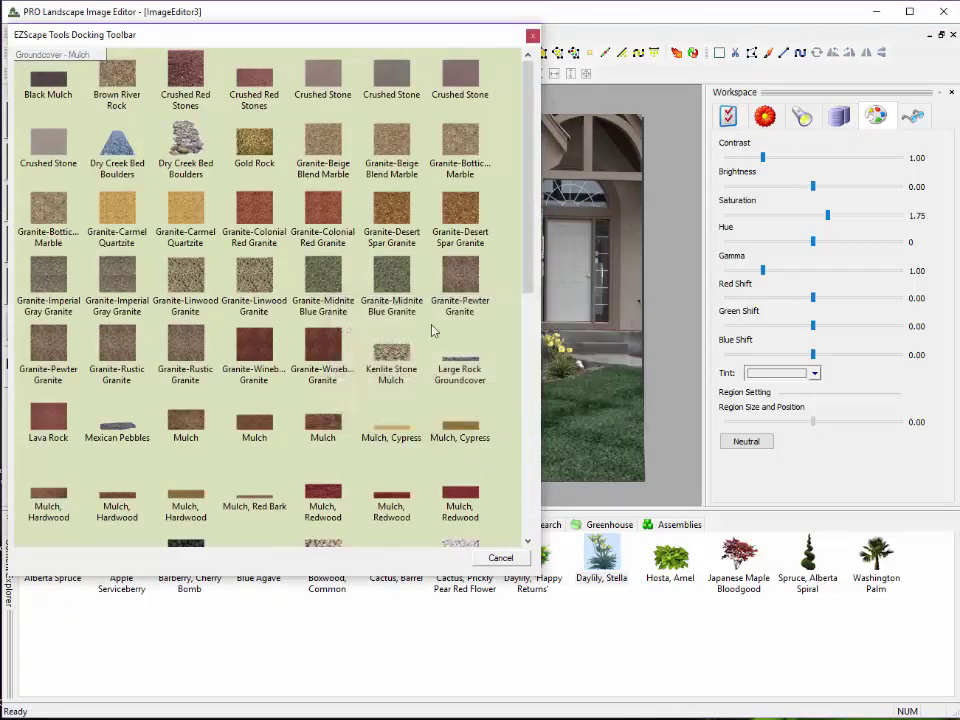
pyautogui.moveTo(528, 88); pyautogui.dragTo(523, 158)
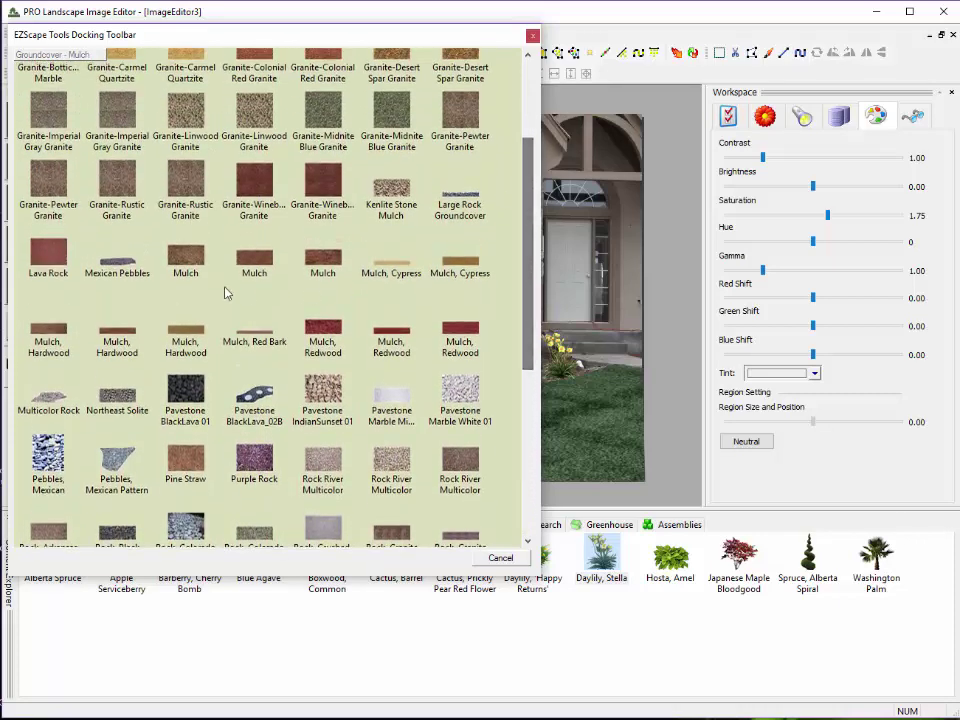
pyautogui.click(308, 262)
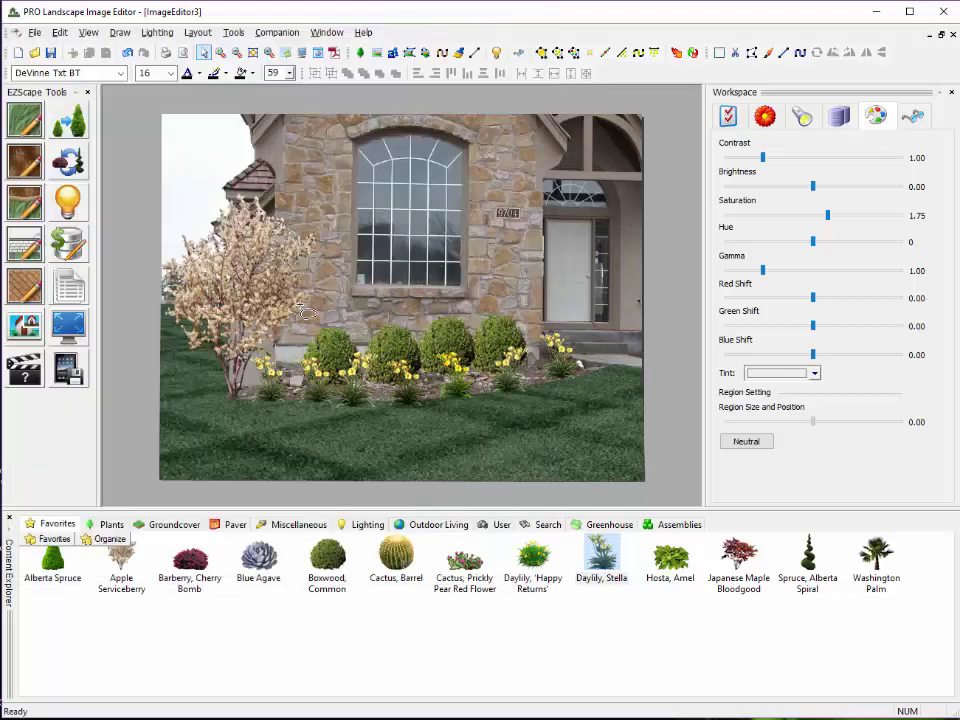
# Outline a curved mulch bed from the lawn to the house corner beneath the plantings
pyautogui.click(190, 384)
pyautogui.click(305, 410)
pyautogui.click(488, 408)
pyautogui.click(581, 369)
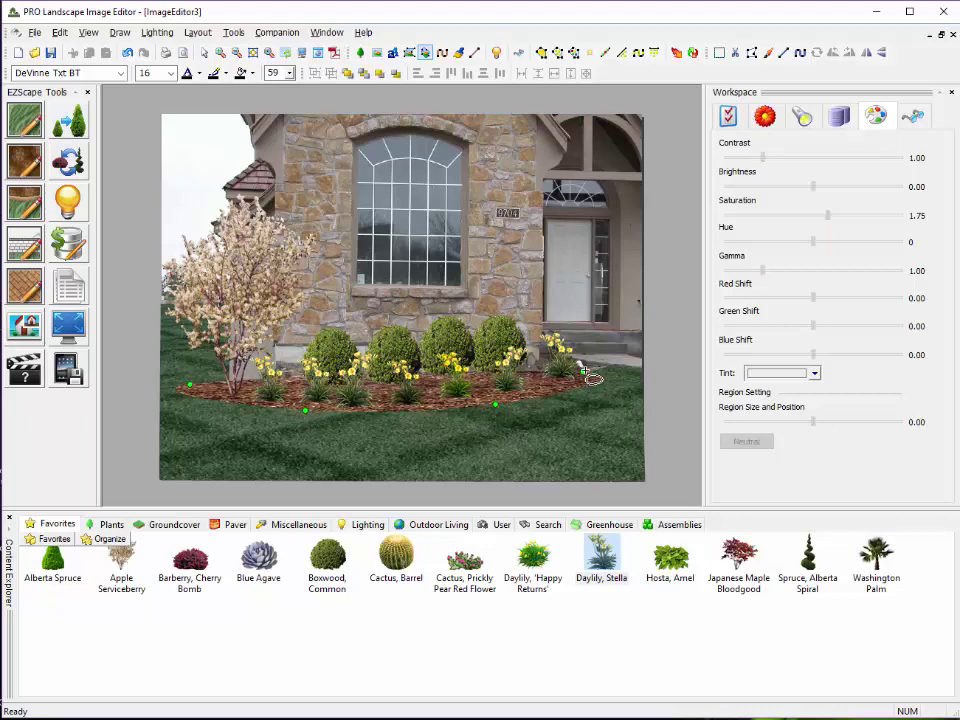
pyautogui.click(589, 362)
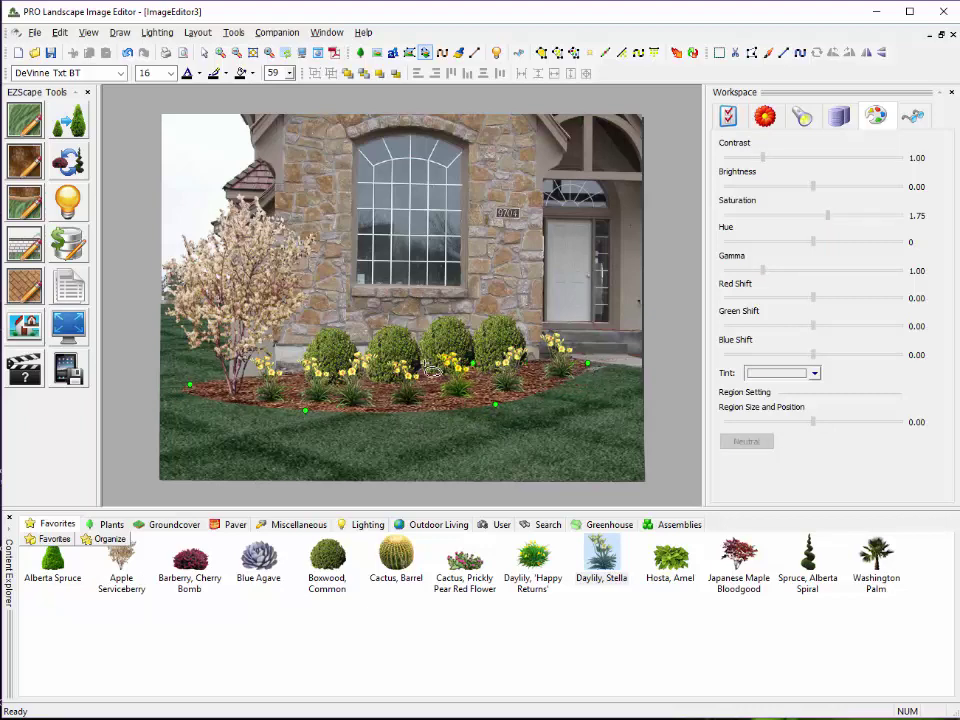
pyautogui.rightClick(168, 457)
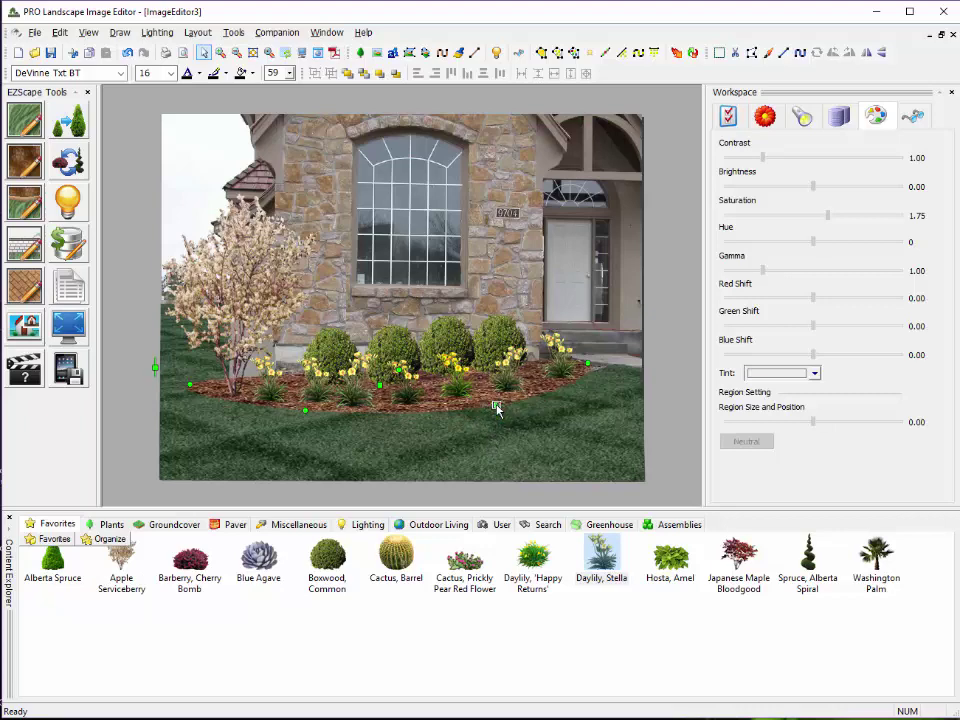
pyautogui.click(370, 289)
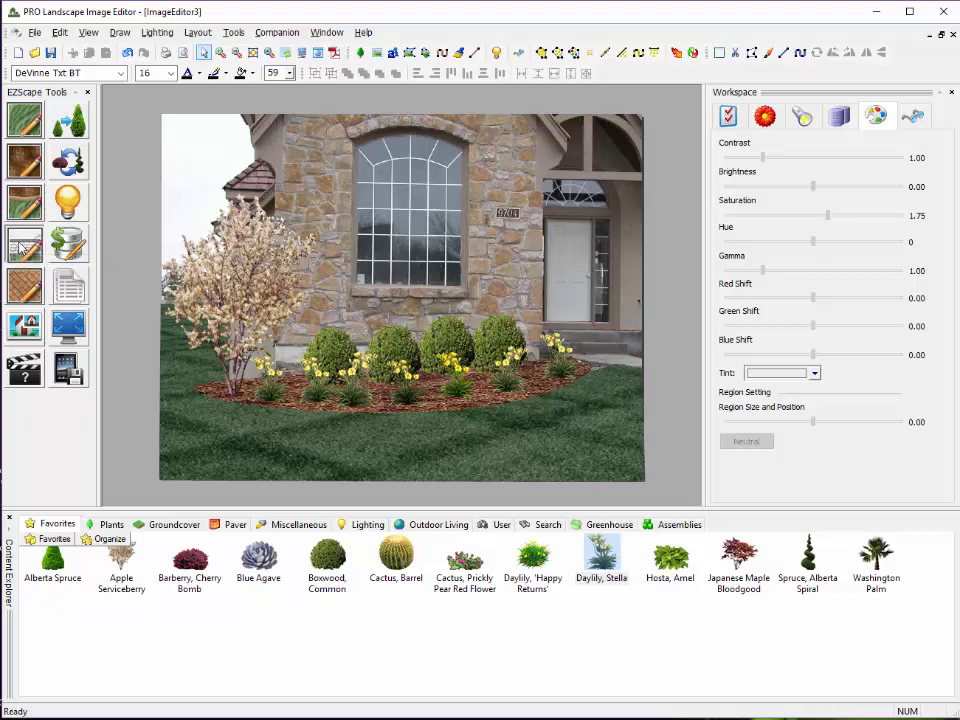
# Select Block Wall Pattern from the EZScape Wall pattern palette
pyautogui.click(20, 182)
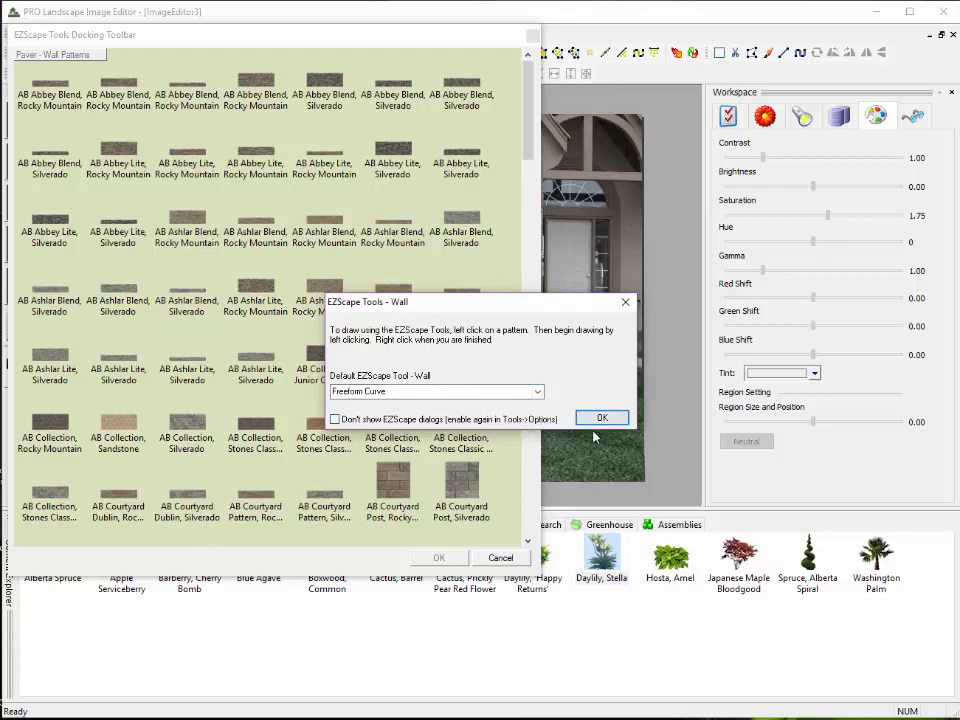
pyautogui.click(601, 419)
pyautogui.moveTo(528, 108); pyautogui.dragTo(503, 234)
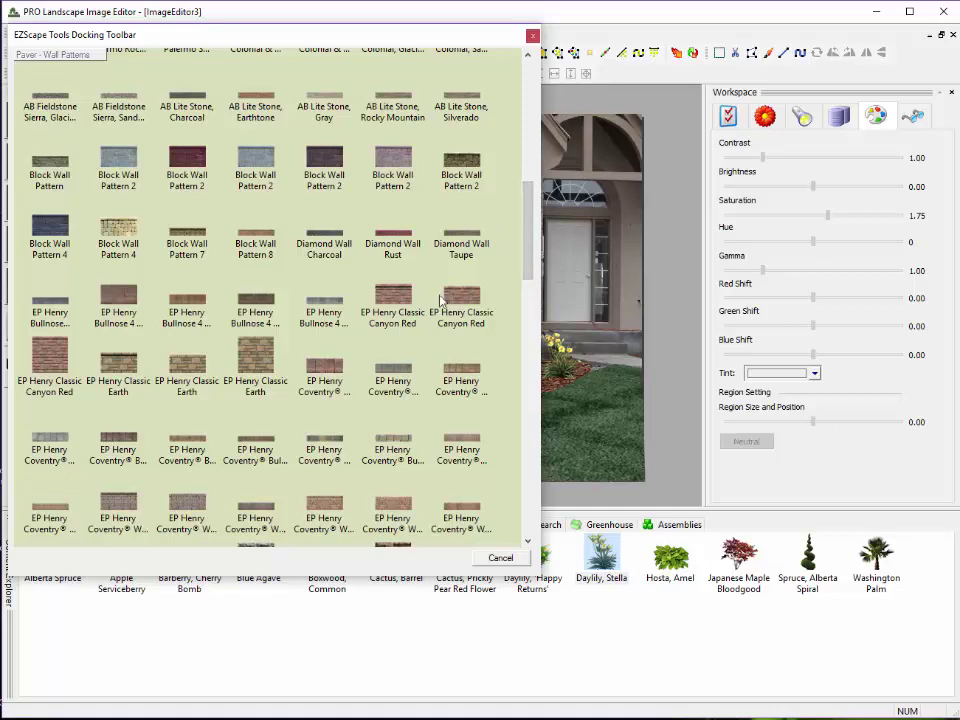
pyautogui.click(50, 166)
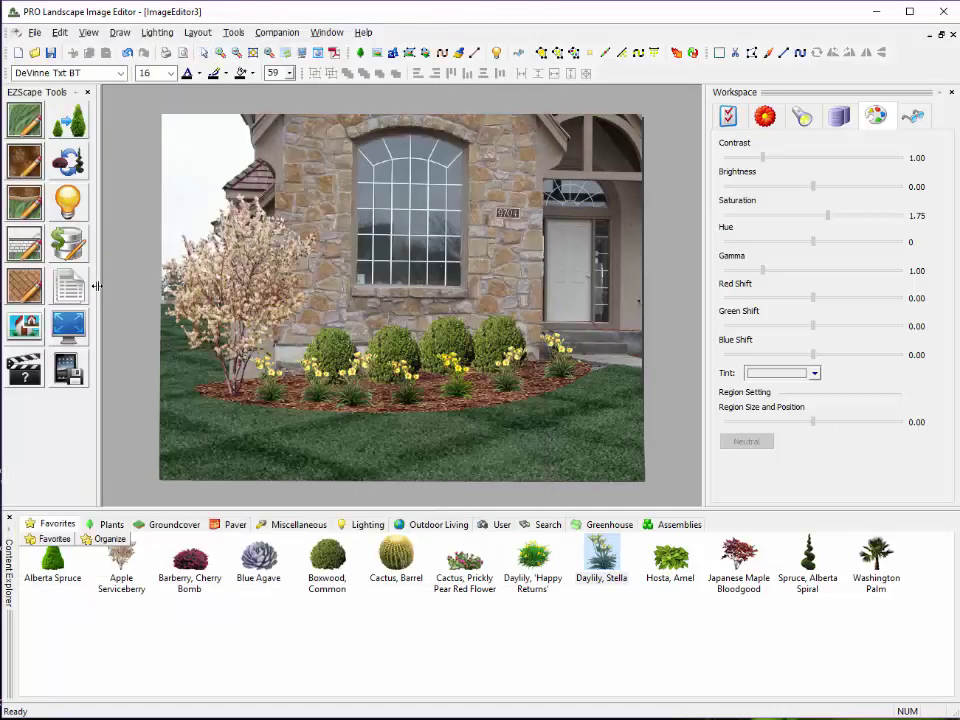
# Draw a curved wall along the bed's front edge from right end to left end
pyautogui.click(605, 364)
pyautogui.click(470, 402)
pyautogui.click(313, 401)
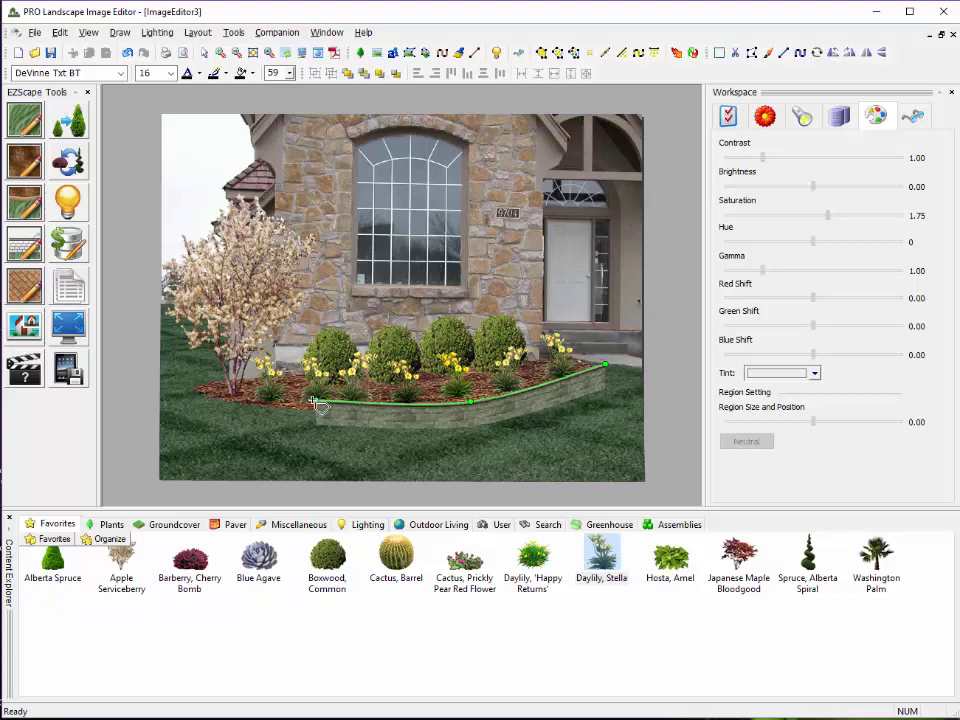
pyautogui.doubleClick(193, 396)
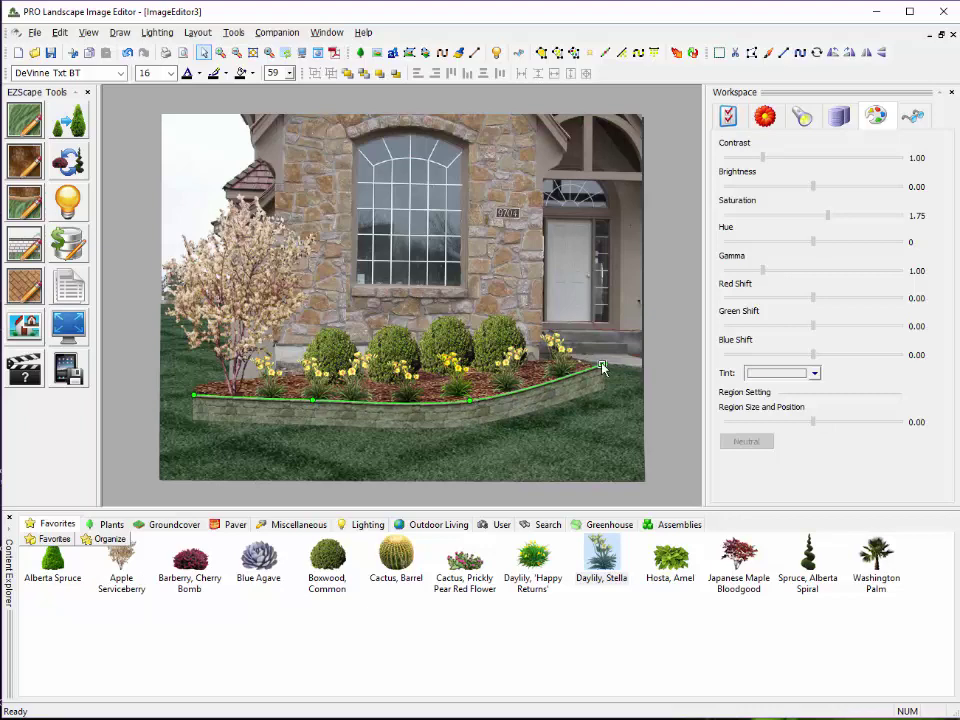
pyautogui.moveTo(601, 367); pyautogui.dragTo(607, 364)
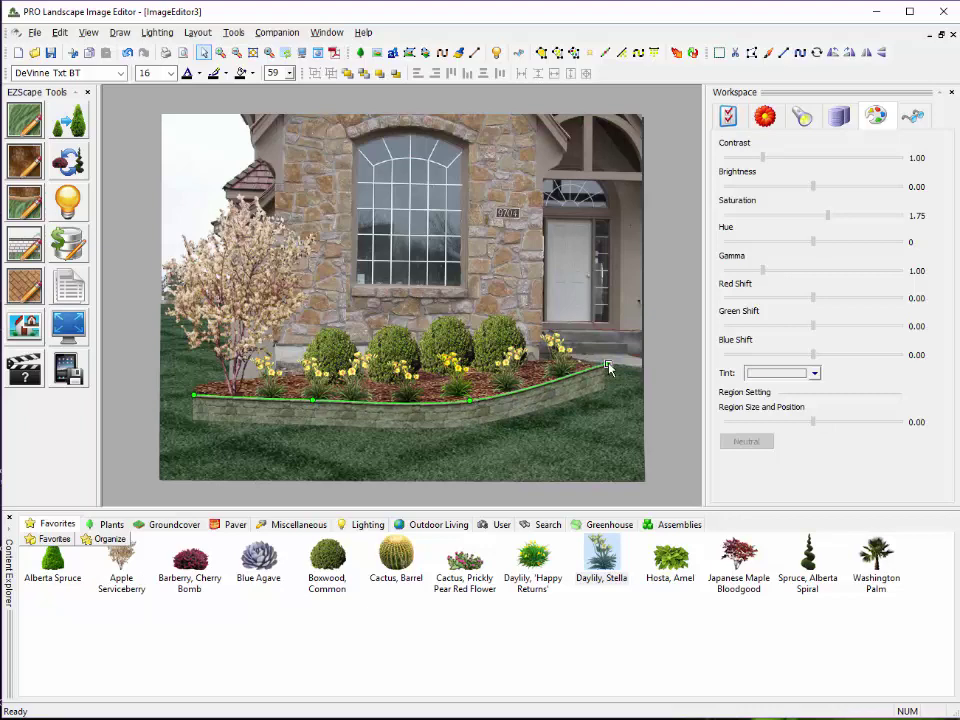
# Set the wall's Size to 63 and pattern Scale to 10, then adjust its left end nodes
pyautogui.click(727, 118)
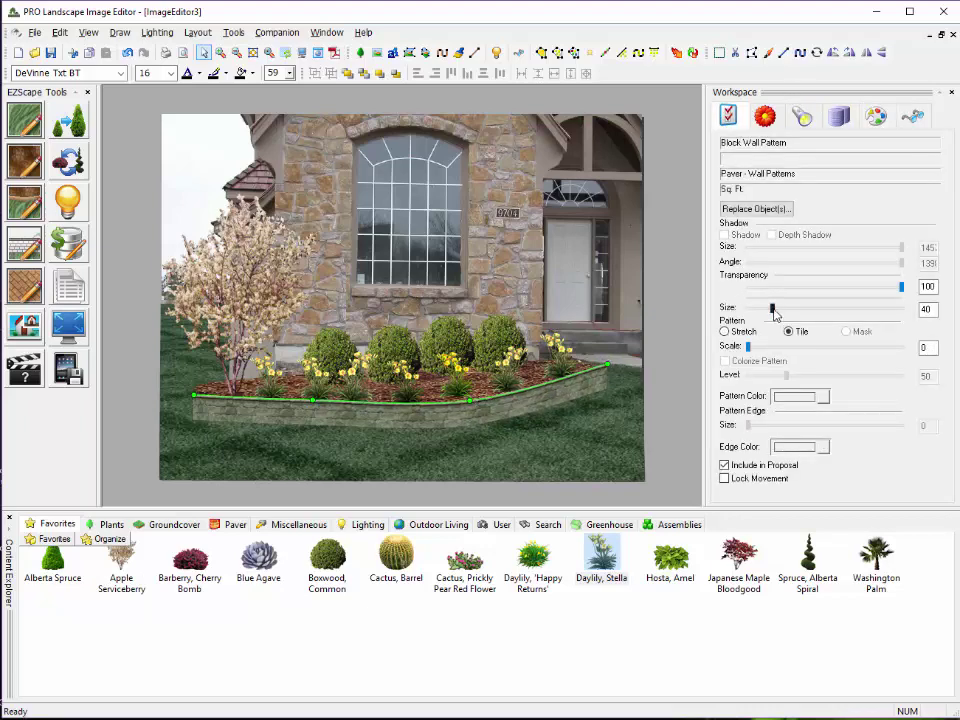
pyautogui.moveTo(774, 311); pyautogui.dragTo(786, 310)
pyautogui.click(472, 399)
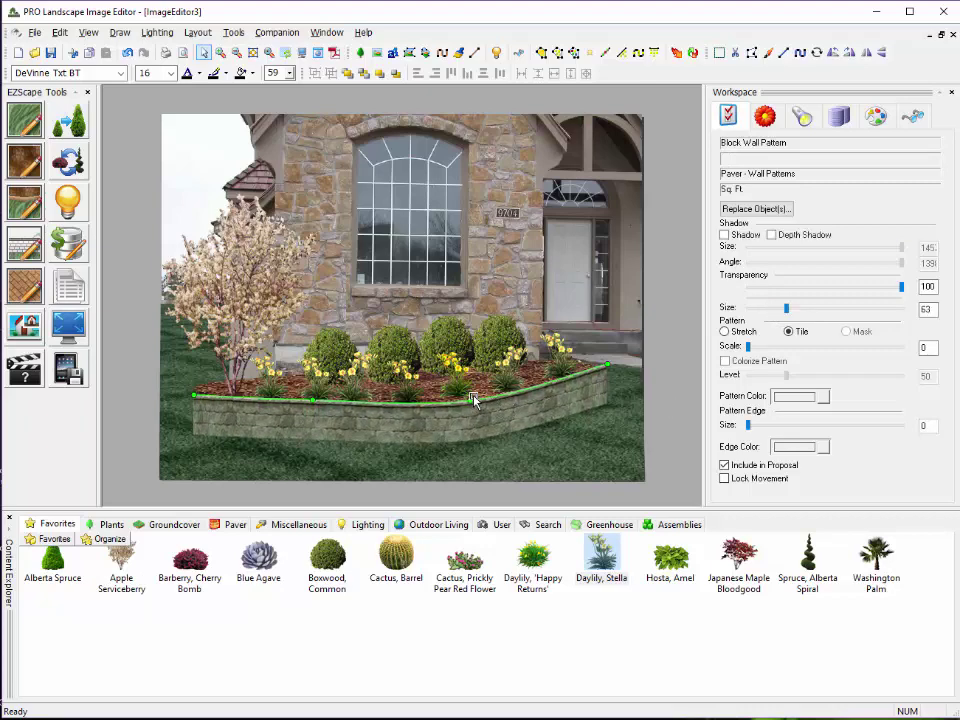
pyautogui.click(314, 404)
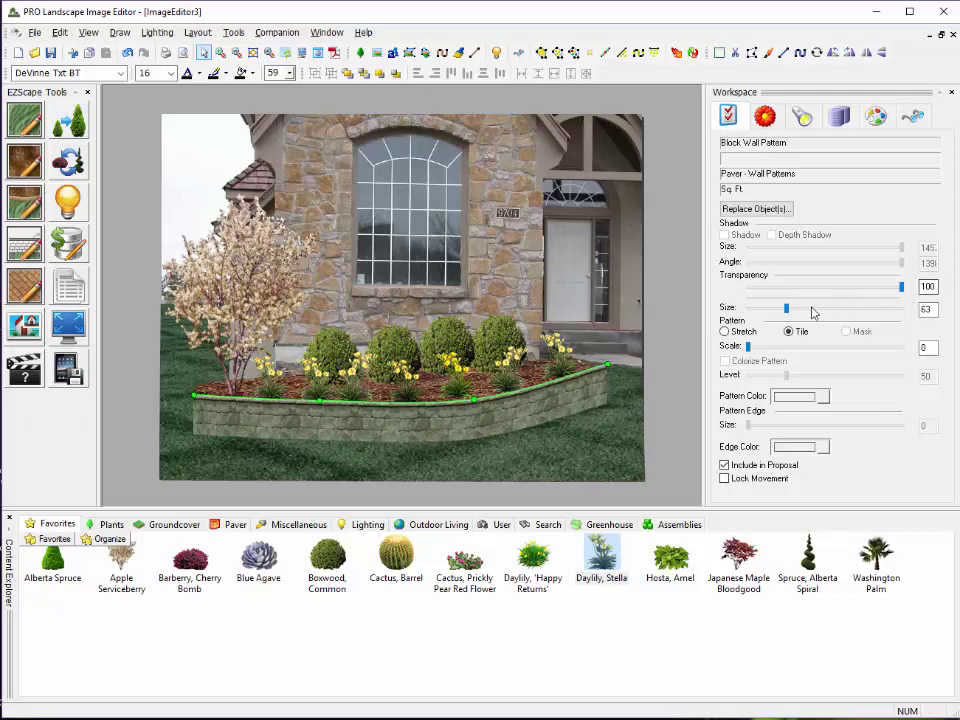
pyautogui.click(756, 347)
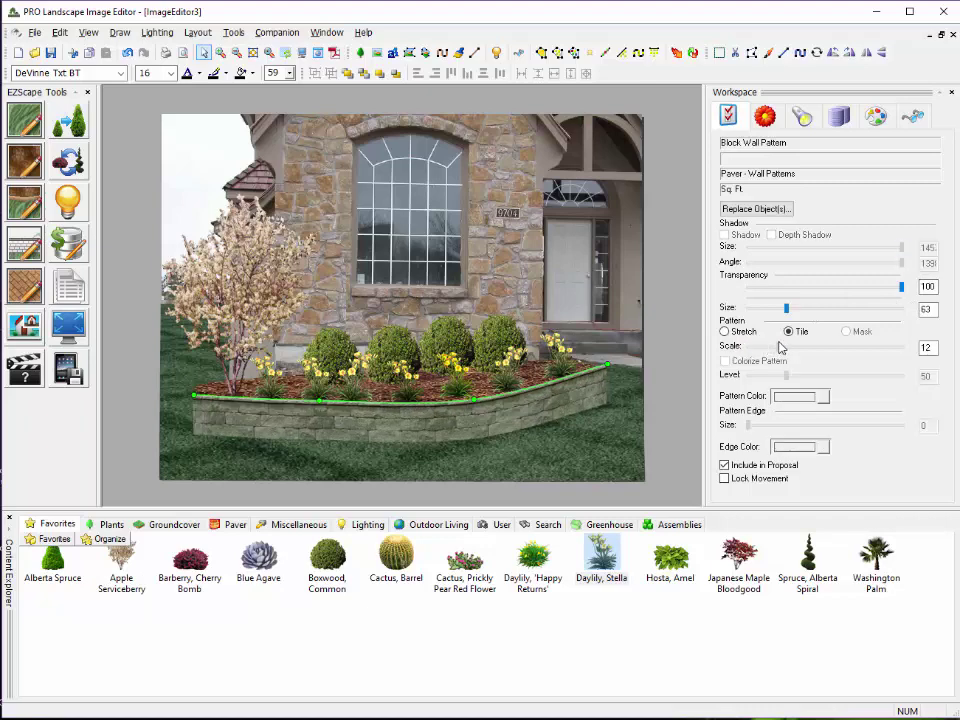
pyautogui.moveTo(745, 347); pyautogui.dragTo(772, 347)
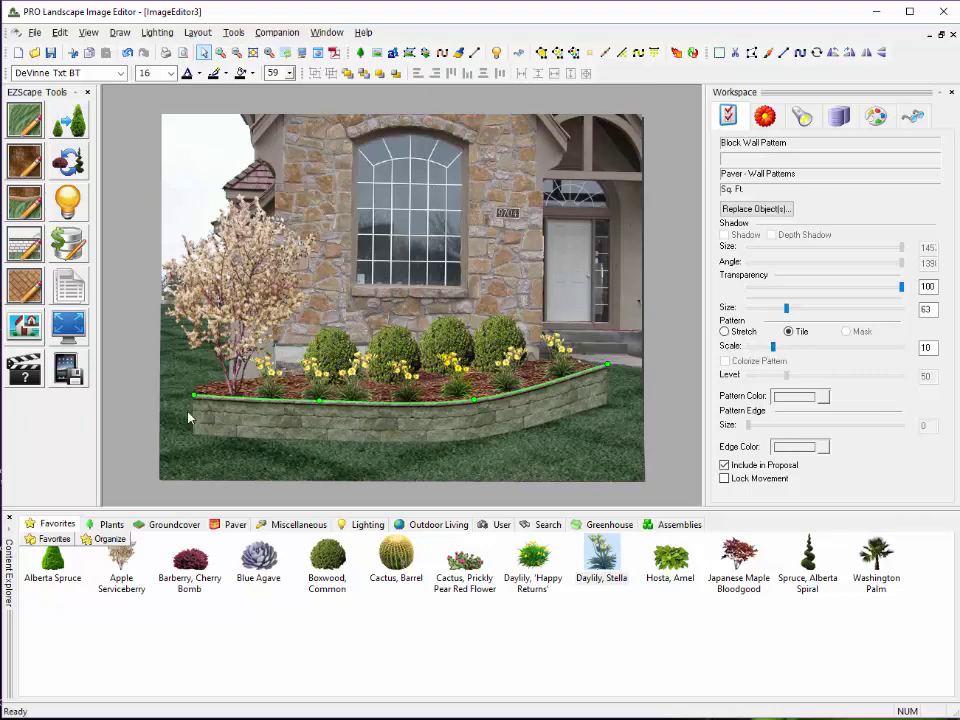
pyautogui.moveTo(195, 400); pyautogui.dragTo(189, 393)
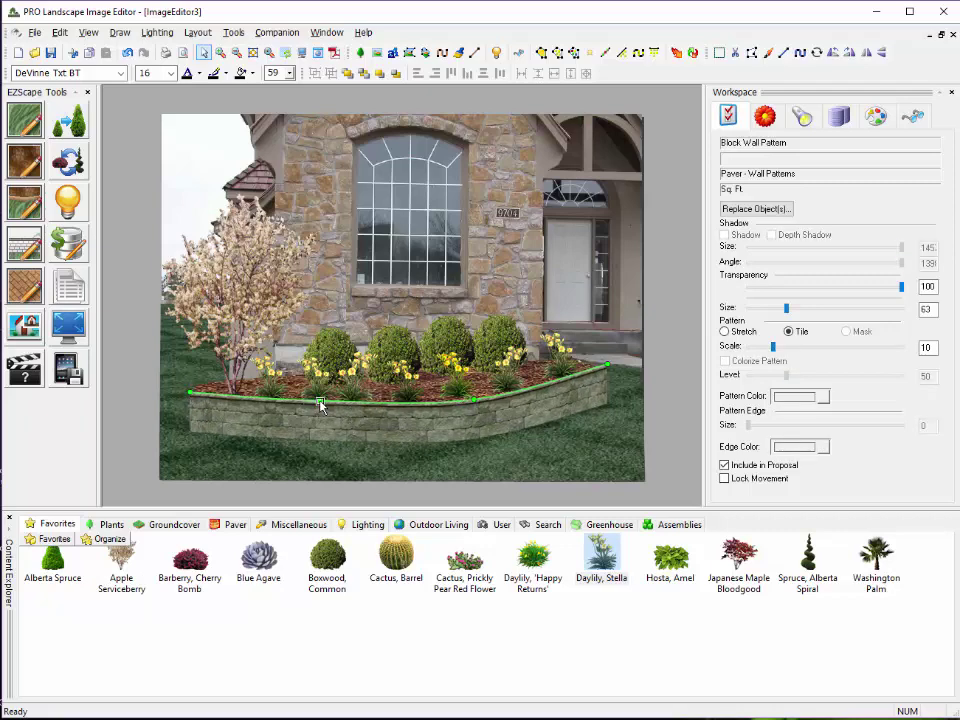
pyautogui.moveTo(319, 401); pyautogui.dragTo(326, 402)
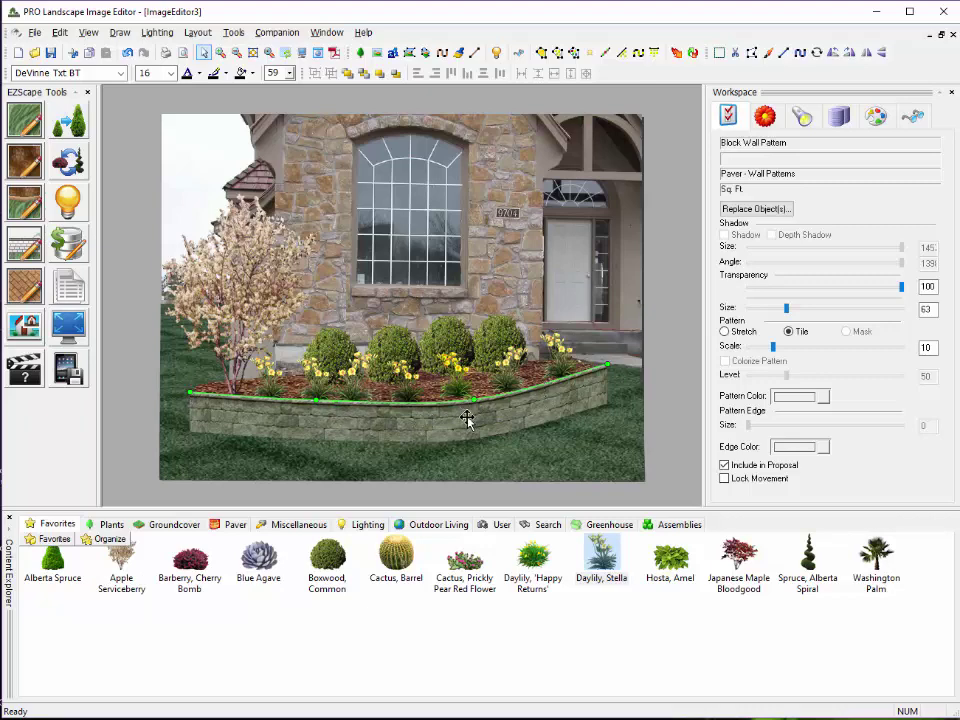
# Shift the wall's hue to -44 and lower its saturation to 0.35
pyautogui.click(876, 119)
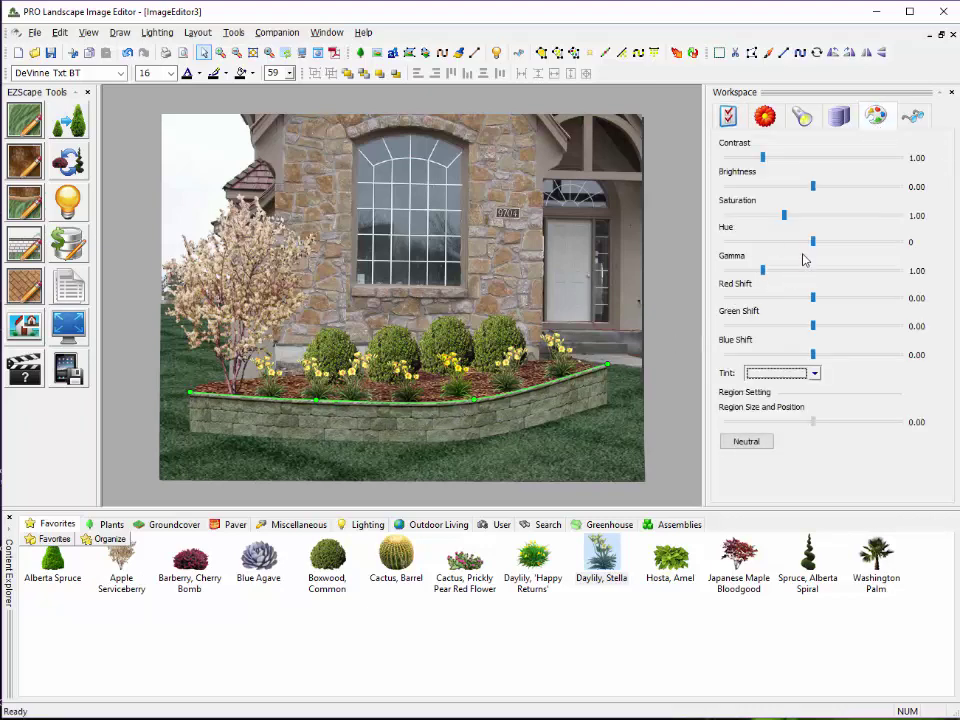
pyautogui.moveTo(813, 243)
pyautogui.mouseDown()
pyautogui.moveTo(789, 244)
pyautogui.moveTo(799, 250)
pyautogui.mouseUp()
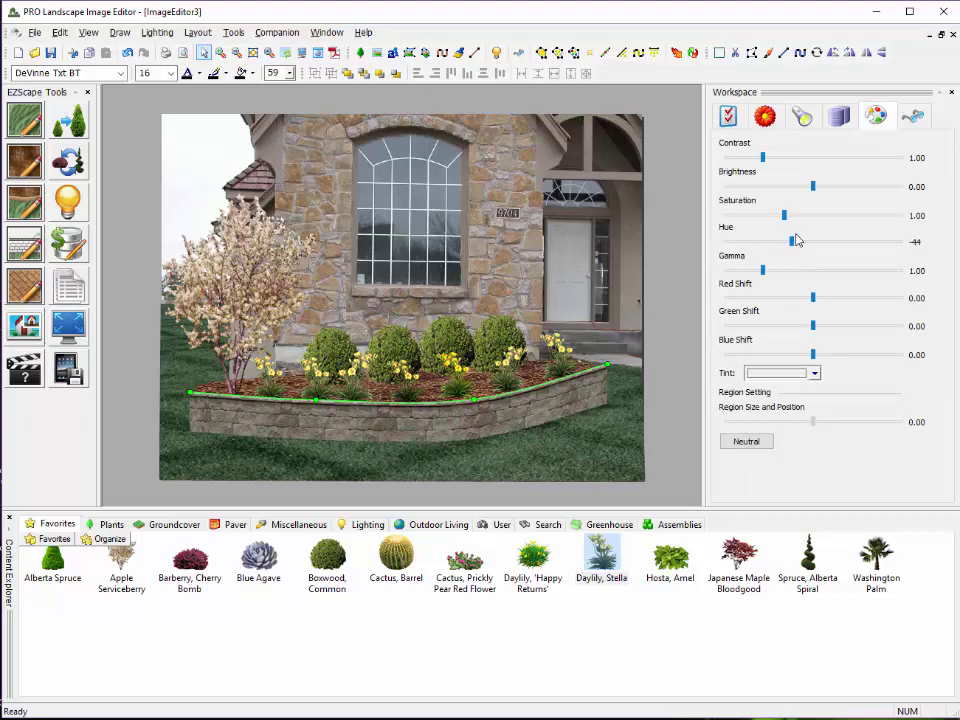
pyautogui.click(792, 241)
pyautogui.click(781, 223)
pyautogui.moveTo(748, 216); pyautogui.dragTo(745, 216)
pyautogui.click(556, 292)
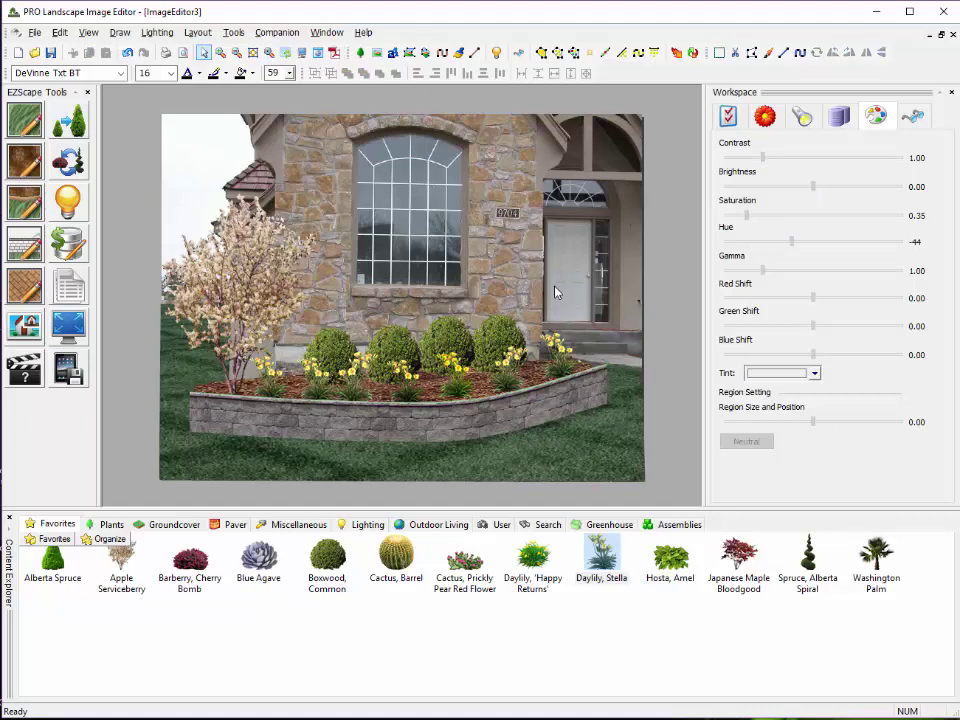
pyautogui.click(486, 432)
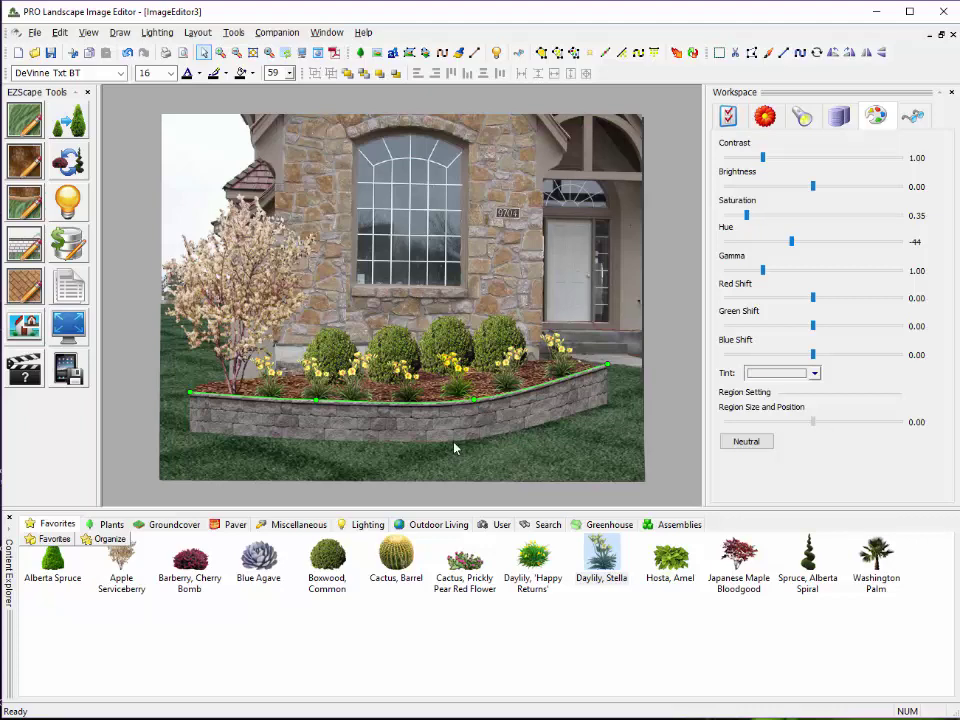
# Apply the Pattern > Curve > Style 3 shape to the wall
pyautogui.rightClick(221, 430)
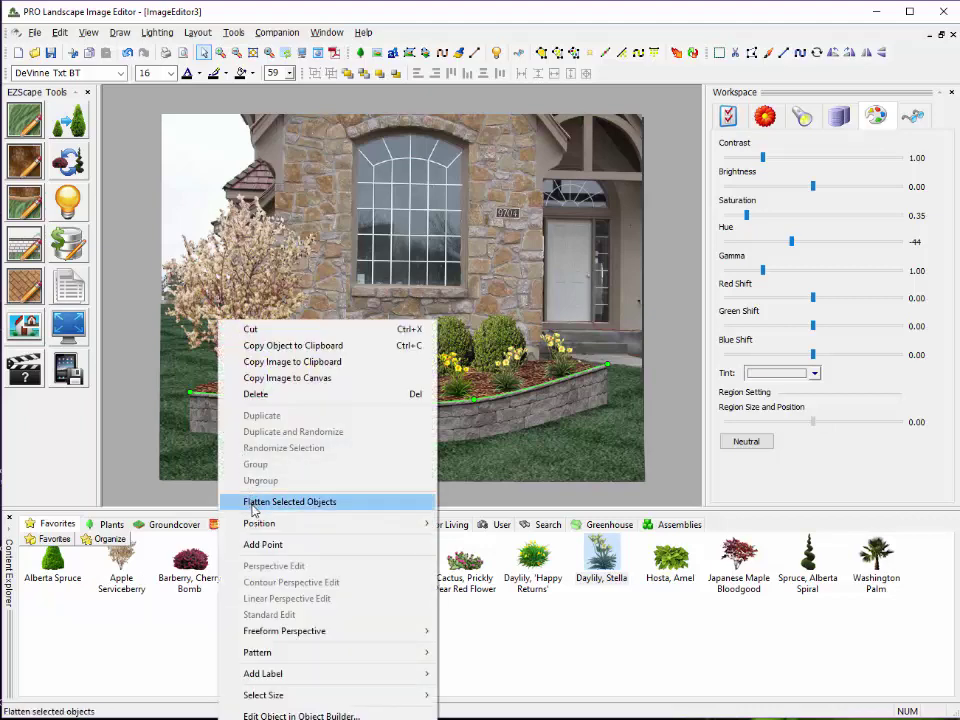
pyautogui.moveTo(290, 652)
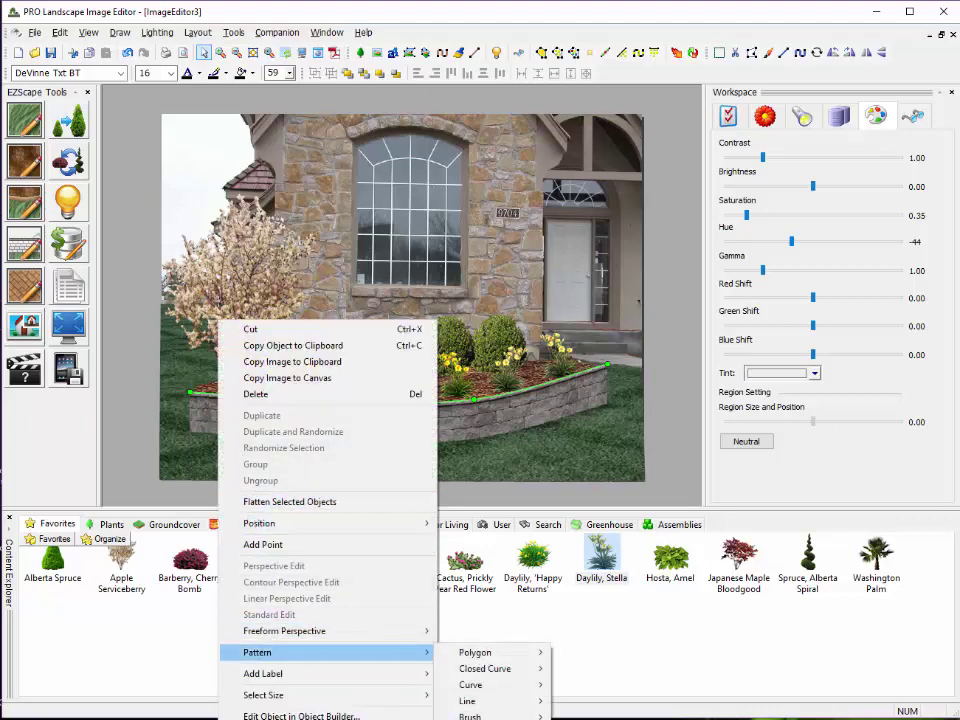
pyautogui.click(470, 701)
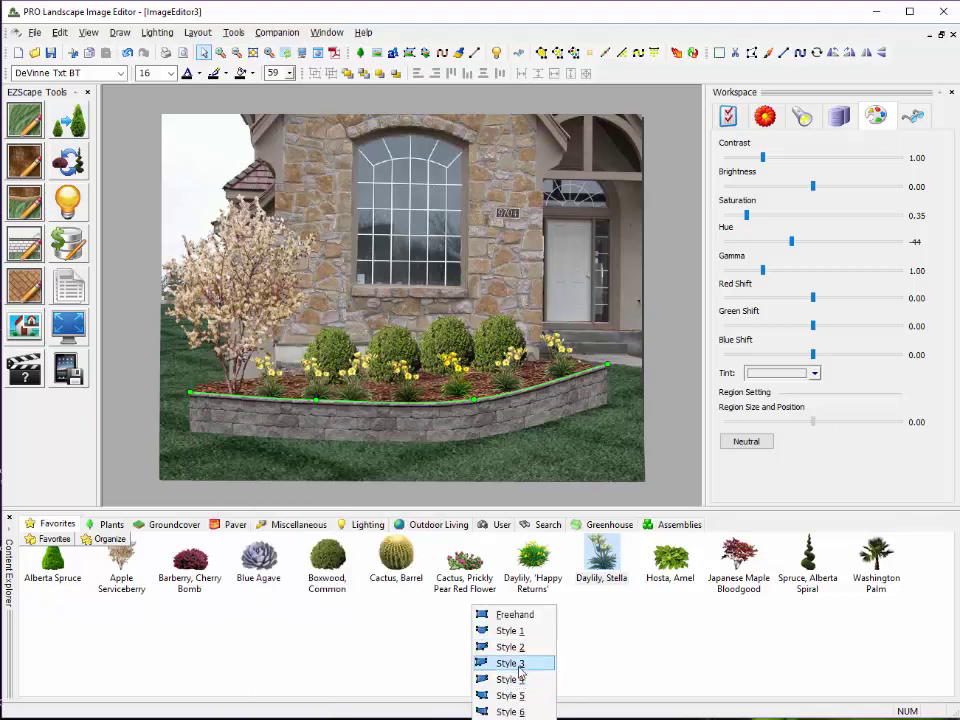
pyautogui.click(519, 669)
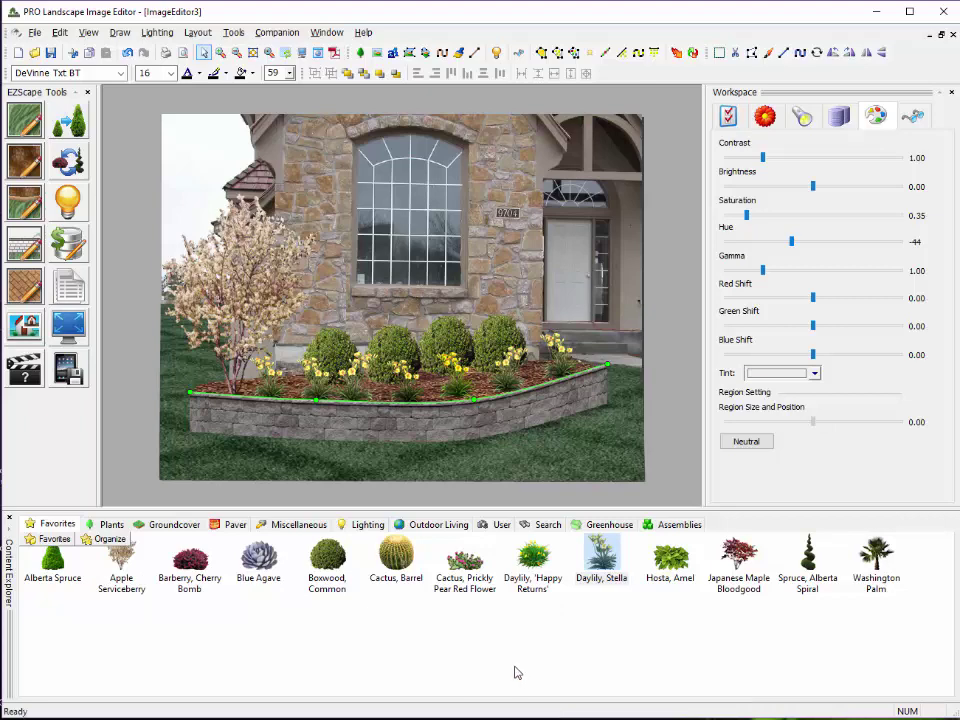
# Reshape the wall's bottom edge nodes so it tapers toward the lawn
pyautogui.moveTo(609, 404); pyautogui.dragTo(609, 392)
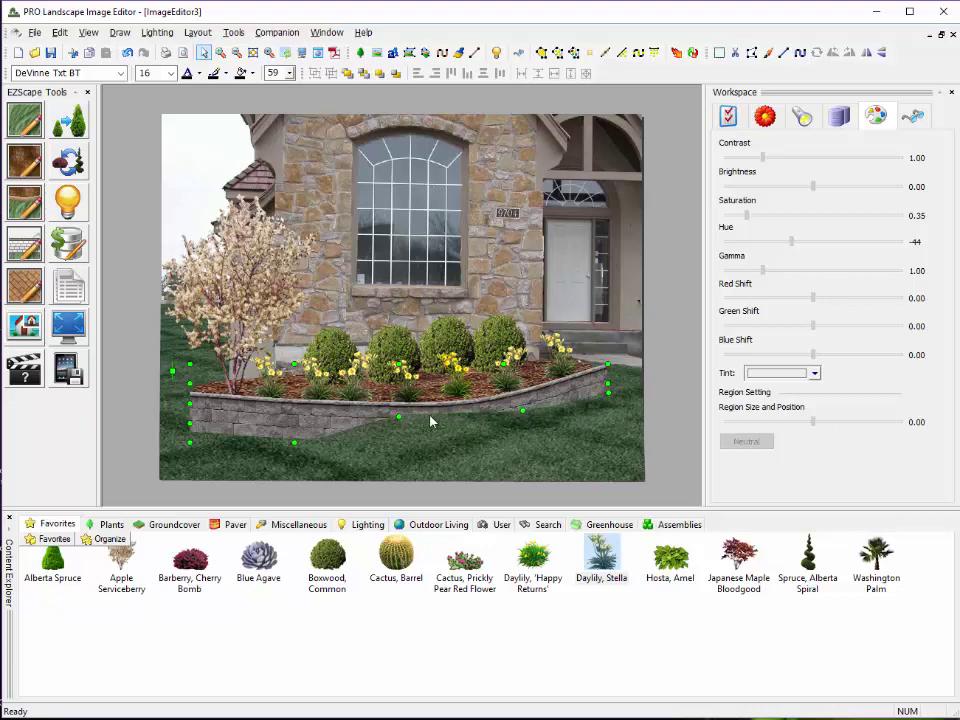
pyautogui.moveTo(397, 416); pyautogui.dragTo(397, 422)
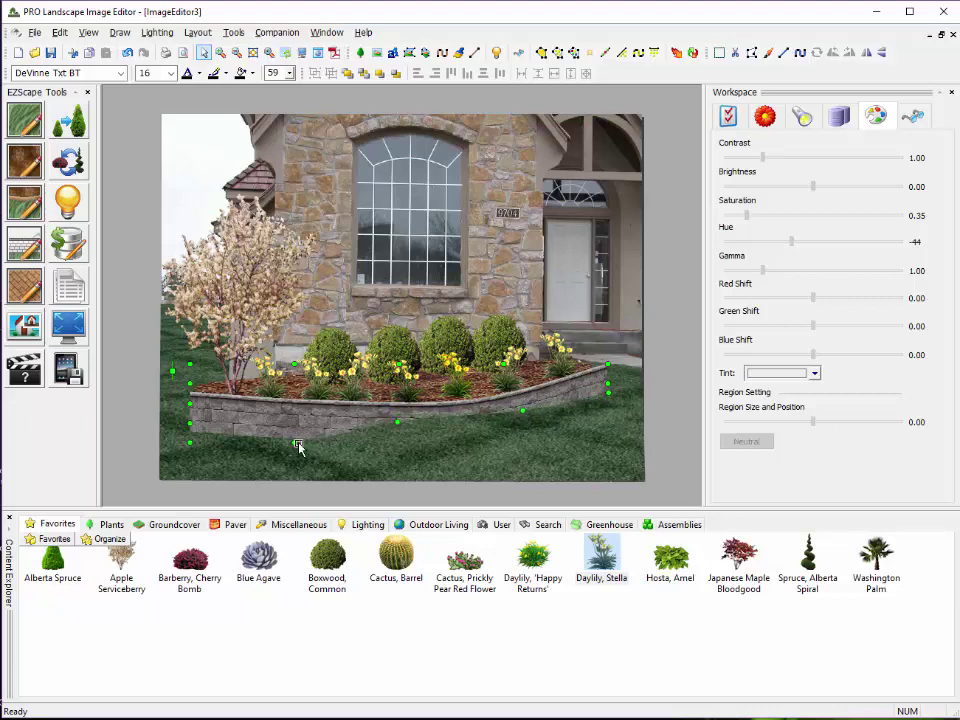
pyautogui.moveTo(298, 447); pyautogui.dragTo(261, 441)
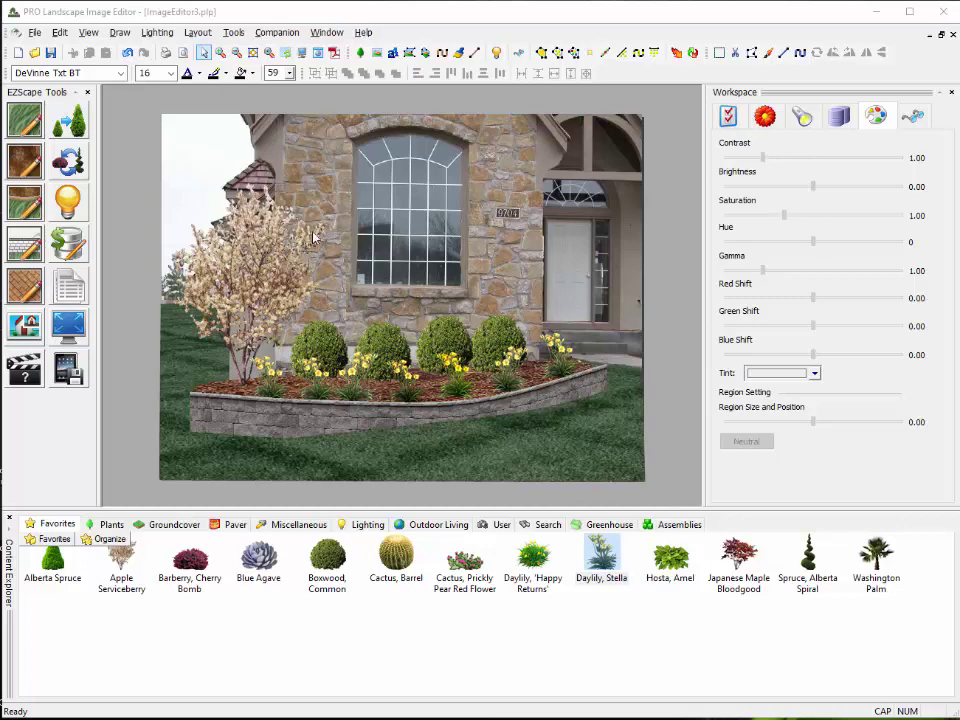
# Resize the flowering tree to 10 Gal. and stretch it taller from its top-right handle
pyautogui.click(237, 283)
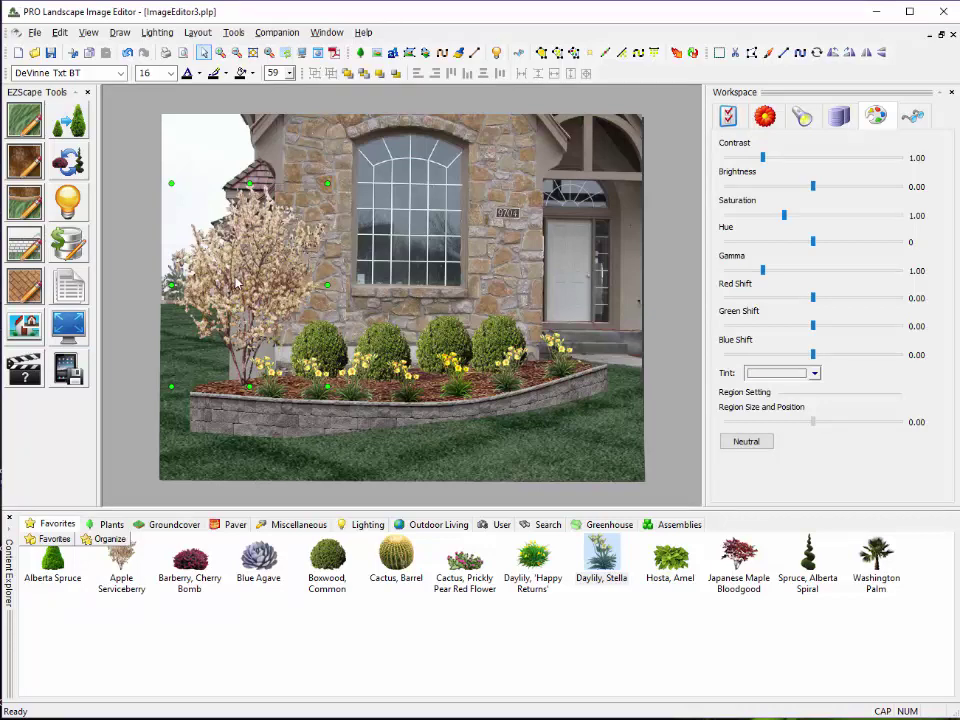
pyautogui.rightClick(235, 280)
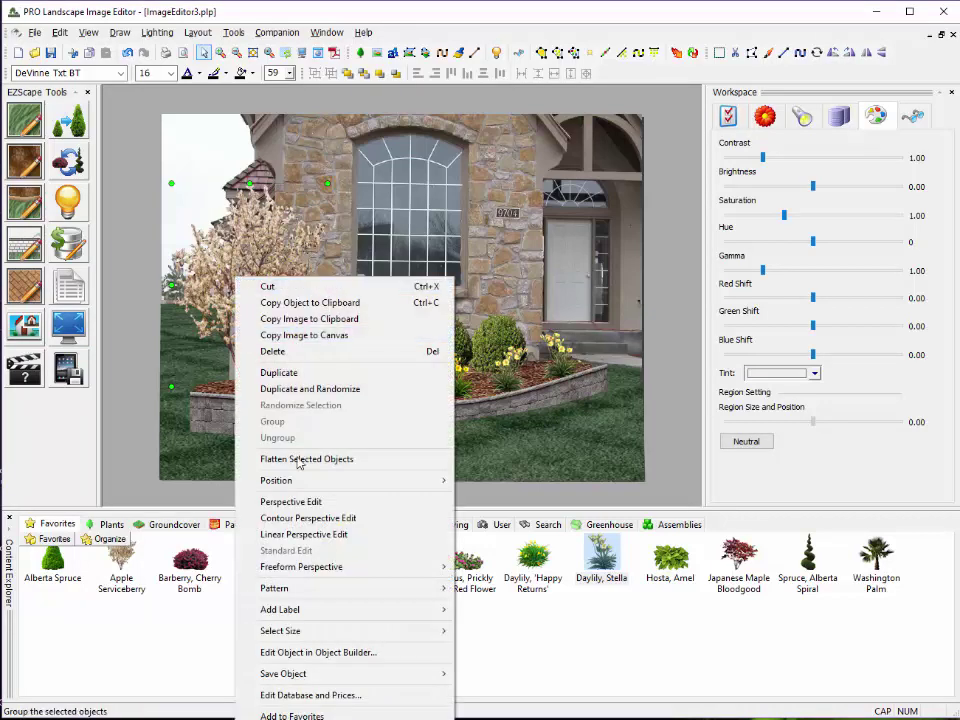
pyautogui.moveTo(321, 633)
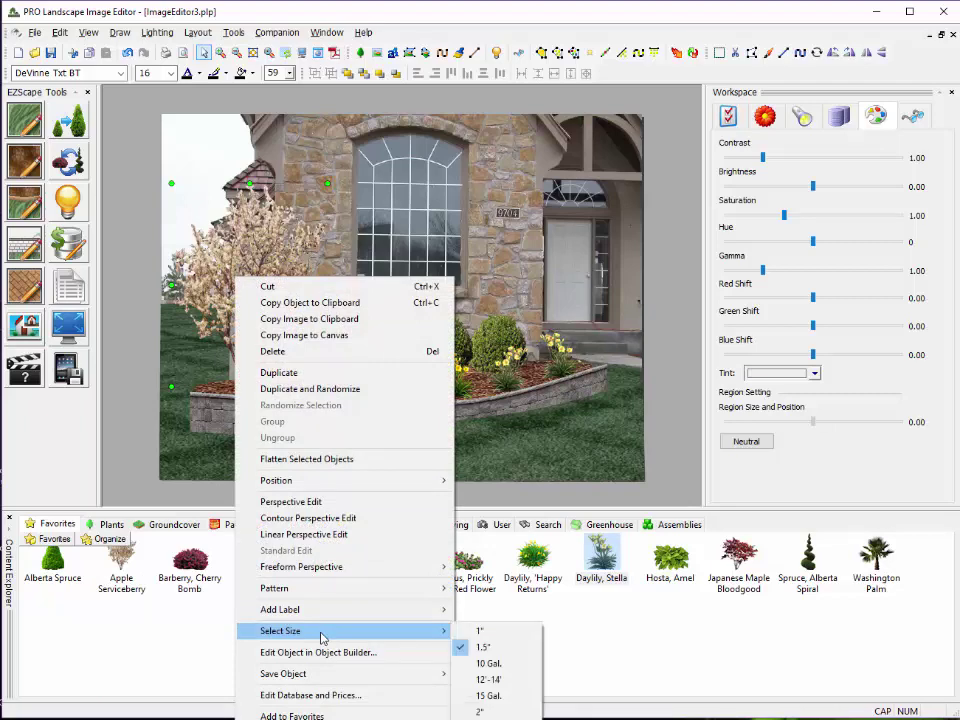
pyautogui.click(503, 667)
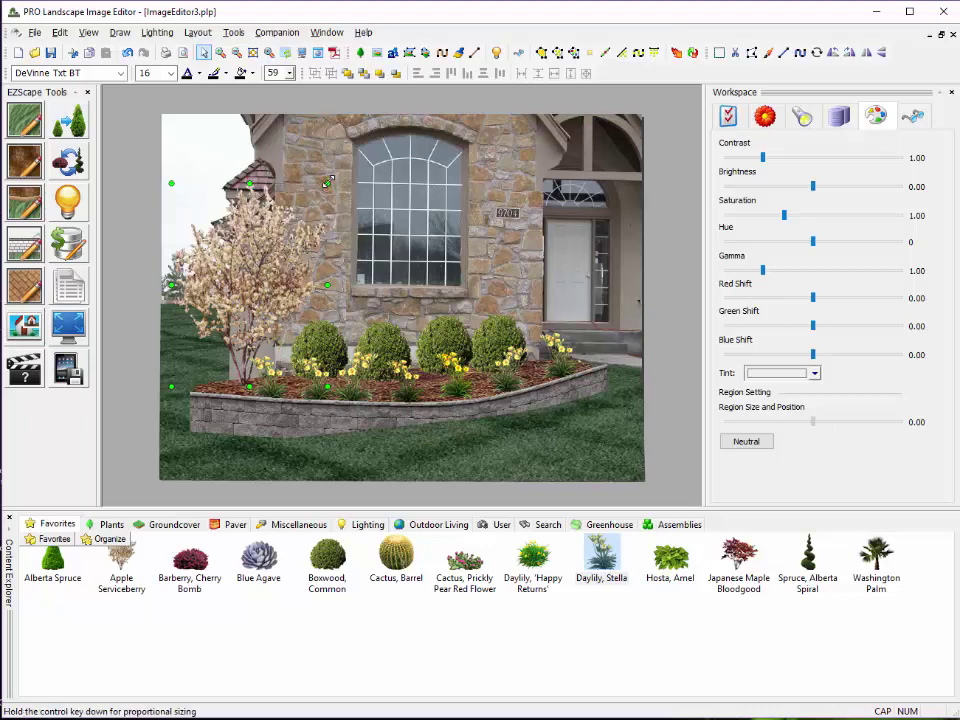
pyautogui.moveTo(327, 182); pyautogui.dragTo(319, 155)
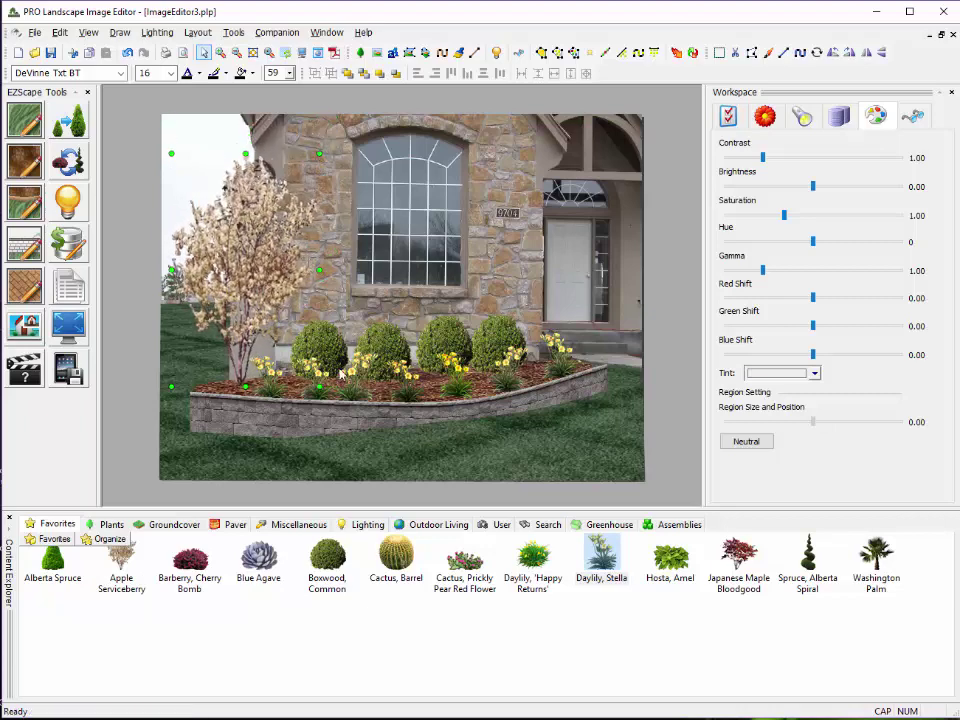
pyautogui.click(360, 266)
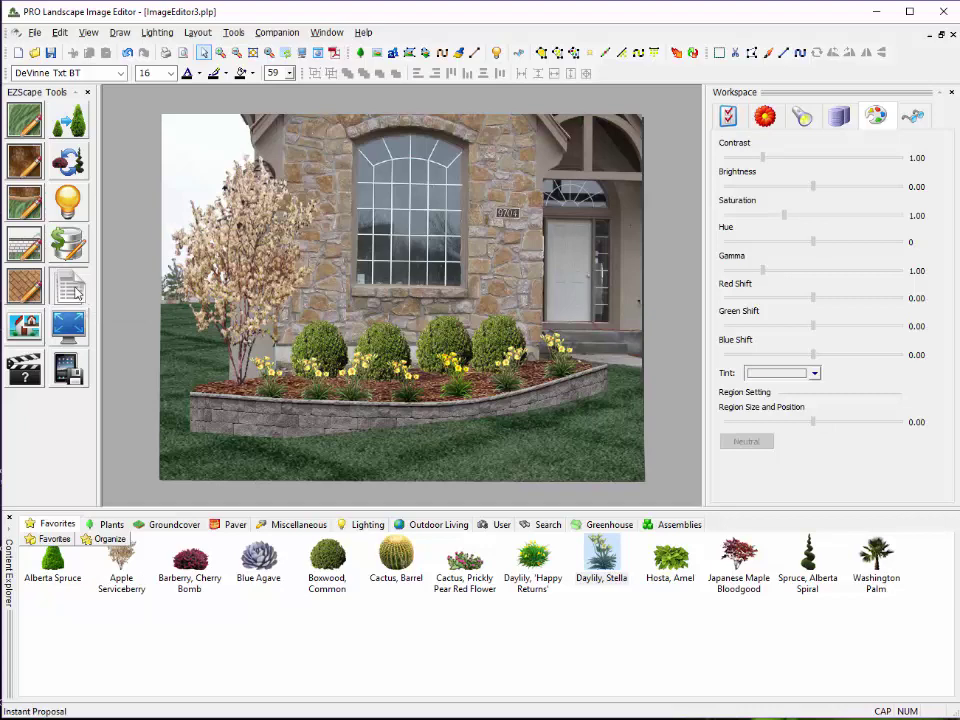
# Create an instant proposal for the customer, then widen and reposition its window and Cover Page report
pyautogui.click(67, 201)
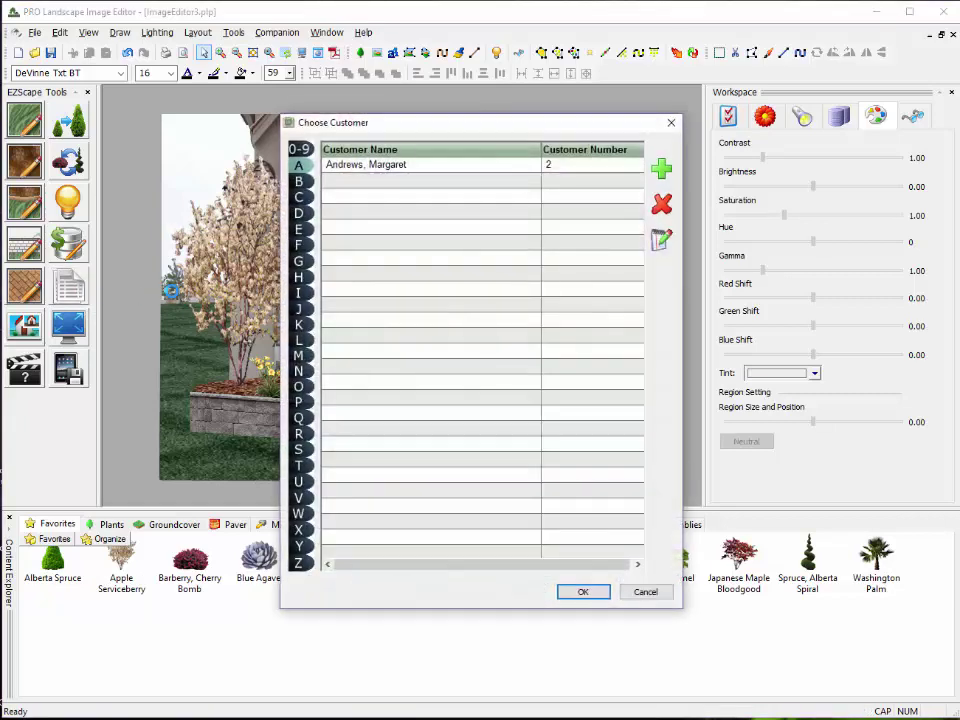
pyautogui.click(378, 166)
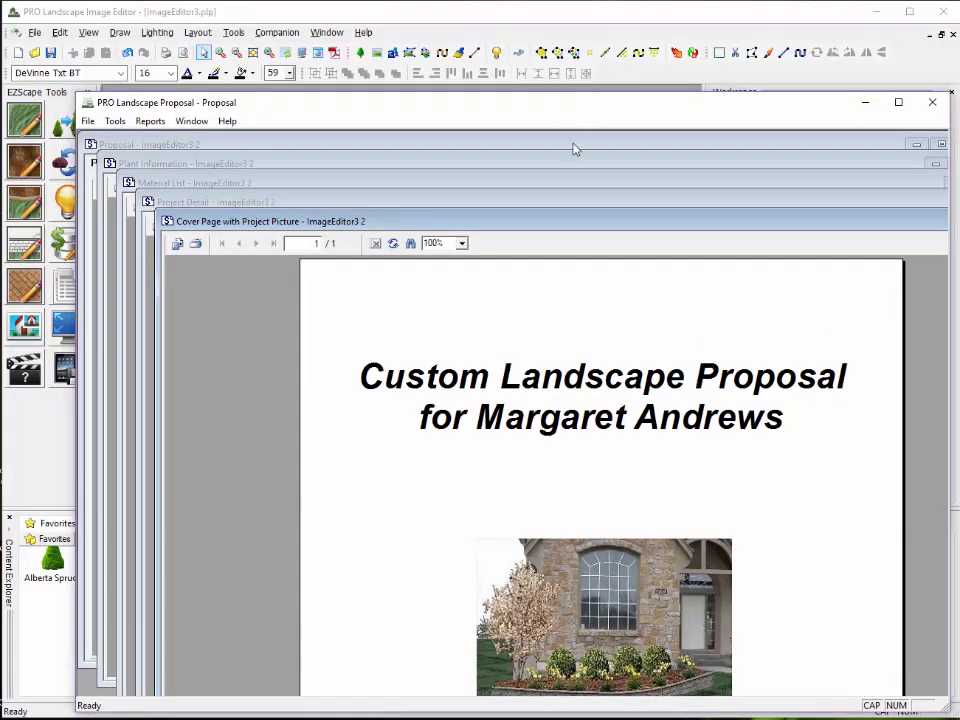
pyautogui.moveTo(557, 106); pyautogui.dragTo(515, 51)
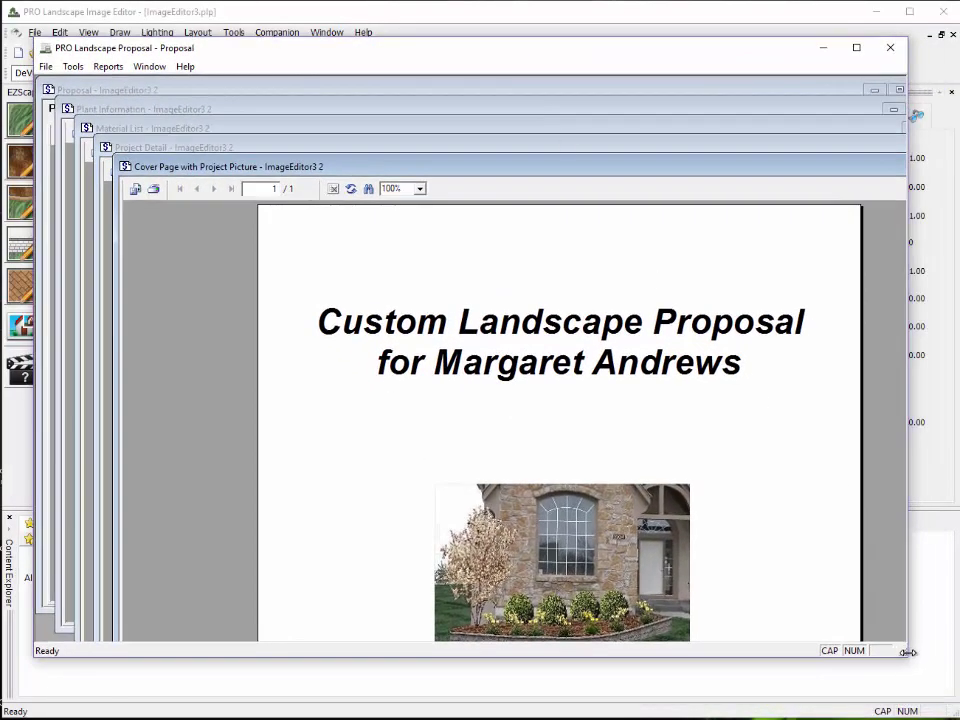
pyautogui.moveTo(908, 652); pyautogui.dragTo(956, 652)
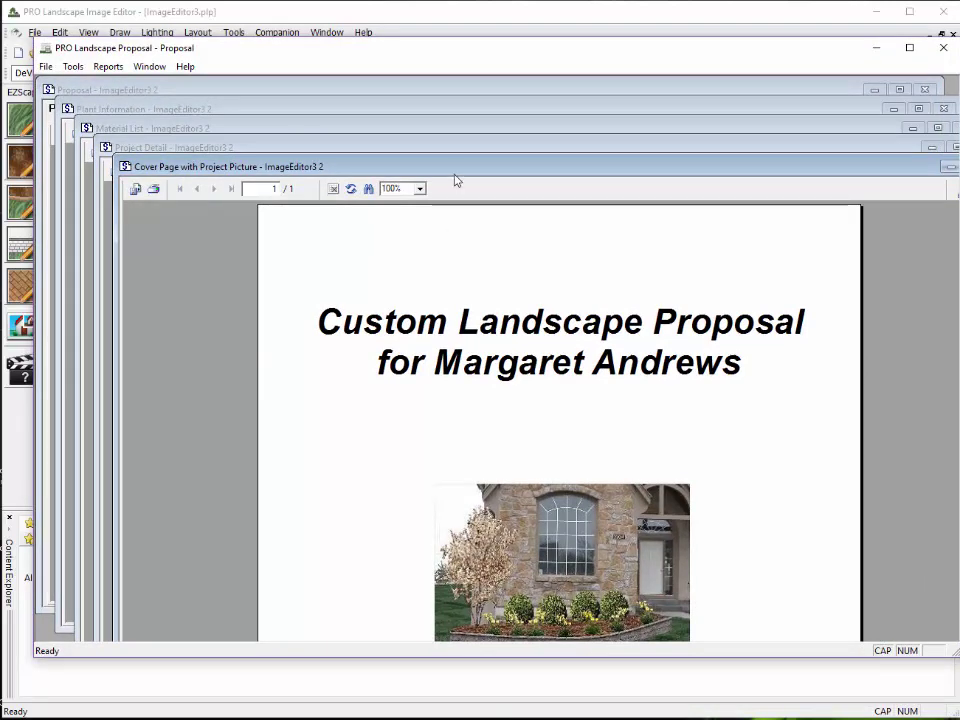
pyautogui.moveTo(455, 176); pyautogui.dragTo(404, 80)
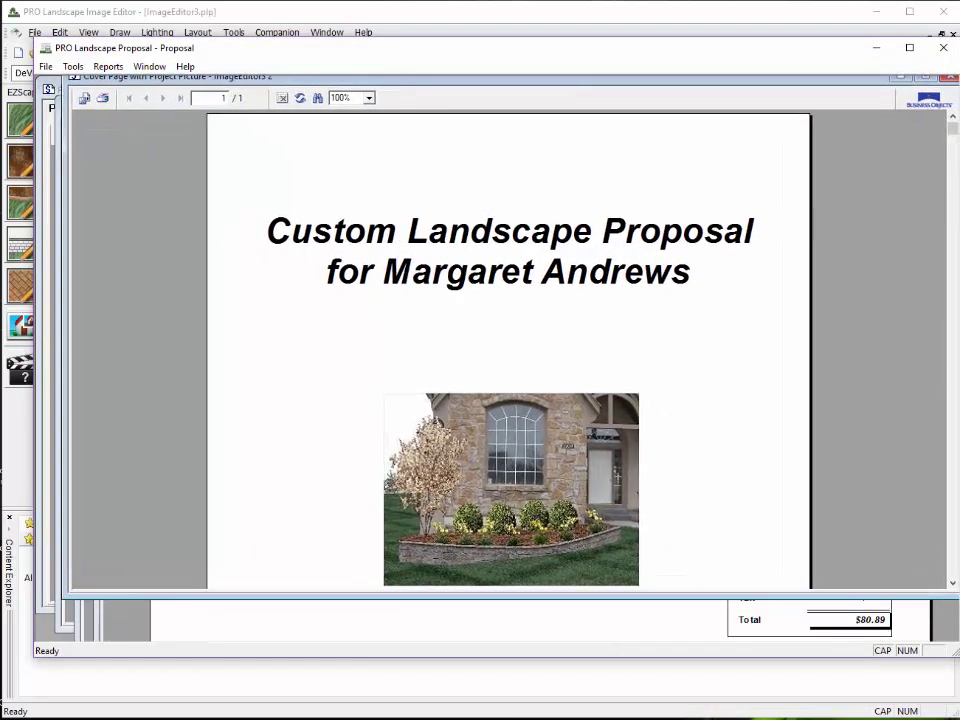
# Reveal the lower cover page, then close the Project Detail and Material List report windows
pyautogui.click(953, 238)
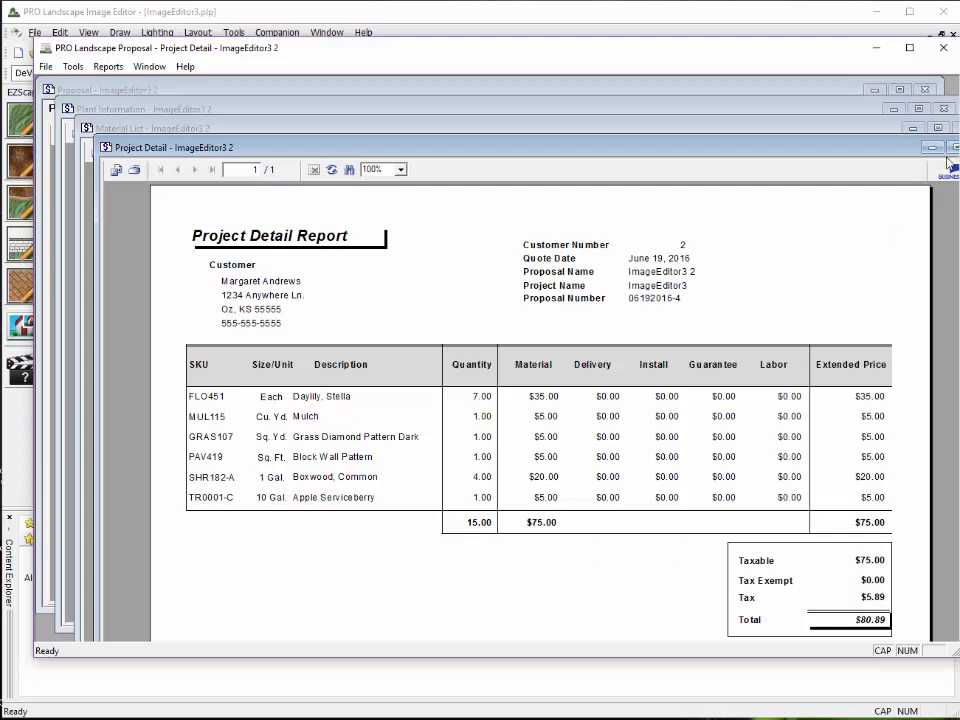
pyautogui.moveTo(583, 147); pyautogui.dragTo(518, 140)
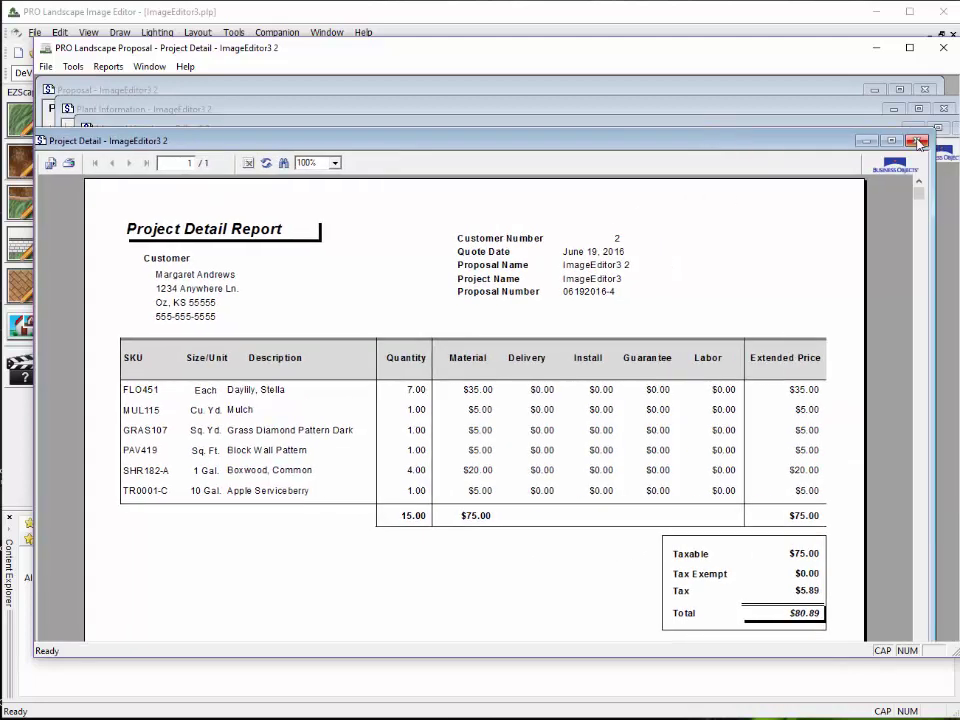
pyautogui.click(920, 142)
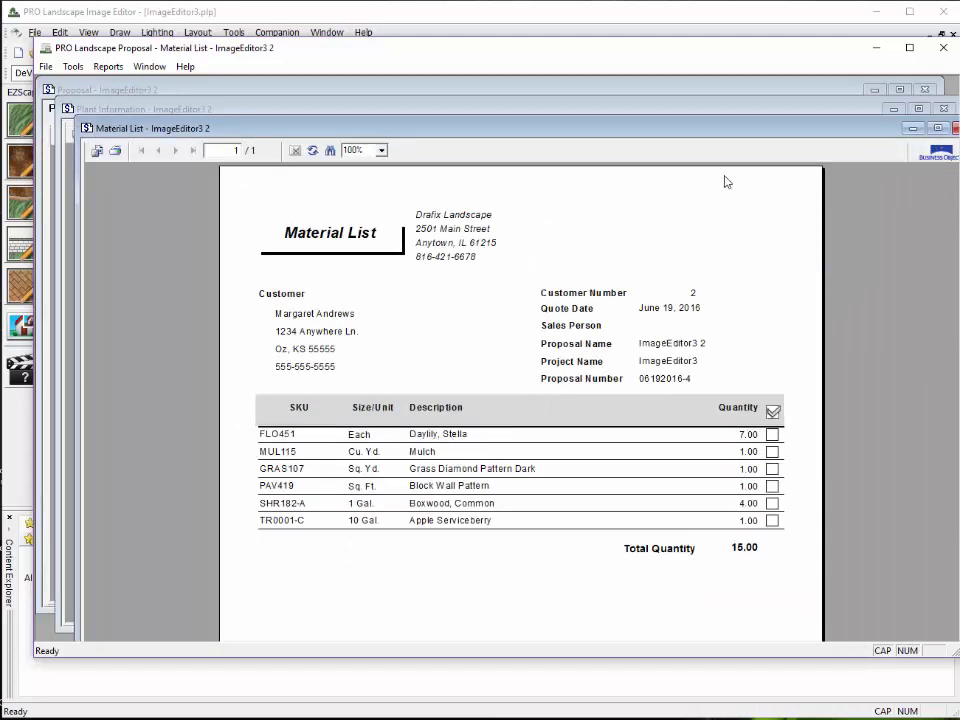
pyautogui.moveTo(828, 133); pyautogui.dragTo(791, 133)
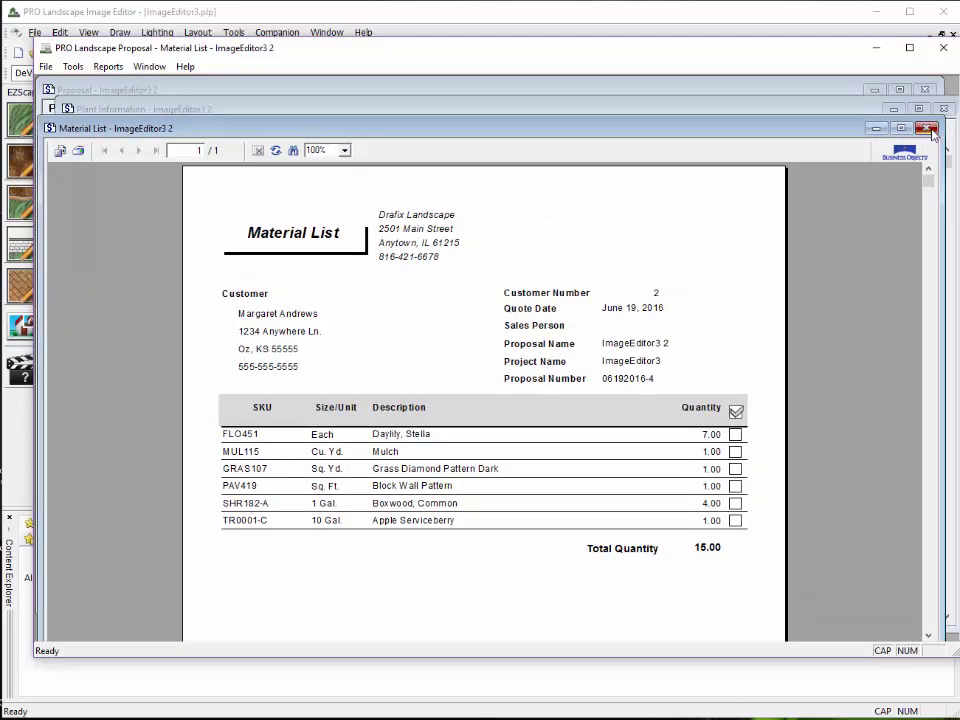
pyautogui.click(928, 129)
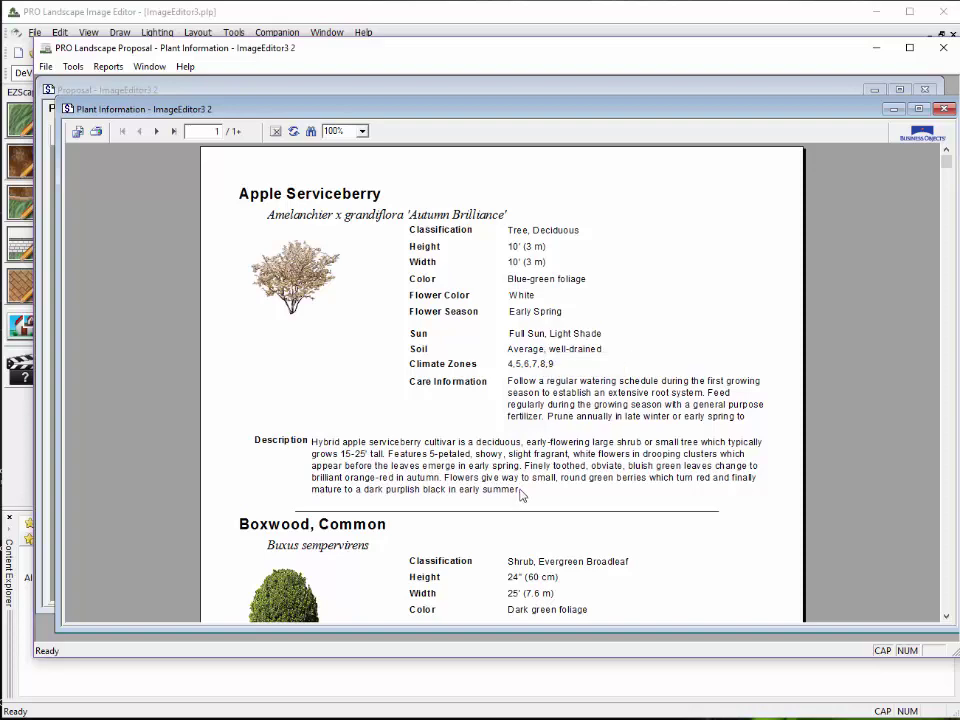
# Scroll down and back up through the Plant Information report
pyautogui.scroll(-3, 519, 494)
pyautogui.scroll(3, 519, 494)
pyautogui.click(945, 108)
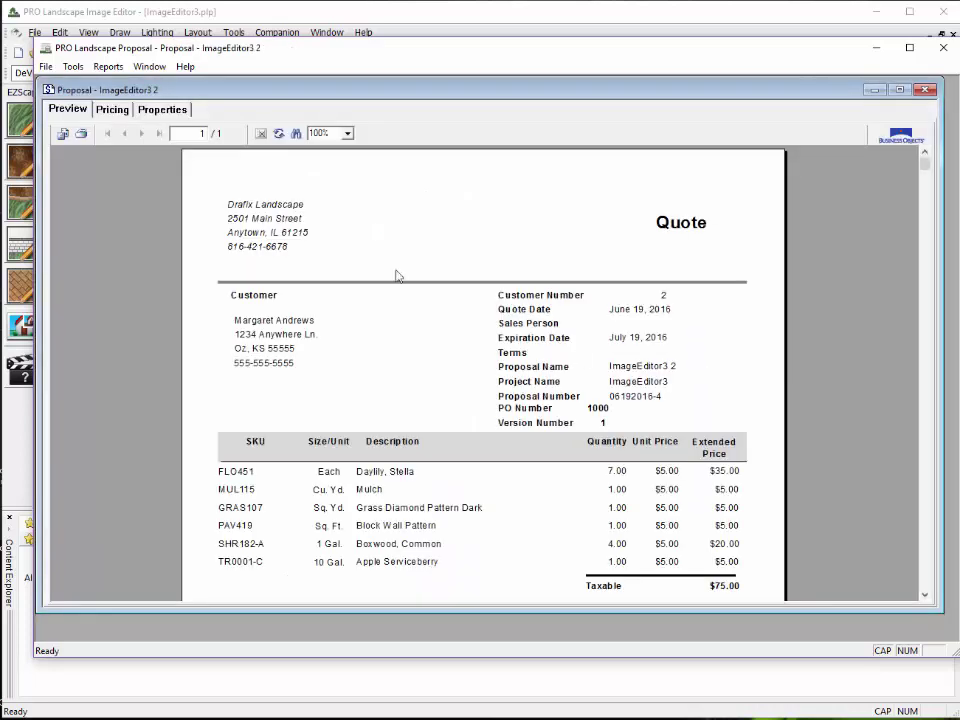
pyautogui.scroll(-5, 322, 303)
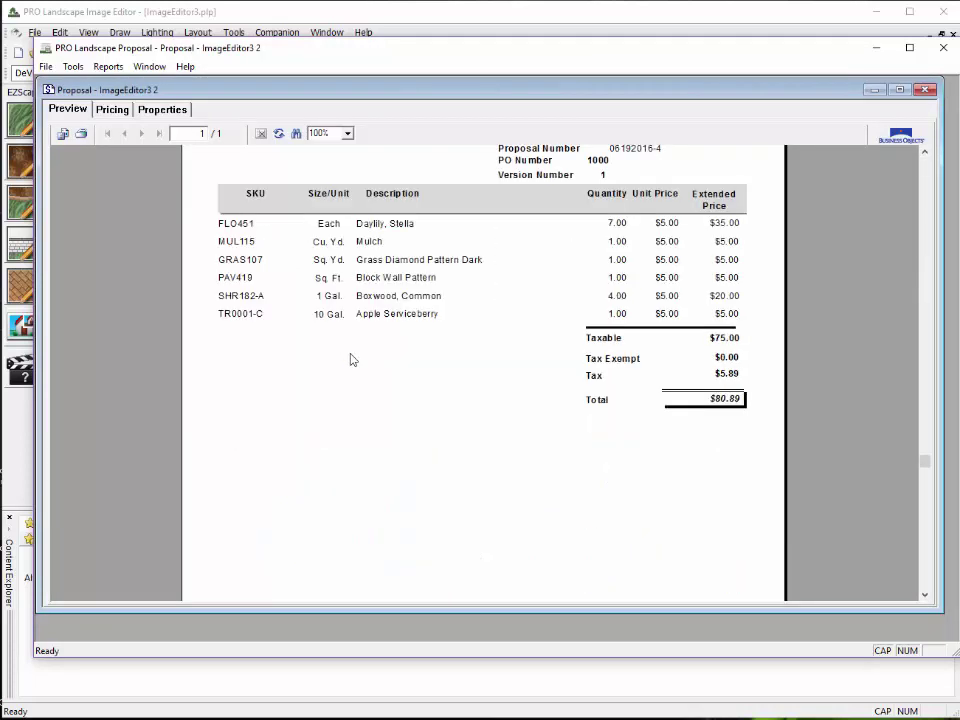
pyautogui.scroll(5, 350, 359)
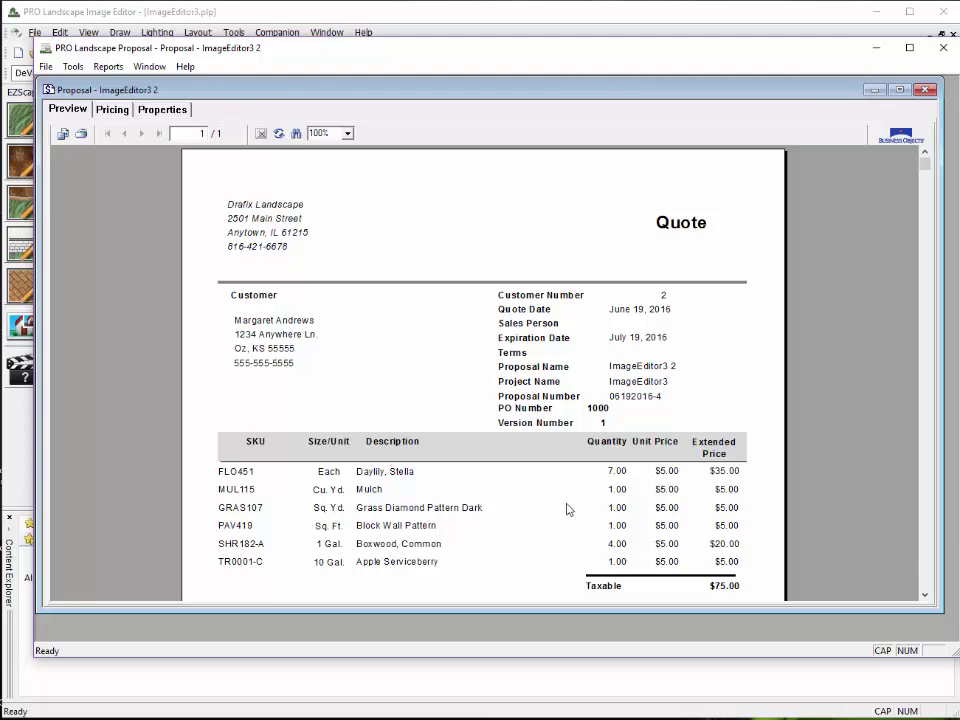
# In the Pricing grid, set quantities to 2.5 for MUL115 mulch, 45 for GRAS107 grass, 75 for PAV419 wall
pyautogui.click(115, 109)
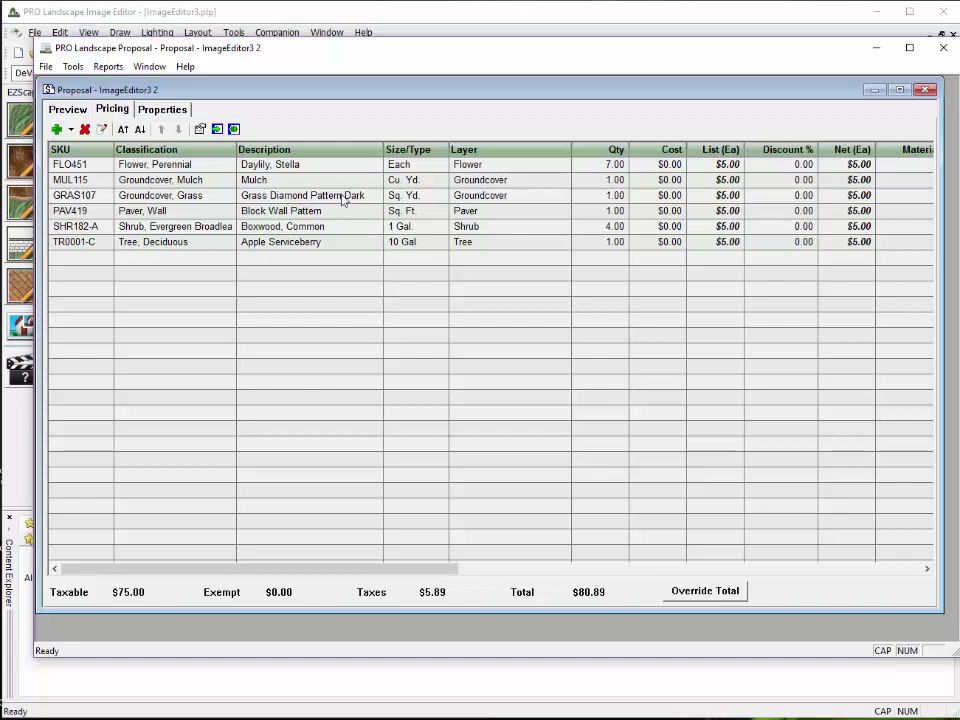
pyautogui.click(610, 183)
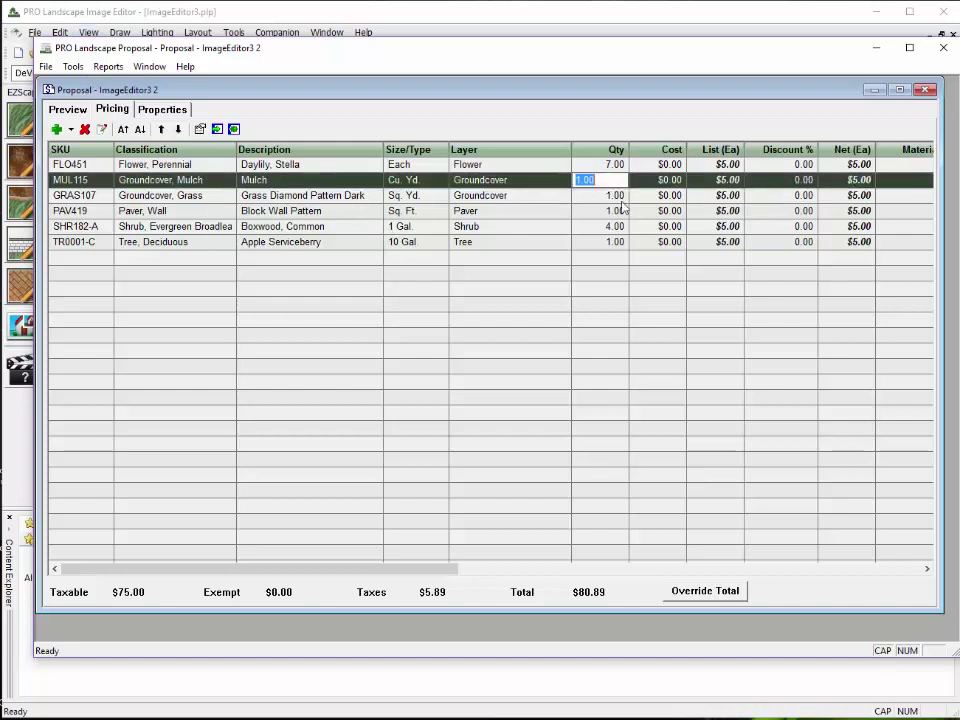
pyautogui.write('2.5')
pyautogui.press('Return')
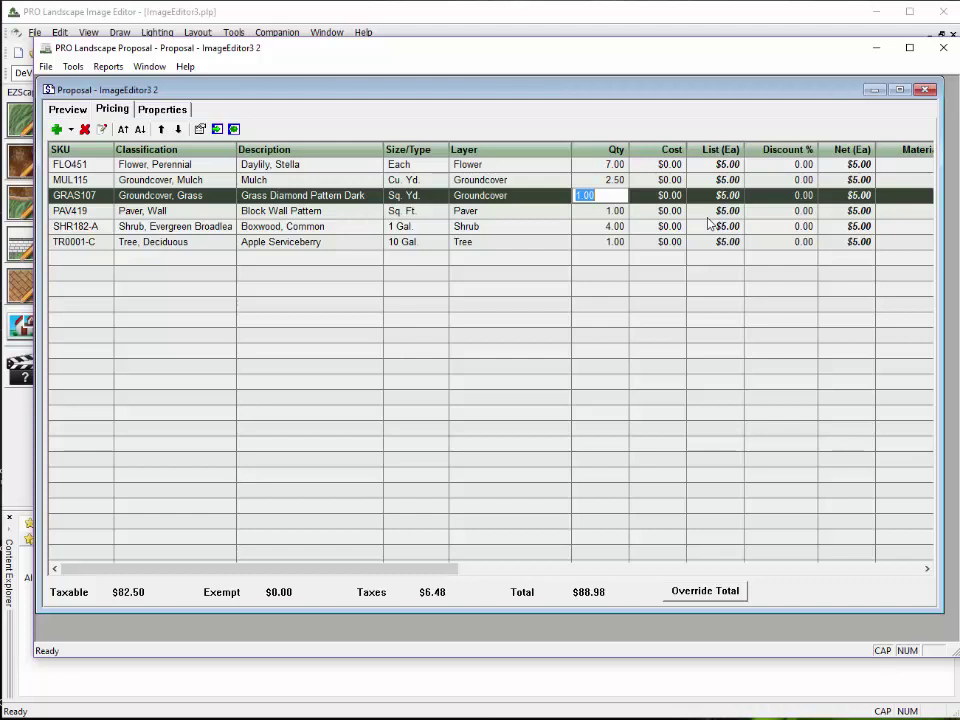
pyautogui.write('45')
pyautogui.click(604, 212)
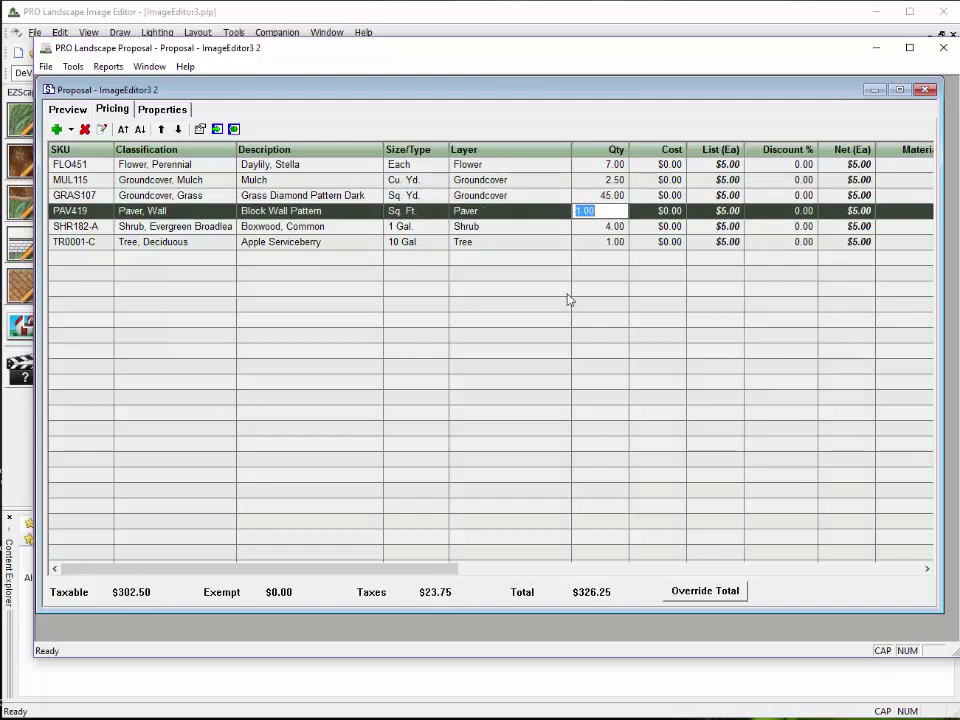
pyautogui.press('End')
pyautogui.doubleClick(614, 212)
pyautogui.write('75')
pyautogui.press('Return')
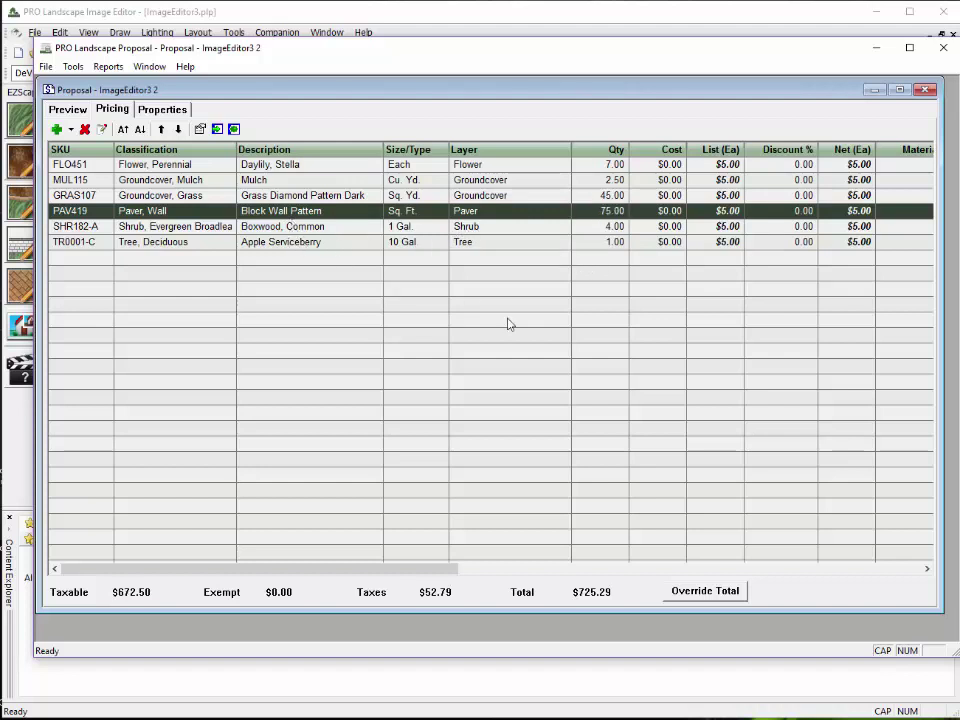
# Change the FLO451 Stella daylily list price to 25 and preview the quote at $812.50 taxable
pyautogui.click(75, 112)
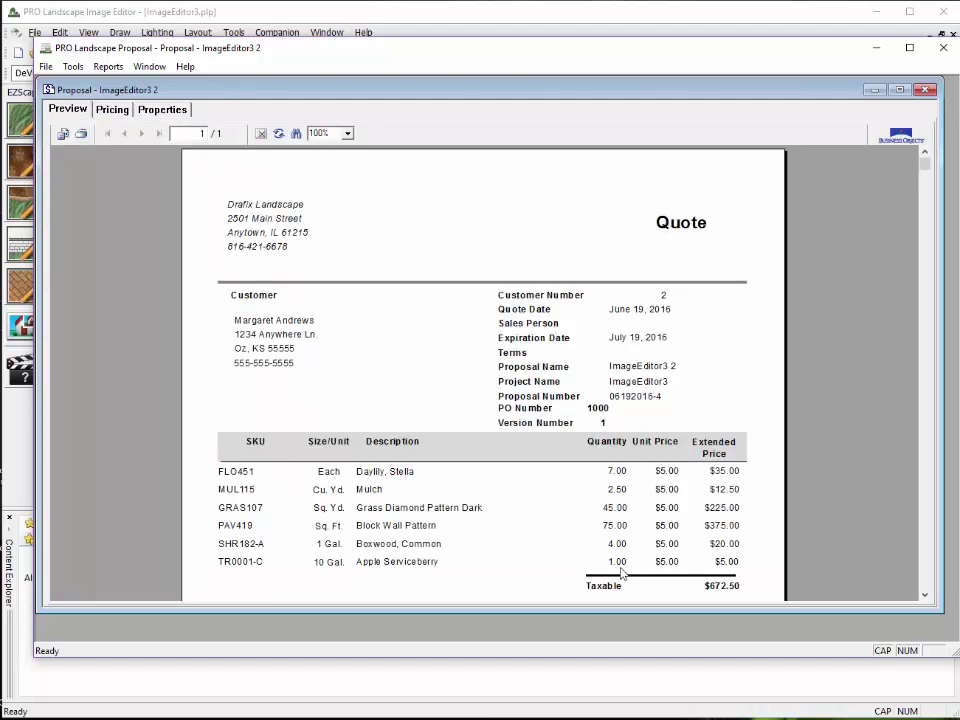
pyautogui.click(111, 109)
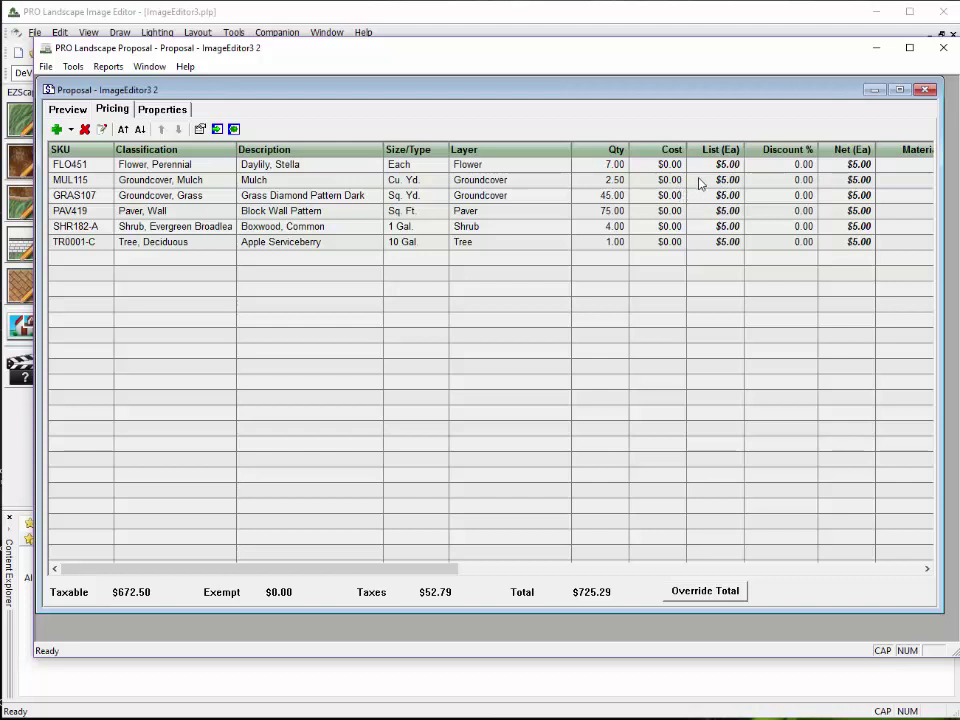
pyautogui.press('F2')
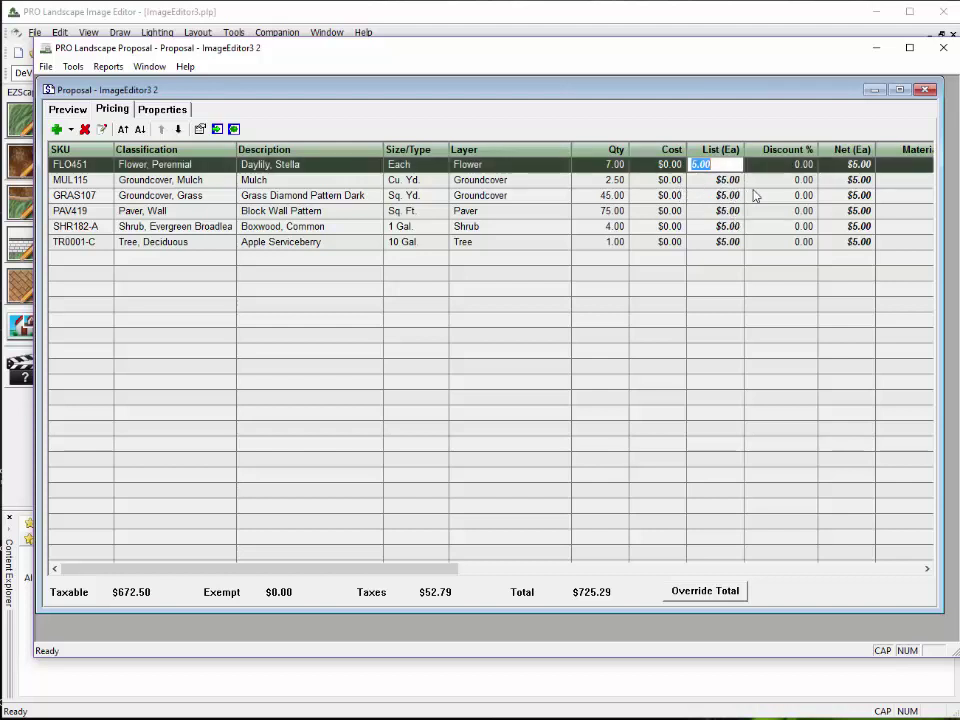
pyautogui.write('25')
pyautogui.press('Down')
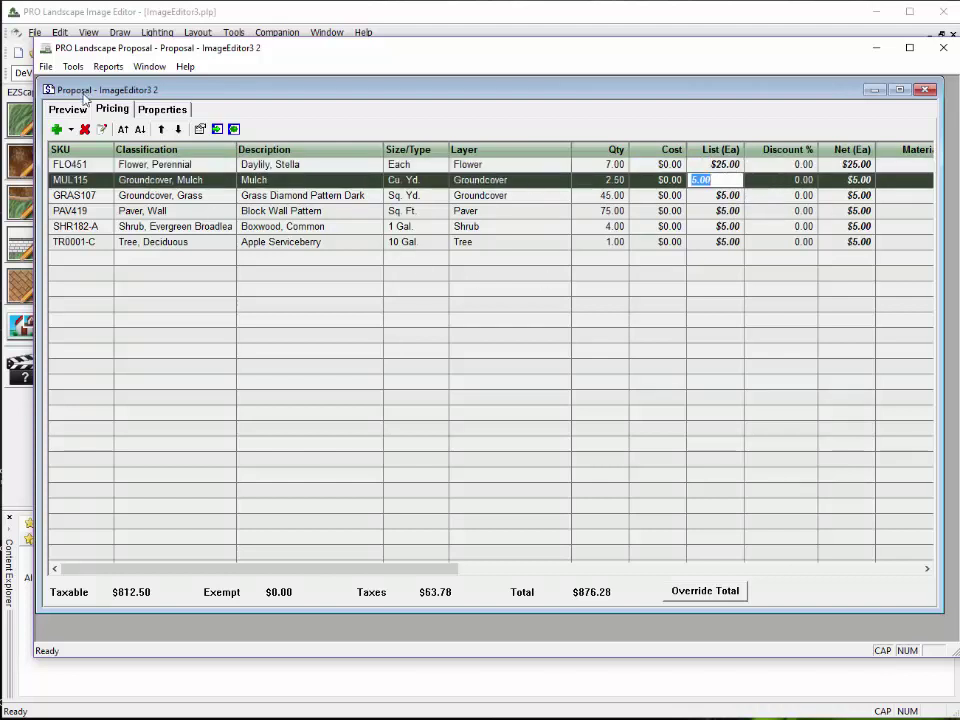
pyautogui.click(66, 108)
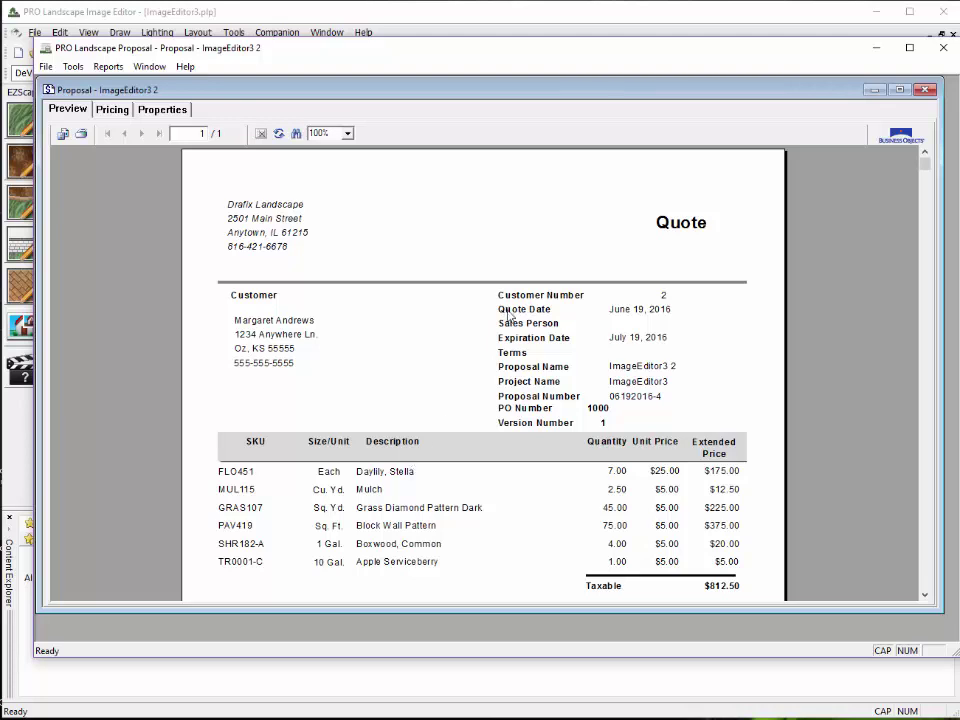
# Close the Proposal window to get back to the Image Editor design
pyautogui.click(943, 47)
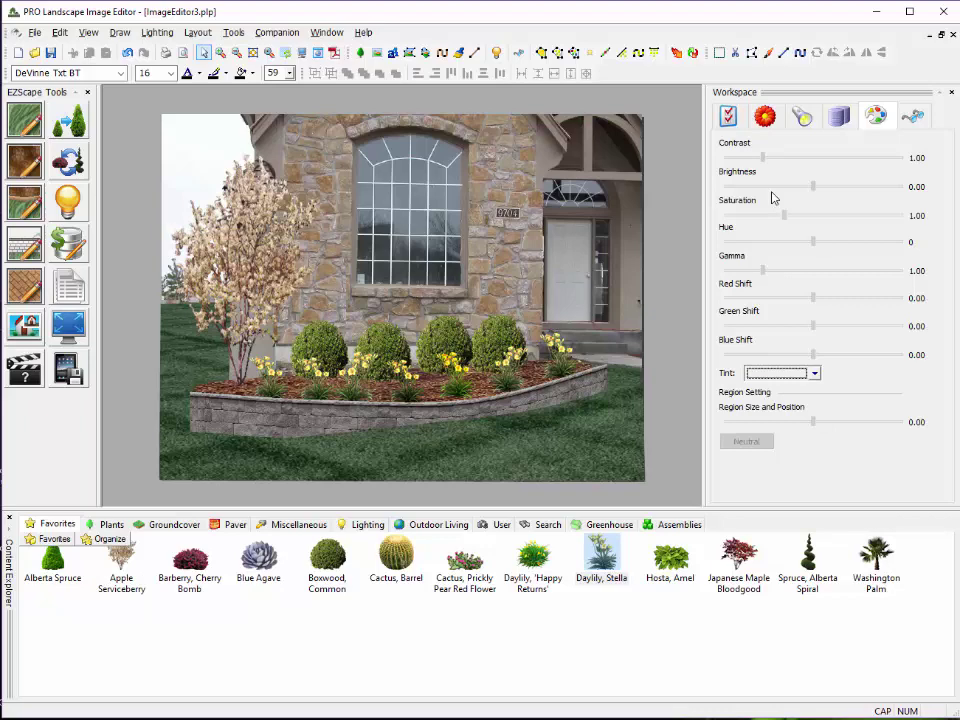
# Open Tutorials, move the window aside, and browse to the Image Editor Tutorials step list
pyautogui.click(26, 375)
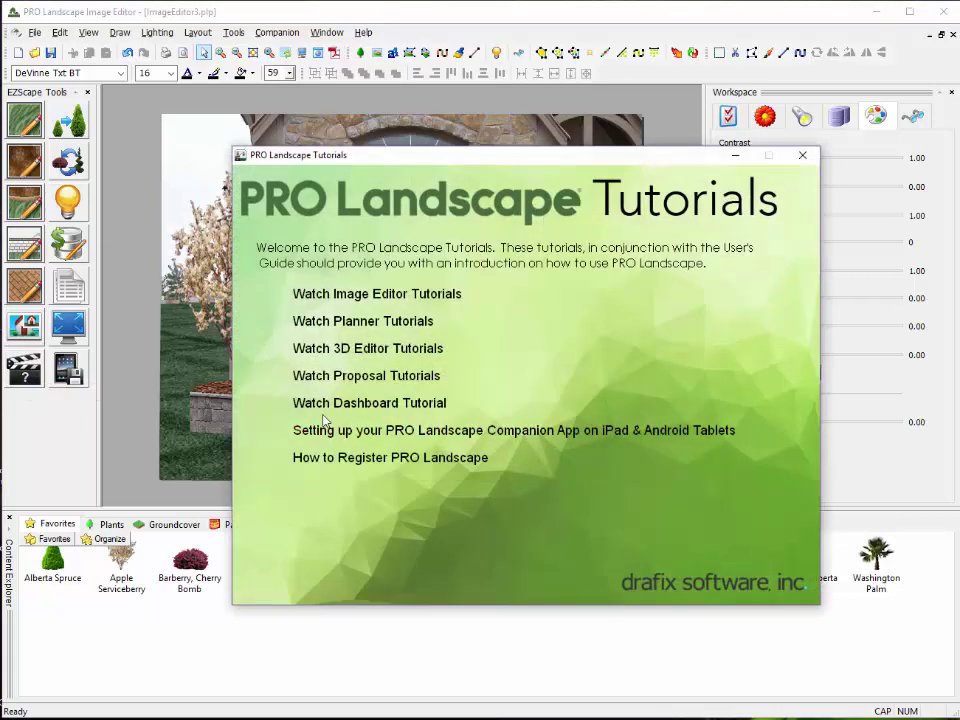
pyautogui.moveTo(378, 154); pyautogui.dragTo(275, 103)
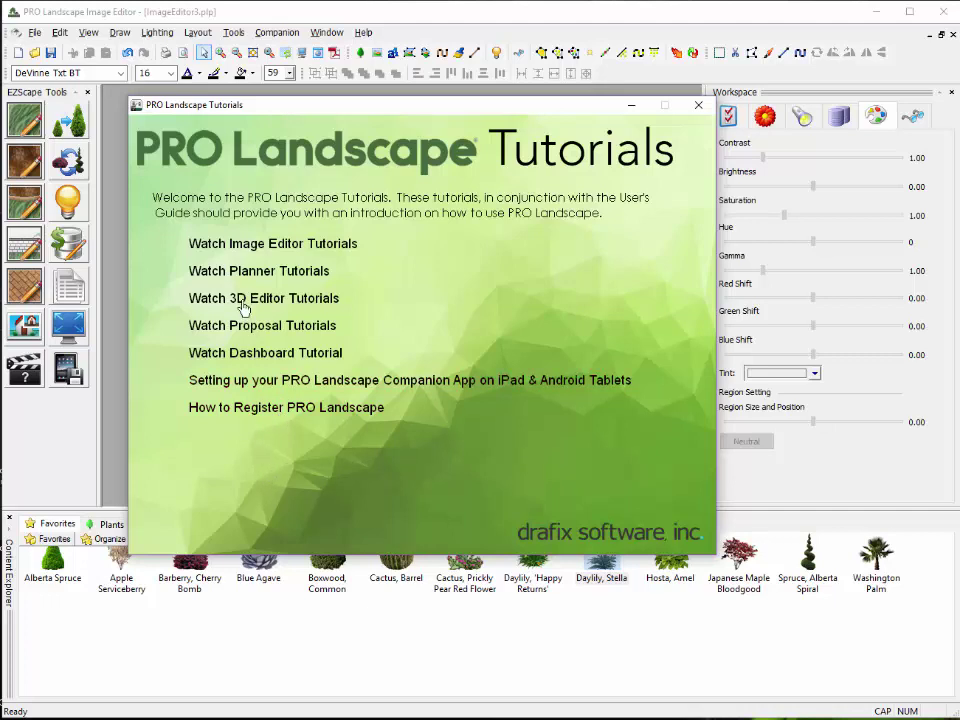
pyautogui.click(255, 262)
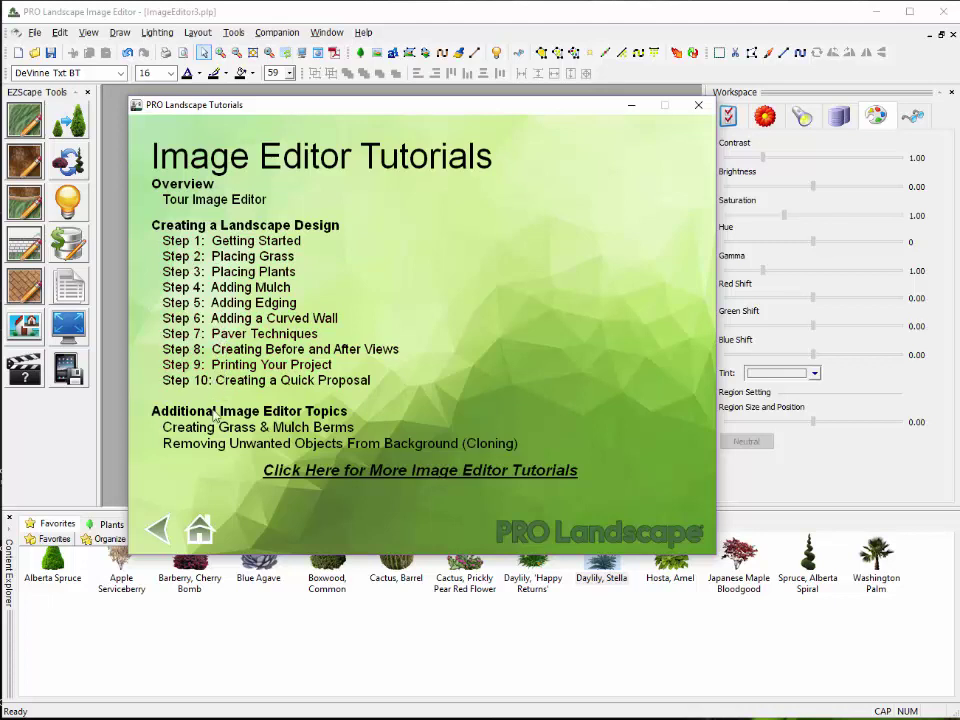
pyautogui.click(374, 483)
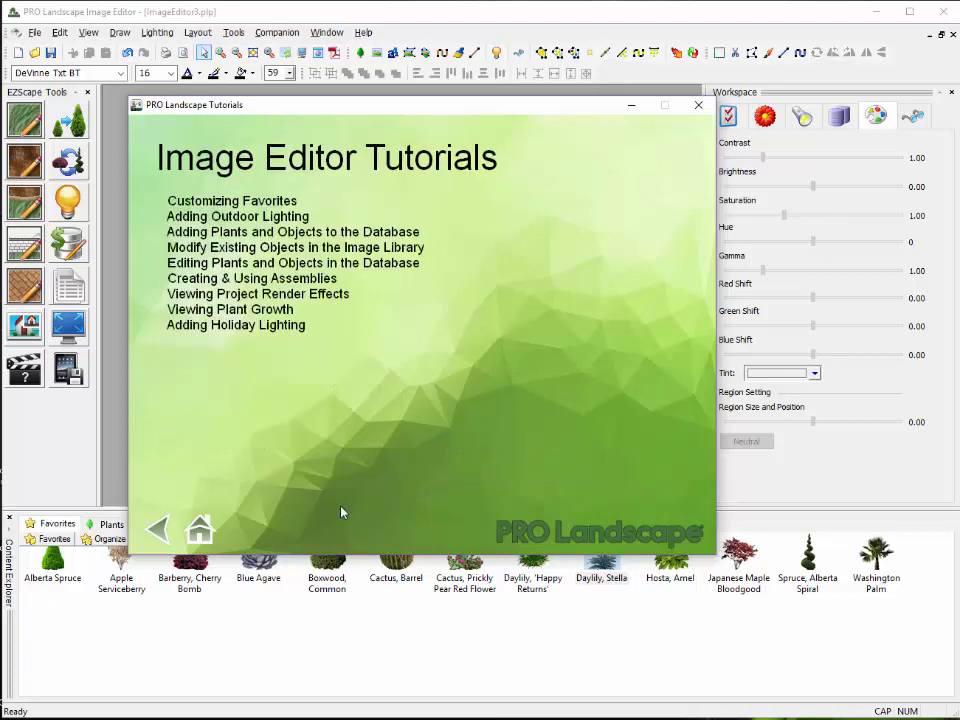
pyautogui.click(158, 530)
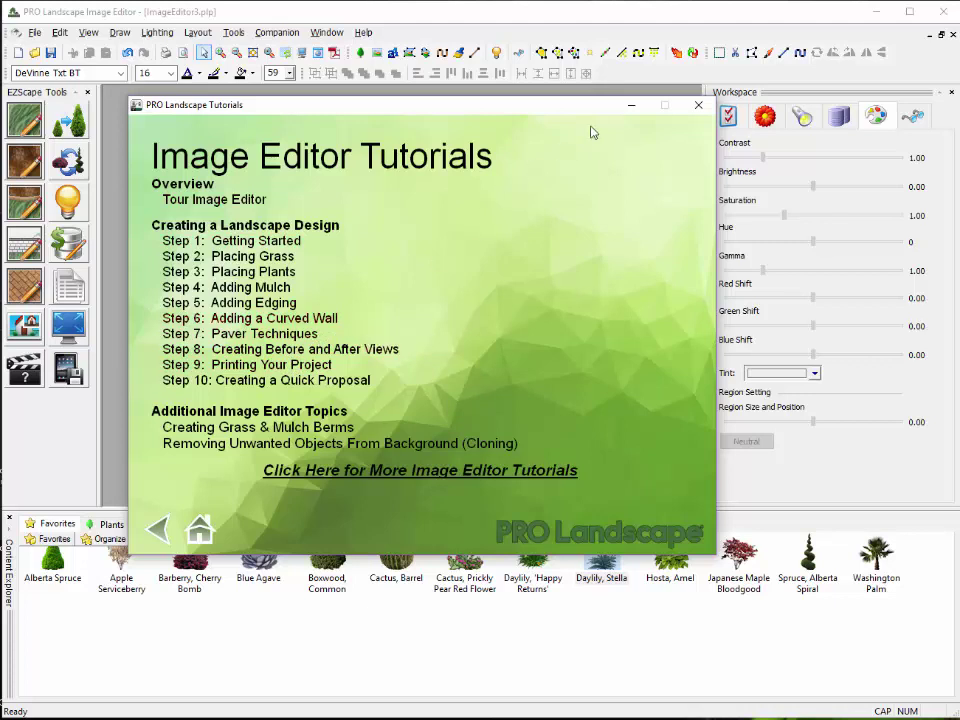
# Close the PRO Landscape Tutorials window
pyautogui.click(697, 104)
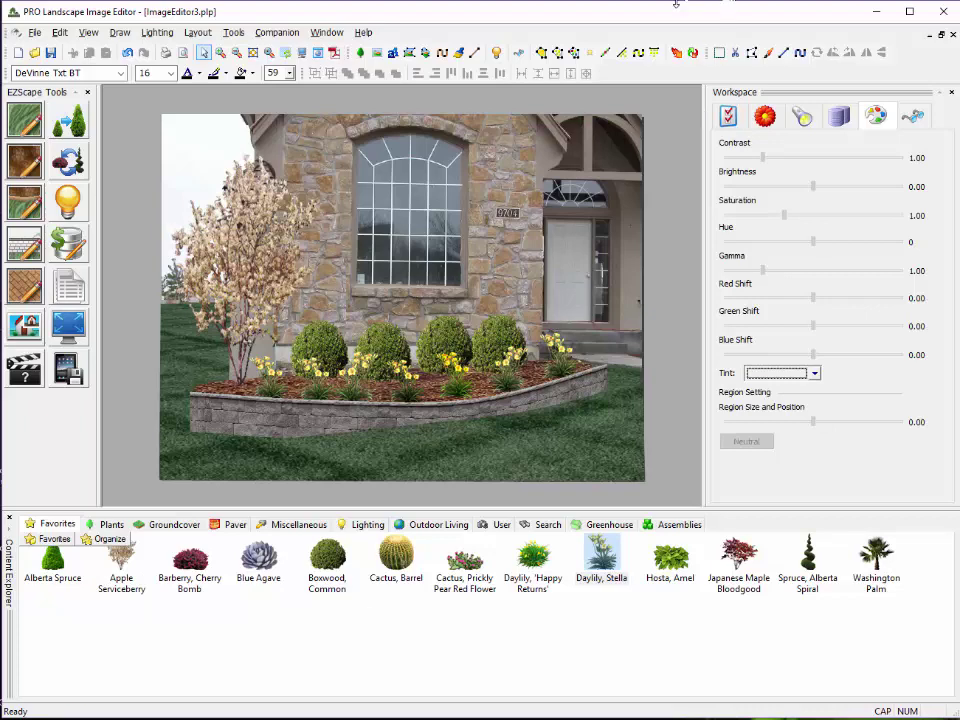
# Drag the middle boxwood a few pixels lower, then clear the selection on empty canvas
pyautogui.click(383, 330)
pyautogui.moveTo(386, 332); pyautogui.dragTo(388, 340)
pyautogui.click(438, 410)
pyautogui.click(446, 308)
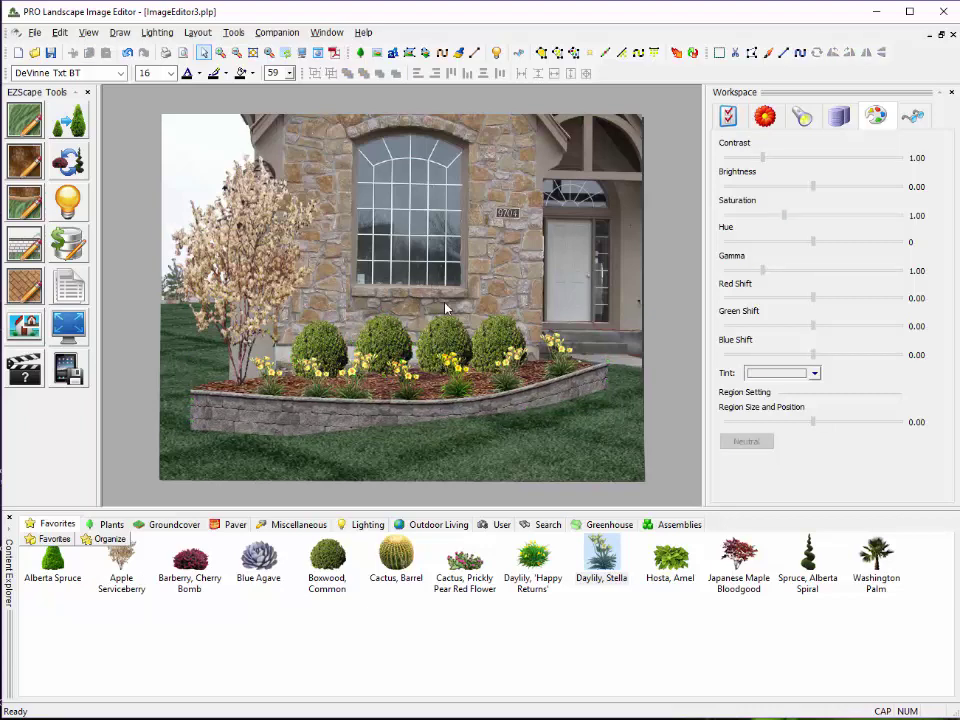